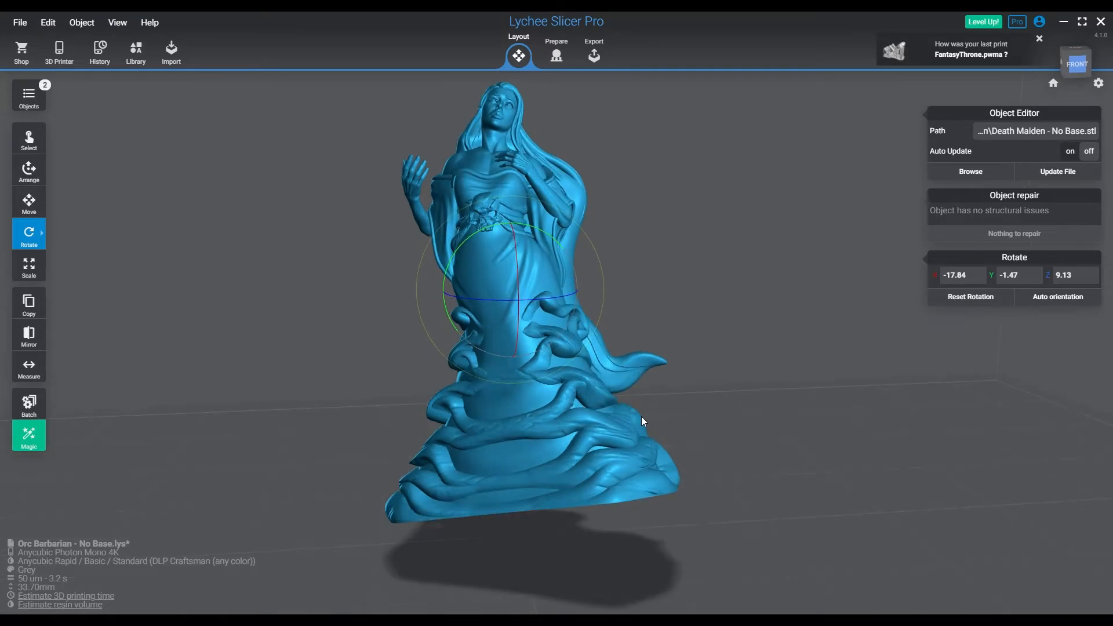
# Set the Death Maiden model's Z position to 3.00 mm above the build platform
pyautogui.click(29, 203)
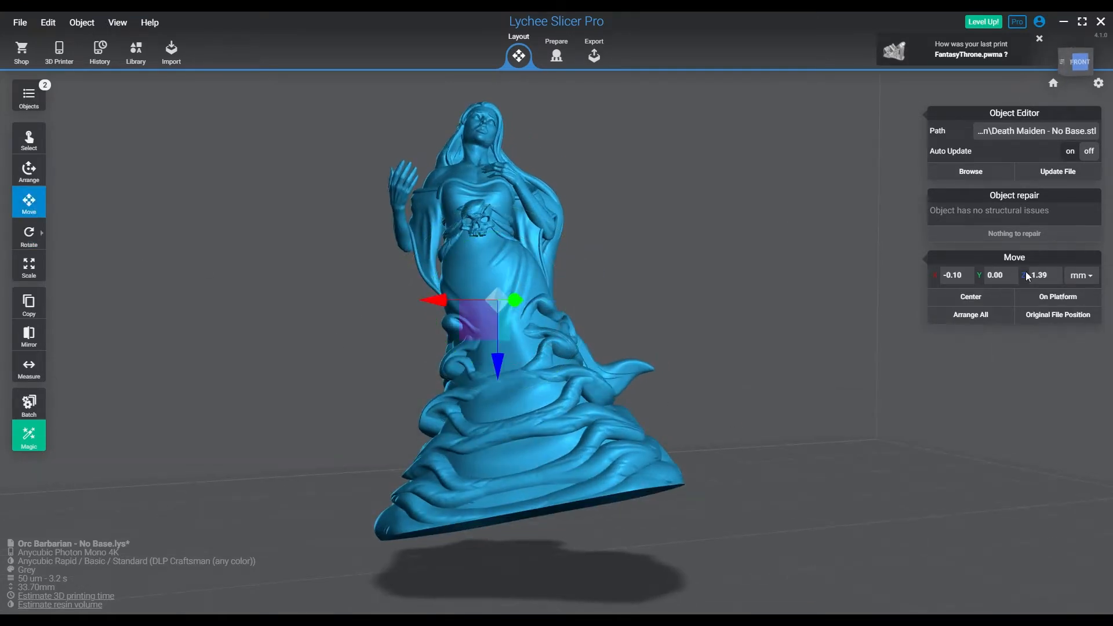
pyautogui.click(833, 355)
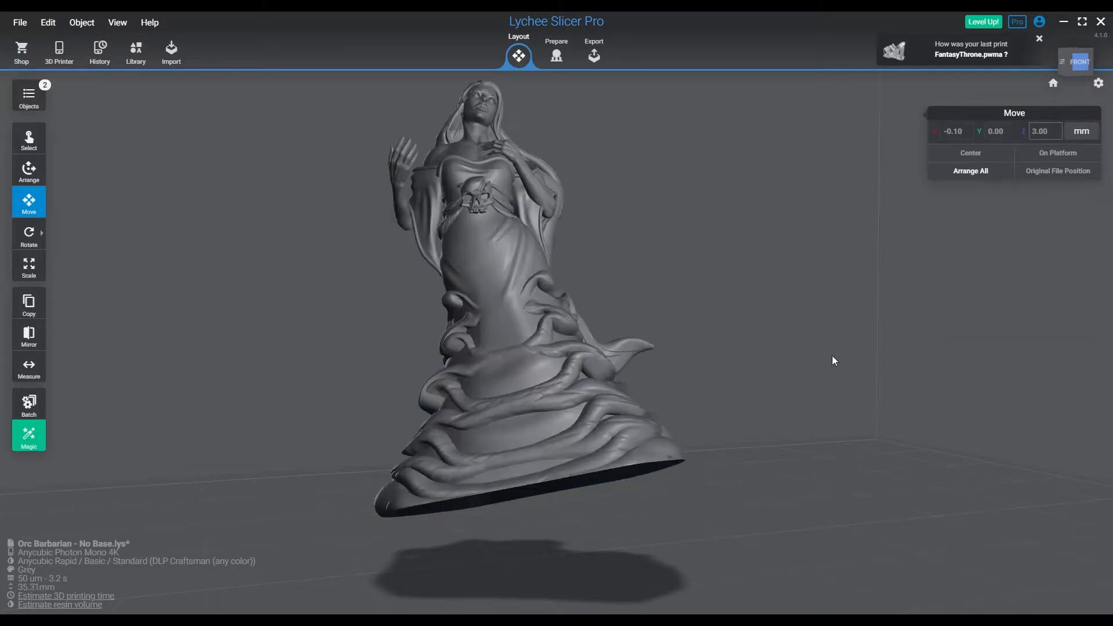
pyautogui.click(578, 376)
# Switch to print preparation and select the raft type with 0.50 mm thickness and 100% scale
pyautogui.click(556, 53)
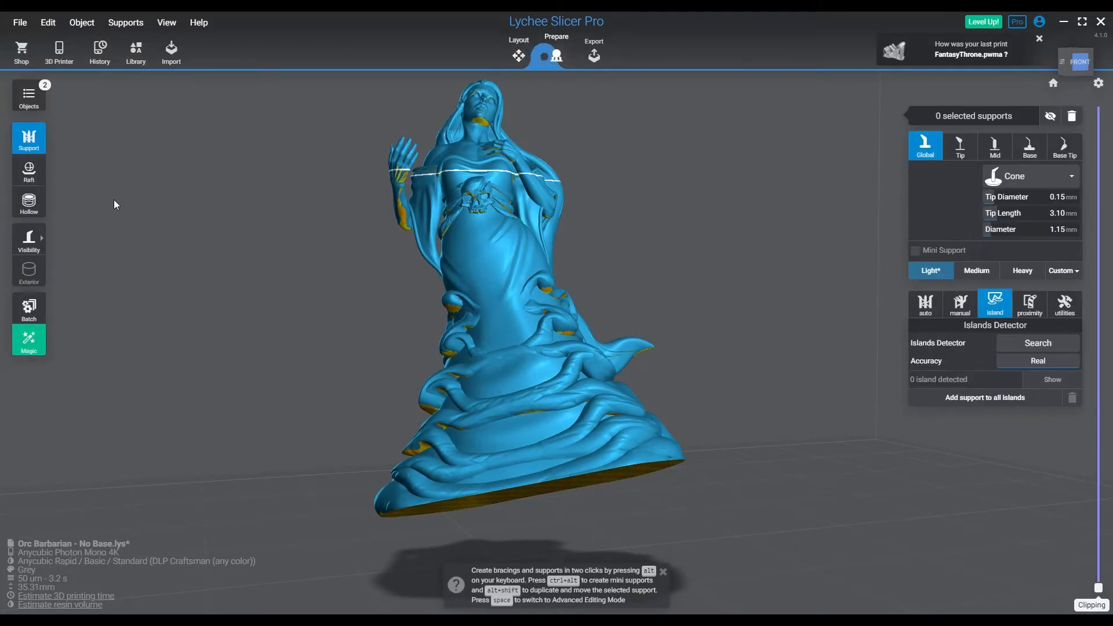
pyautogui.click(29, 171)
pyautogui.click(1012, 178)
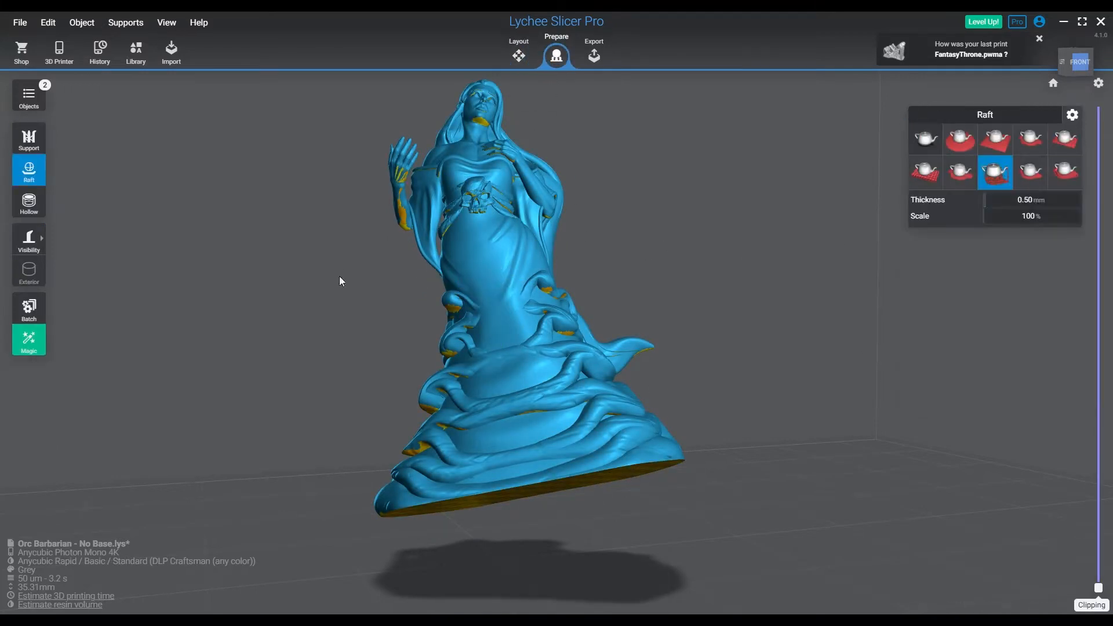
# Search the model for islands with Real accuracy and show the first island on the base's underside
pyautogui.click(44, 143)
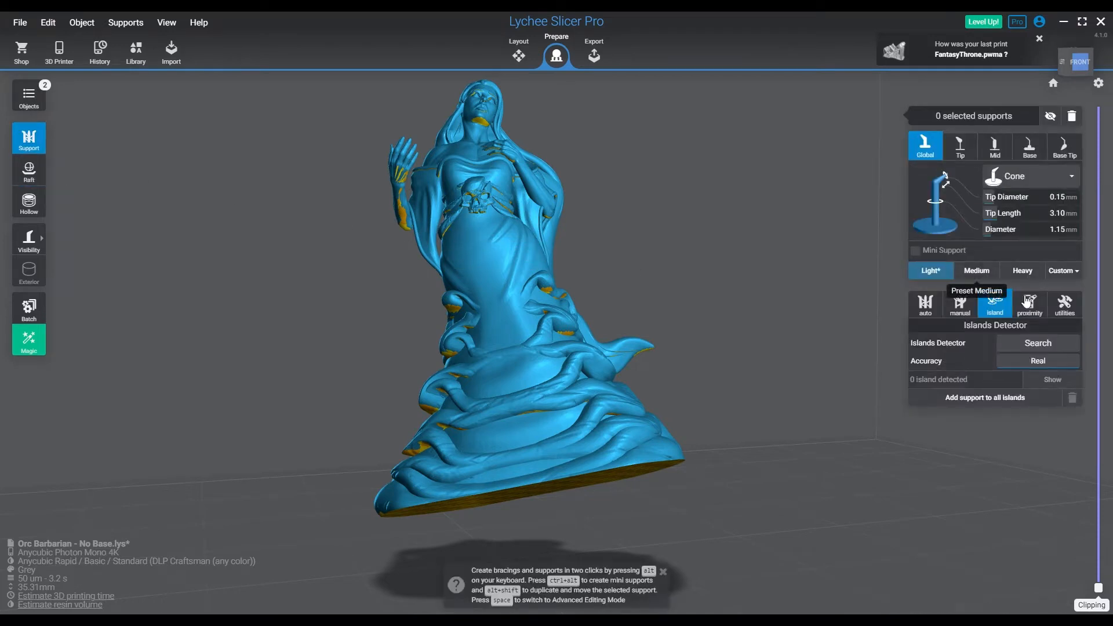
pyautogui.click(1050, 346)
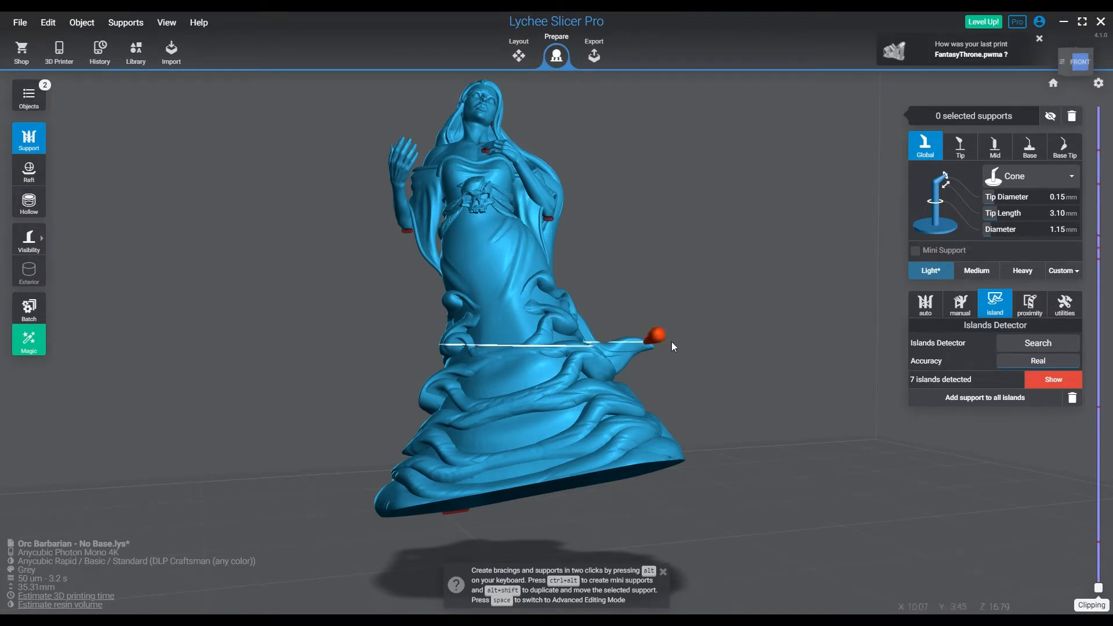
pyautogui.click(1050, 380)
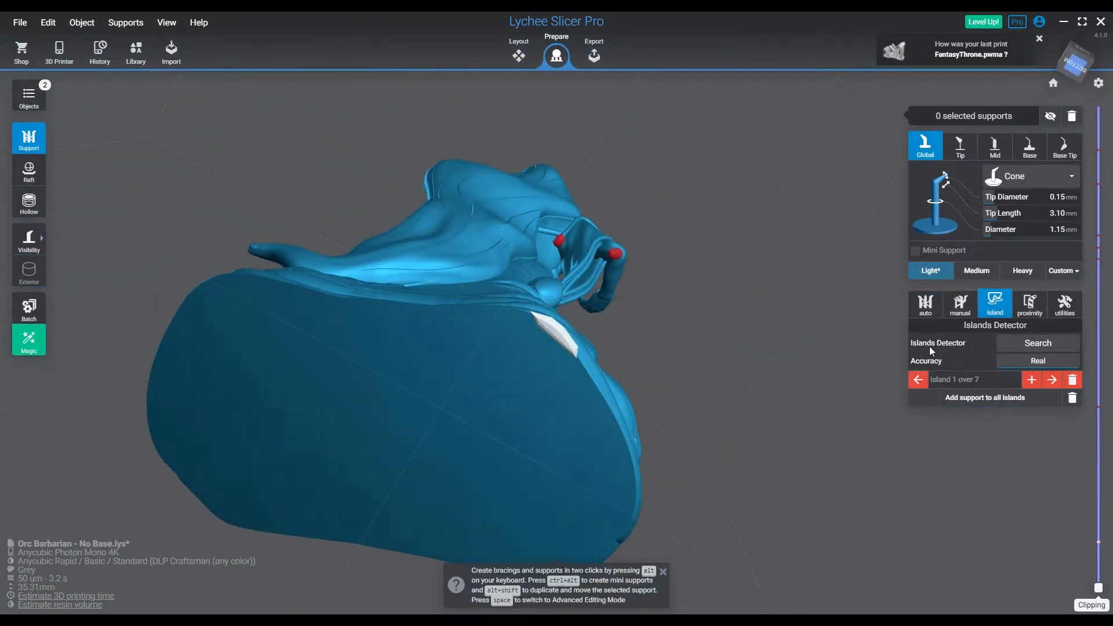
# Place three Medium preset supports side by side along the island at the lowest edge of the model's base
pyautogui.click(977, 272)
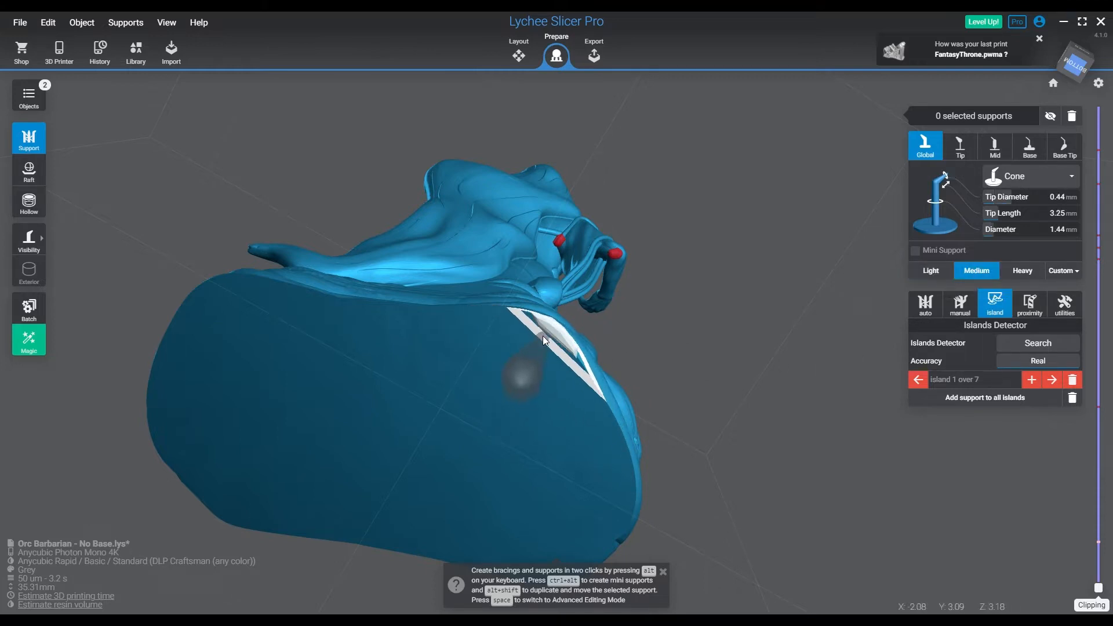
pyautogui.click(535, 317)
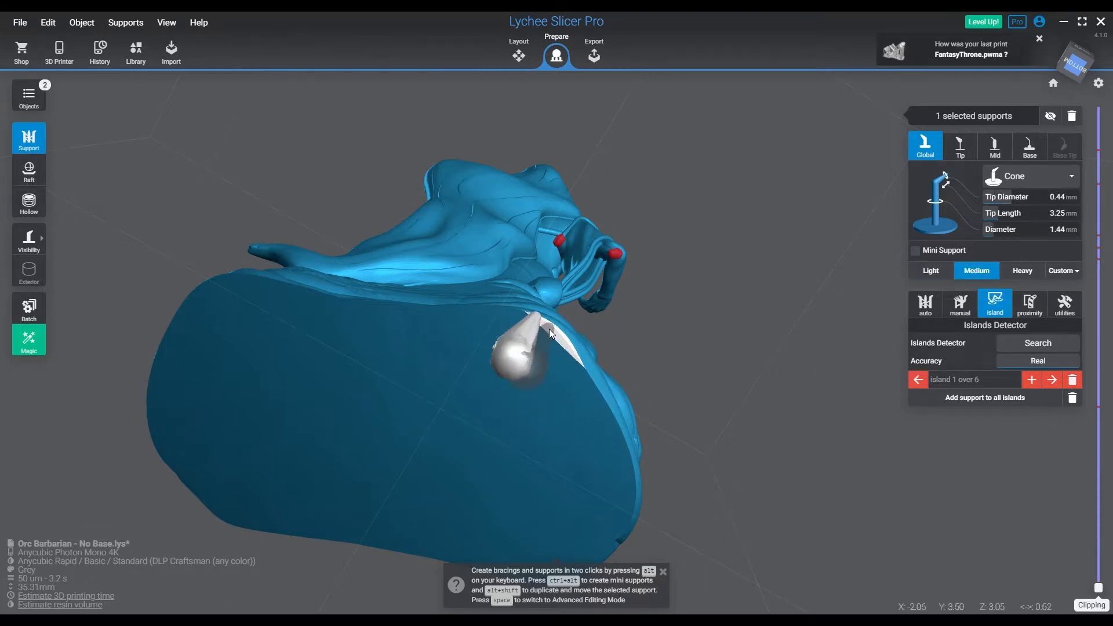
pyautogui.click(554, 329)
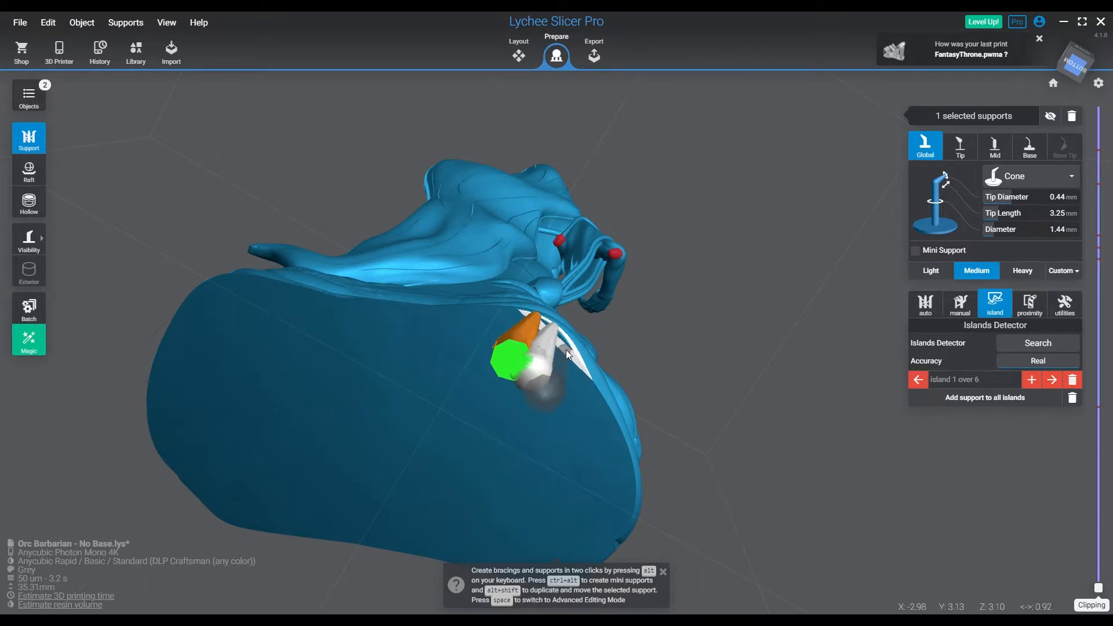
pyautogui.moveTo(580, 368); pyautogui.dragTo(638, 412)
# Reposition the slanted first support's lower part in Advanced Editing Mode, undoing the stray change beforehand
pyautogui.press('space')
pyautogui.click(546, 358)
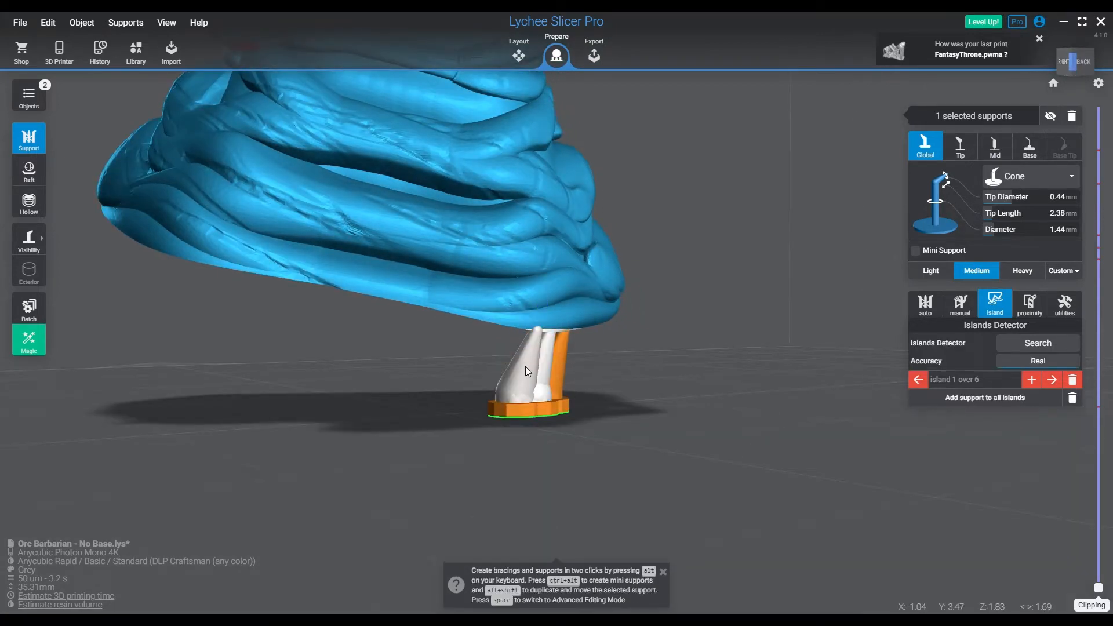
pyautogui.hotkey('ctrl', 'z')
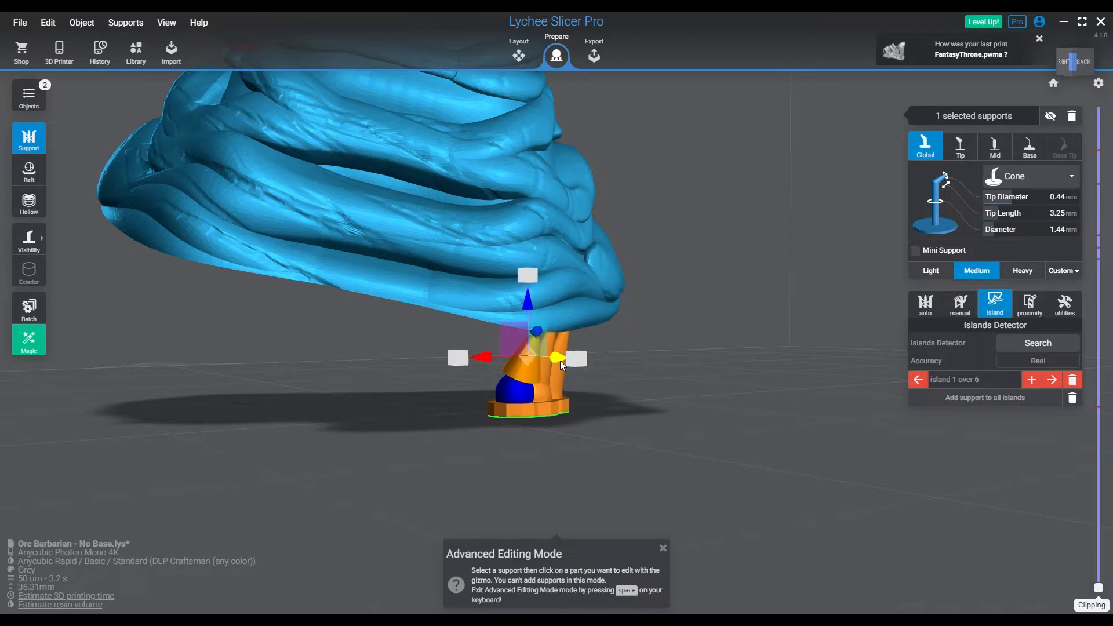
pyautogui.moveTo(560, 361); pyautogui.dragTo(556, 360)
pyautogui.press('space')
# Clip the model to the island's lowest layers and add two Medium mini supports from the outer supports to the gaps beside the middle one
pyautogui.moveTo(631, 397); pyautogui.dragTo(840, 452, button='right')
pyautogui.moveTo(1100, 587); pyautogui.dragTo(1099, 545)
pyautogui.moveTo(704, 453); pyautogui.dragTo(626, 455, button='right')
pyautogui.scroll(5, 569, 345)
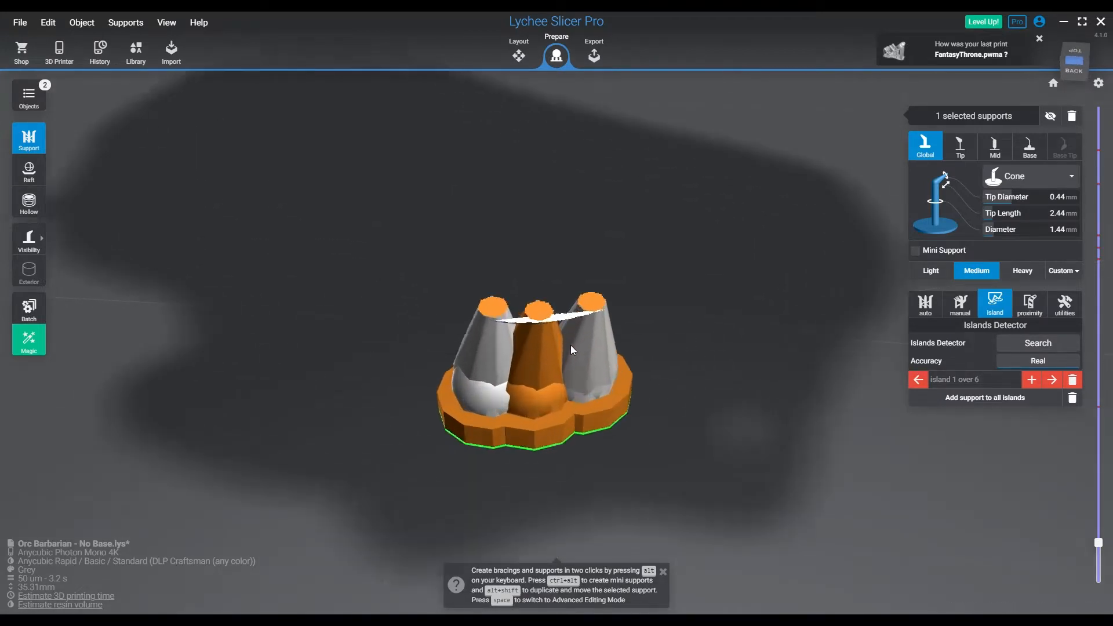
pyautogui.scroll(4, 571, 345)
pyautogui.moveTo(607, 398); pyautogui.dragTo(603, 373, button='right')
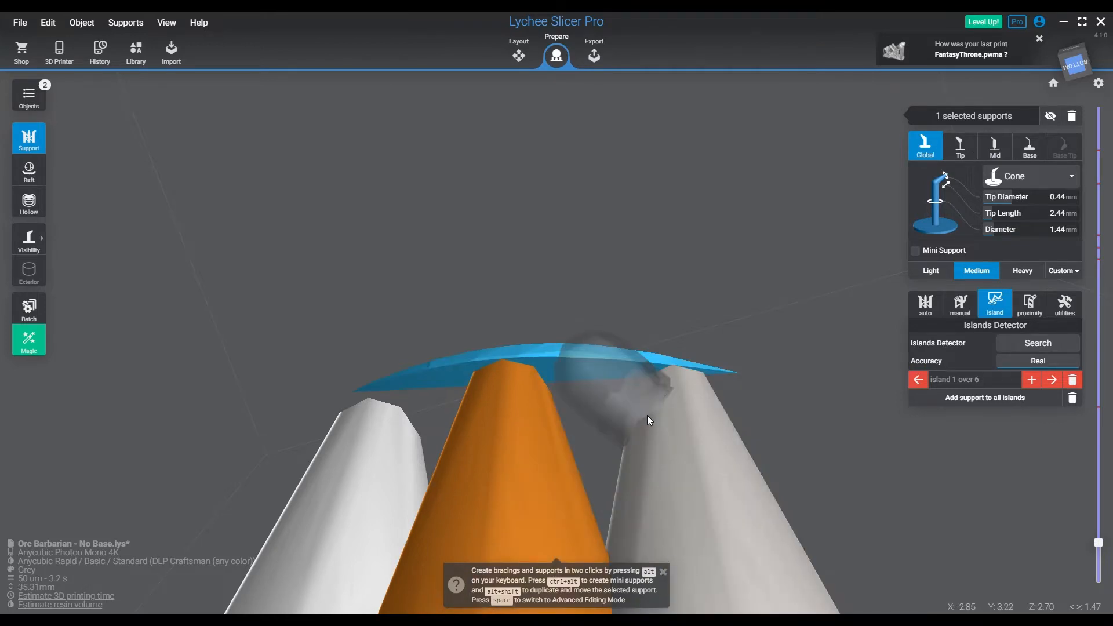
pyautogui.click(647, 415)
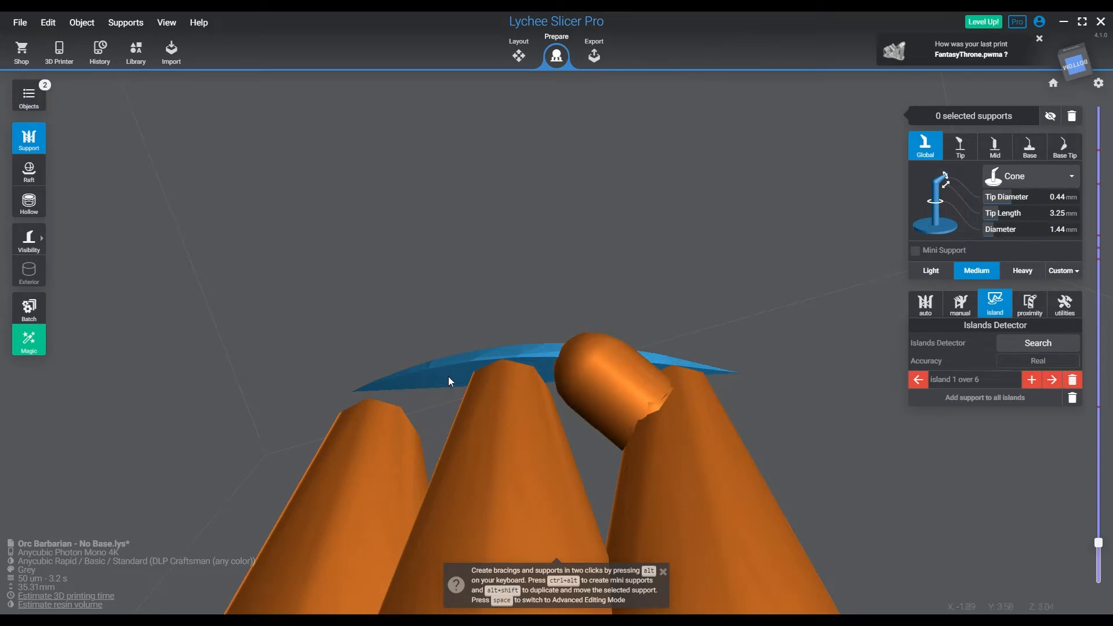
pyautogui.moveTo(457, 374); pyautogui.dragTo(440, 255, button='right')
pyautogui.keyDown('ctrl'); pyautogui.keyDown('alt'); pyautogui.click(437, 256); pyautogui.keyUp('alt'); pyautogui.keyUp('ctrl')
pyautogui.keyDown('ctrl'); pyautogui.keyDown('alt'); pyautogui.click(358, 281); pyautogui.keyUp('alt'); pyautogui.keyUp('ctrl')
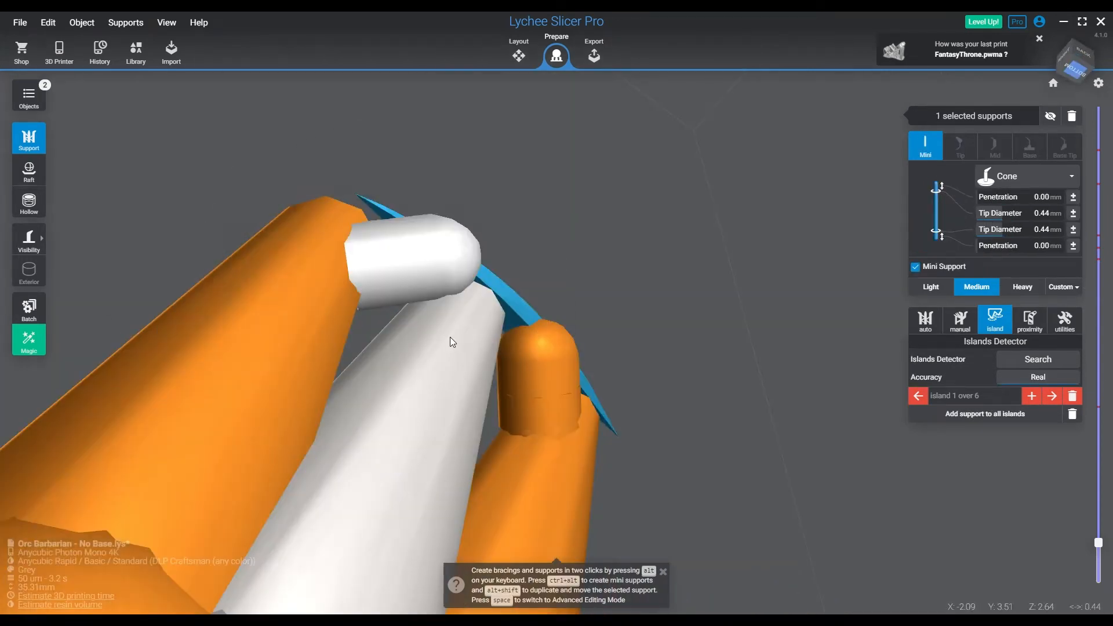
# Raise the clipping to layer 66 at 3.30 mm and examine how the supports meet the base's edge
pyautogui.moveTo(450, 337); pyautogui.dragTo(440, 429, button='right')
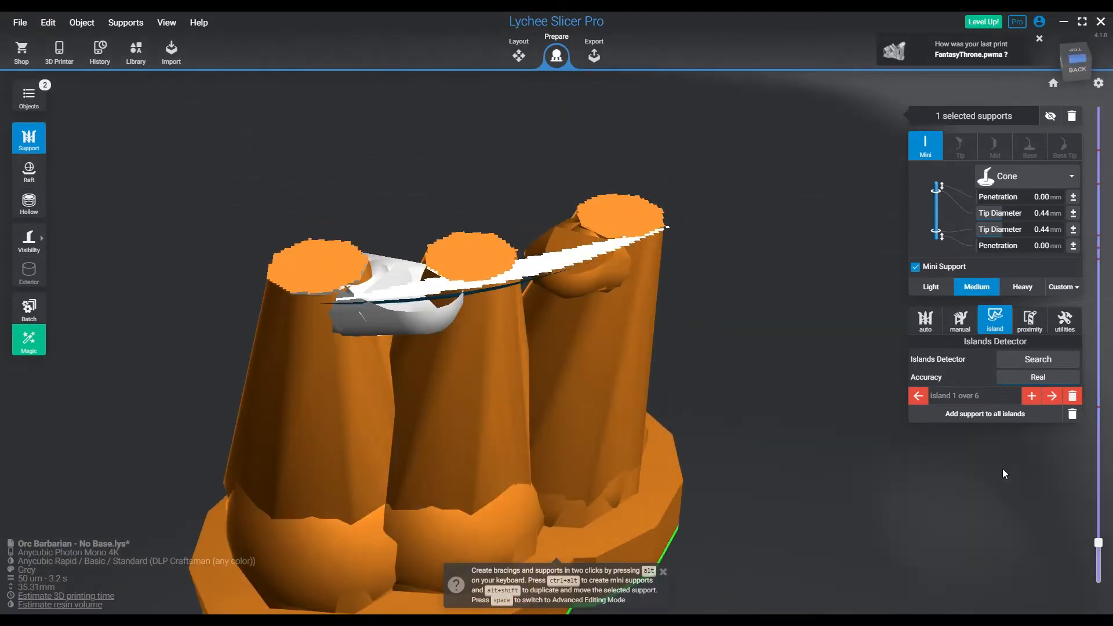
pyautogui.click(1099, 542)
pyautogui.press('Up')
pyautogui.press('Up')
pyautogui.press('Up')
pyautogui.press('Up')
pyautogui.press('Up')
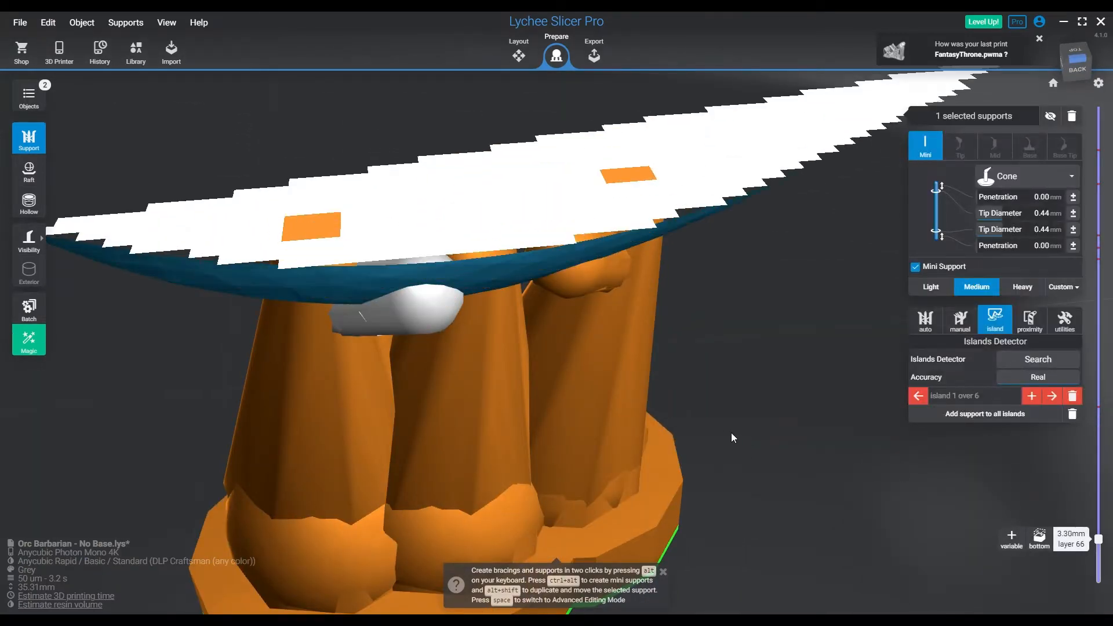
pyautogui.moveTo(705, 438); pyautogui.dragTo(508, 325, button='right')
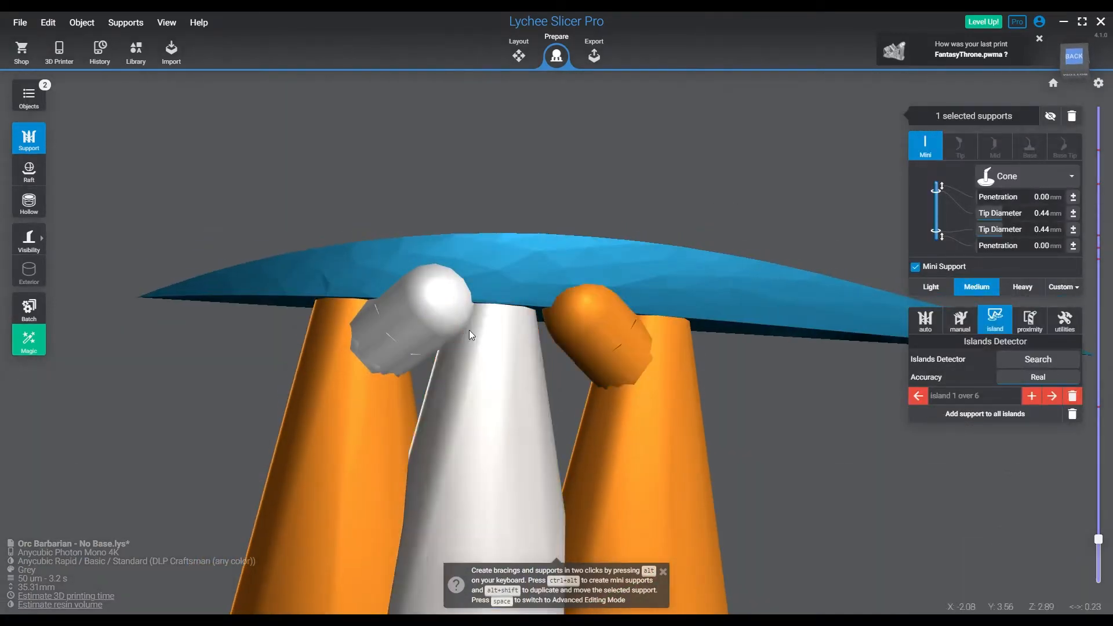
pyautogui.press('space')
pyautogui.click(385, 329)
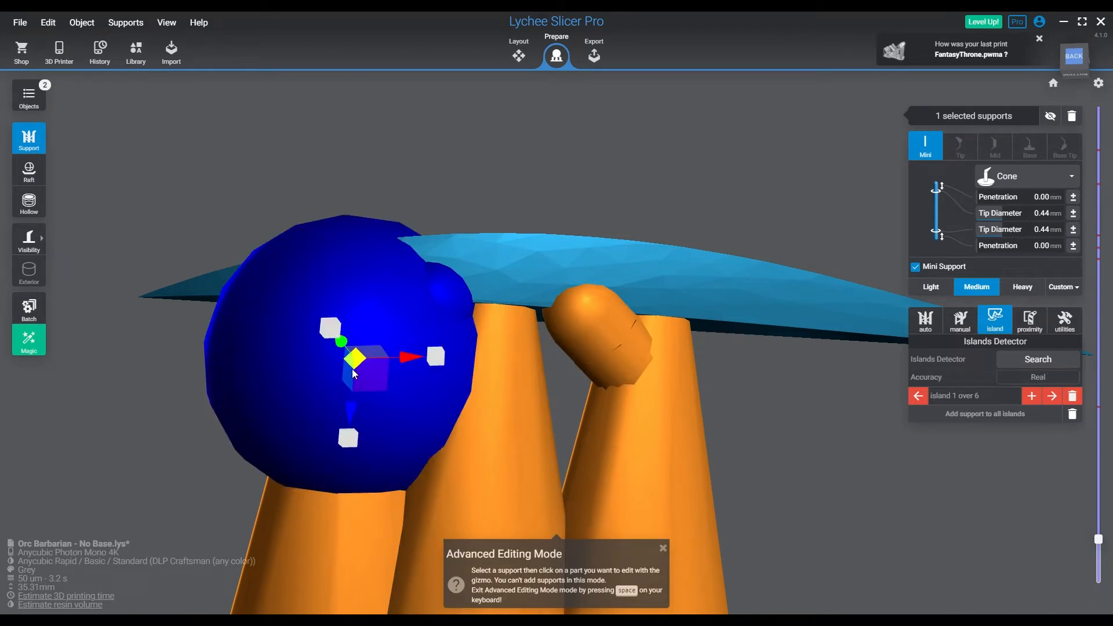
pyautogui.press('space')
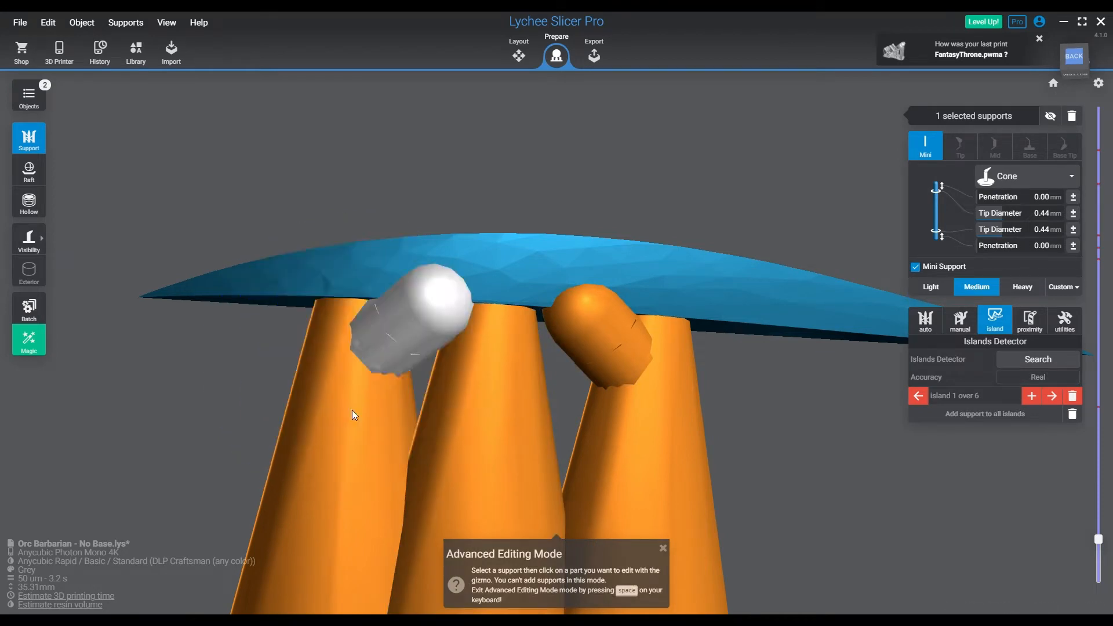
# Try entering 20 and 1.20 mm as the upper tip diameter of the second mini support
pyautogui.click(1048, 218)
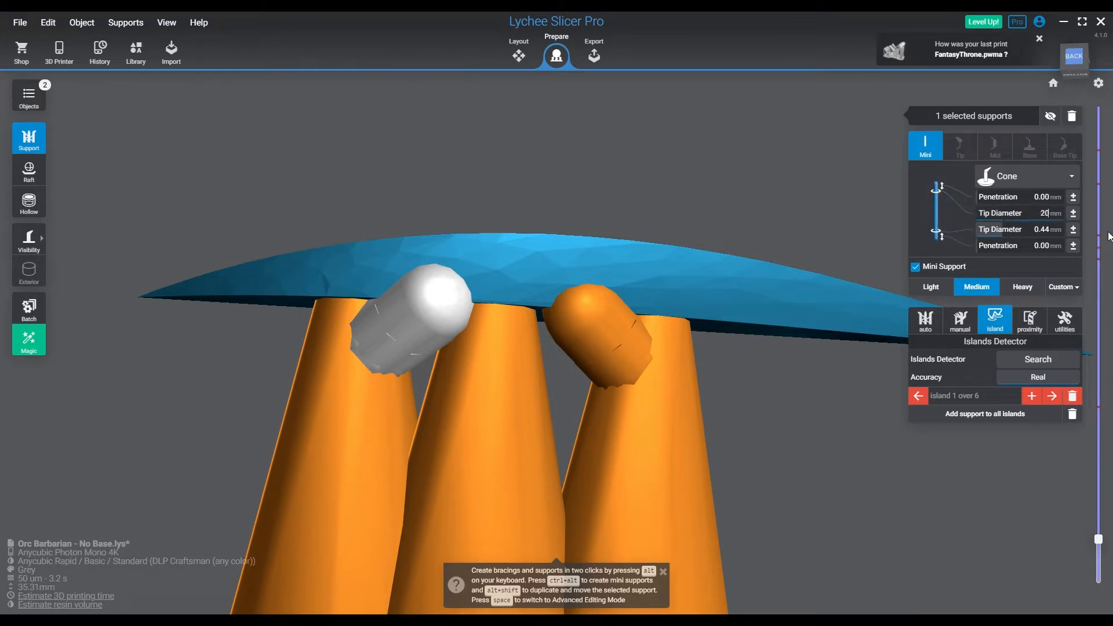
pyautogui.write('20')
pyautogui.press('Return')
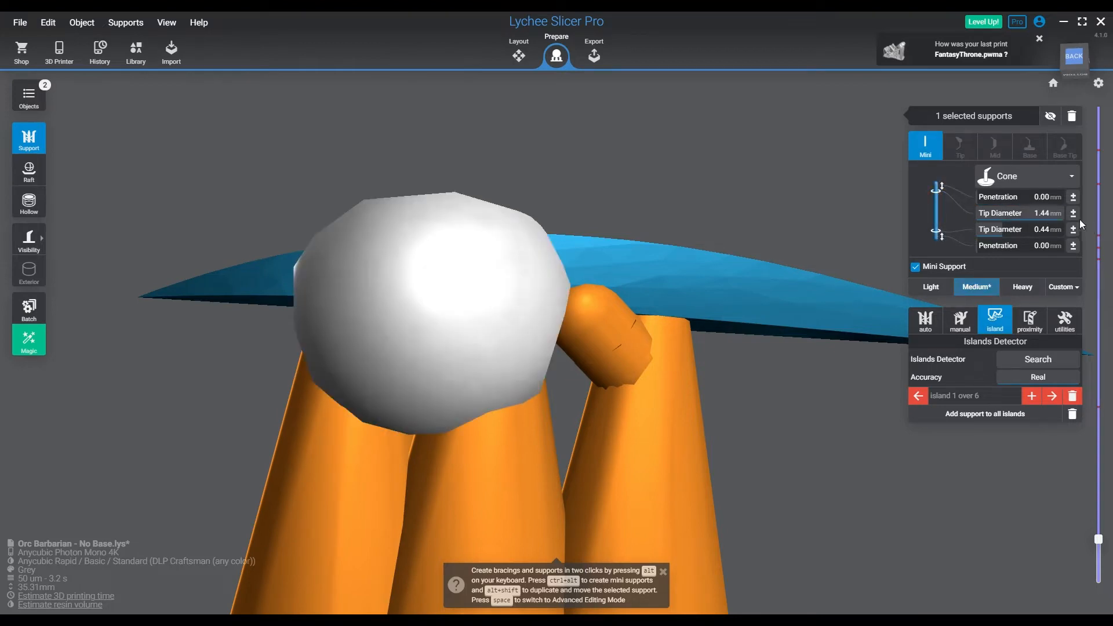
pyautogui.click(1048, 218)
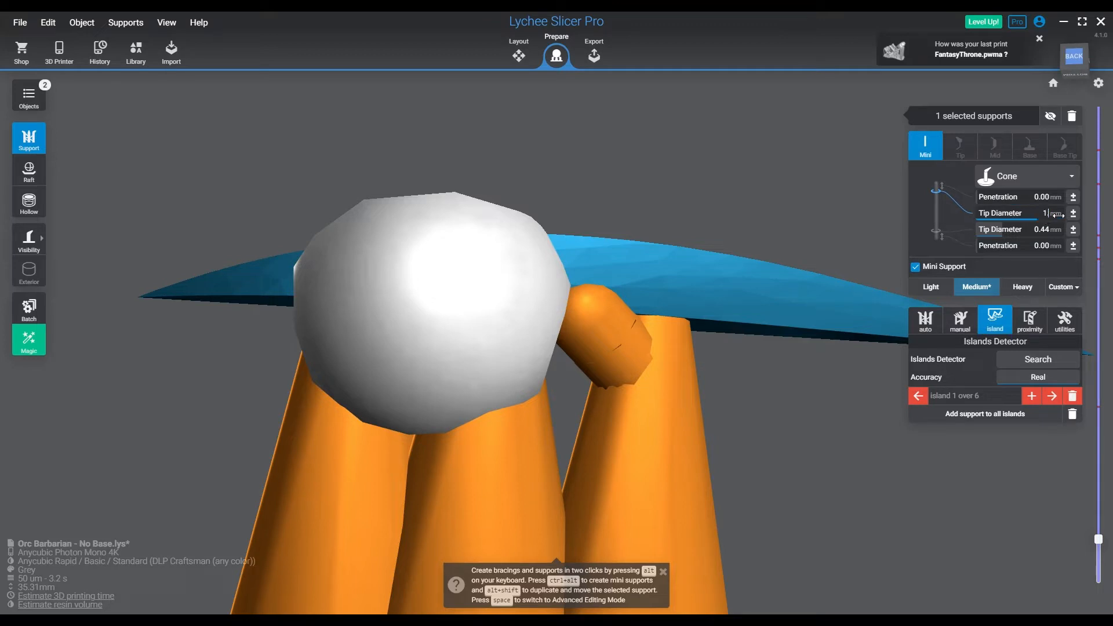
pyautogui.press('Return')
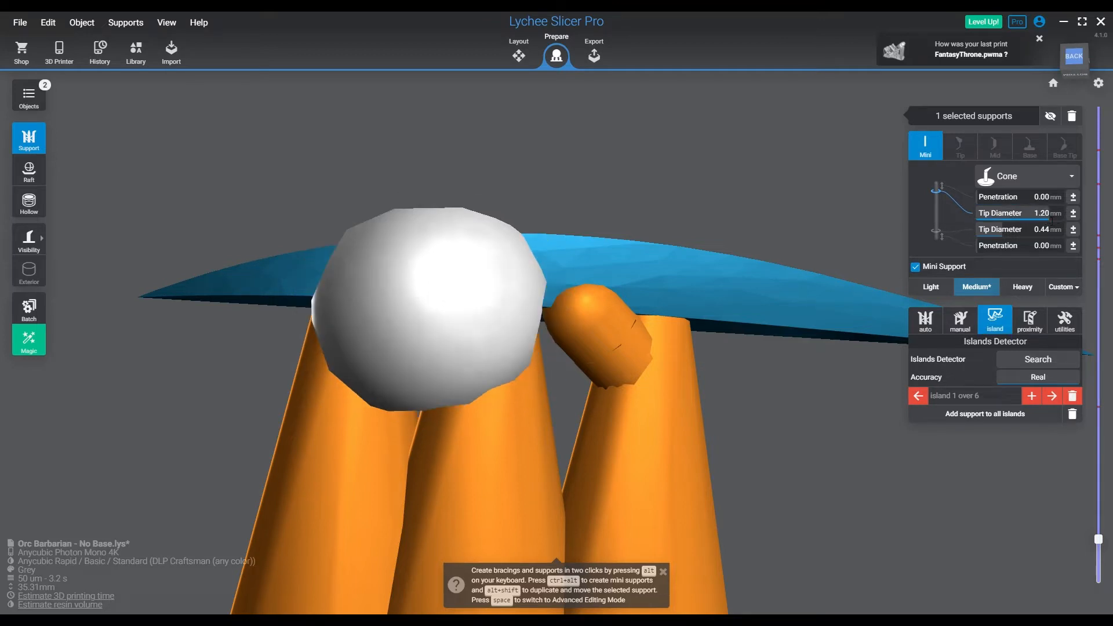
# Set the second mini support's tip diameters to 0.15 mm at the upper end and 0.22 mm at the lower end
pyautogui.click(1048, 218)
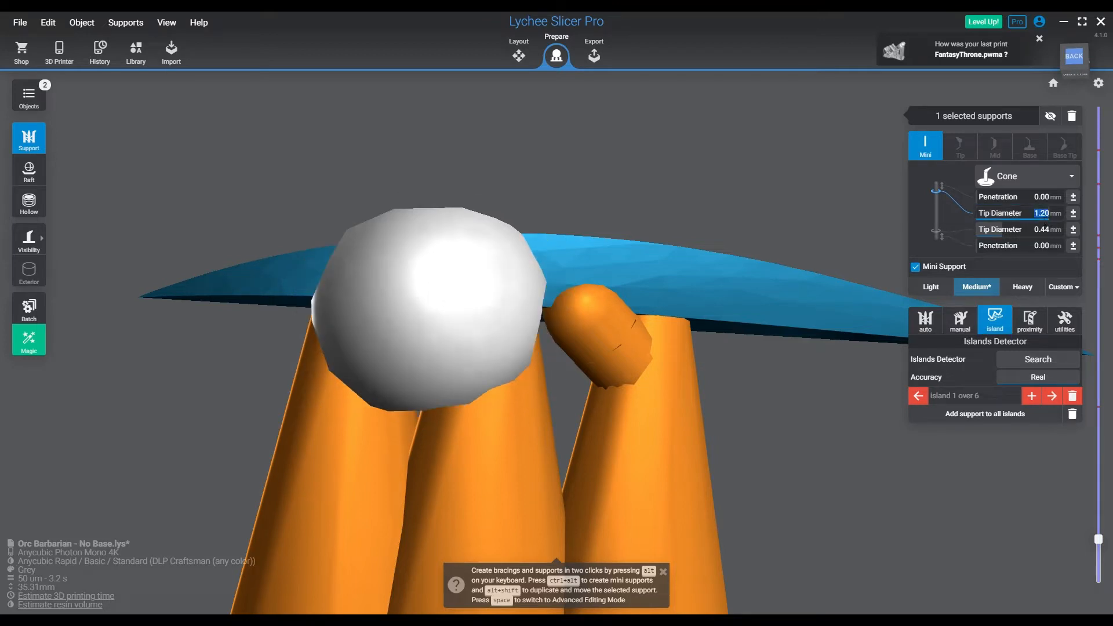
pyautogui.write('0.22')
pyautogui.press('Return')
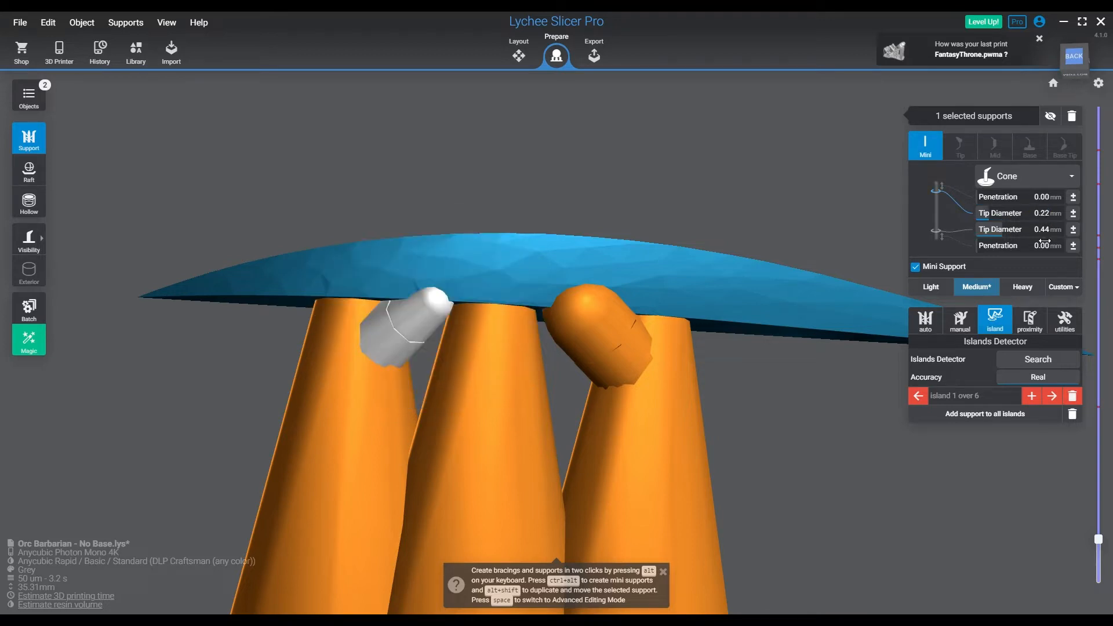
pyautogui.click(1048, 235)
pyautogui.press('Return')
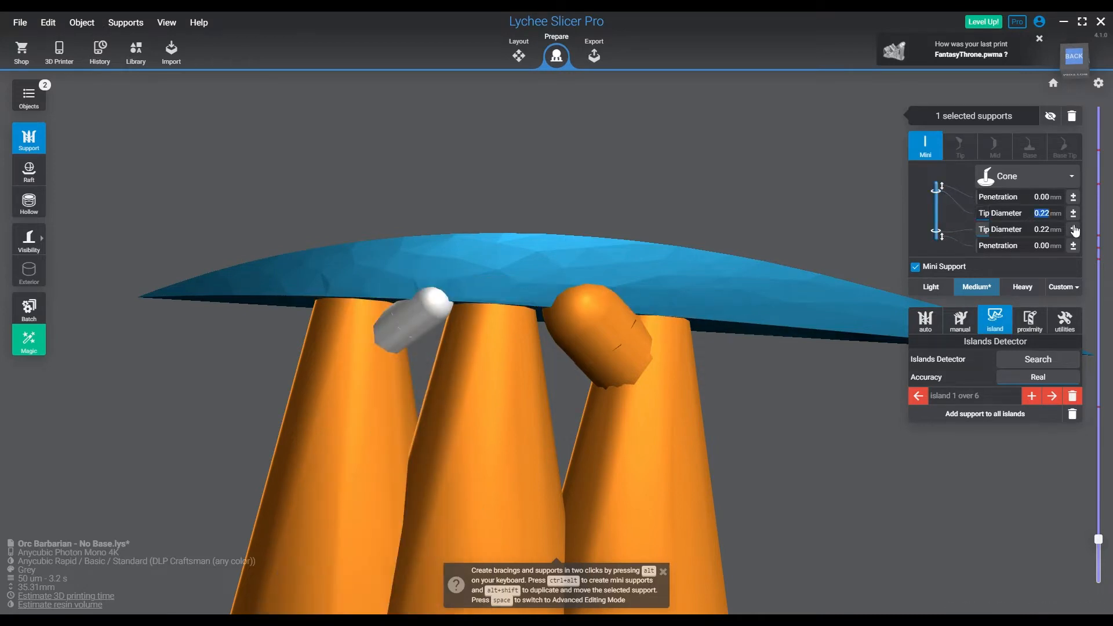
pyautogui.press('BackSpace')
pyautogui.press('Return')
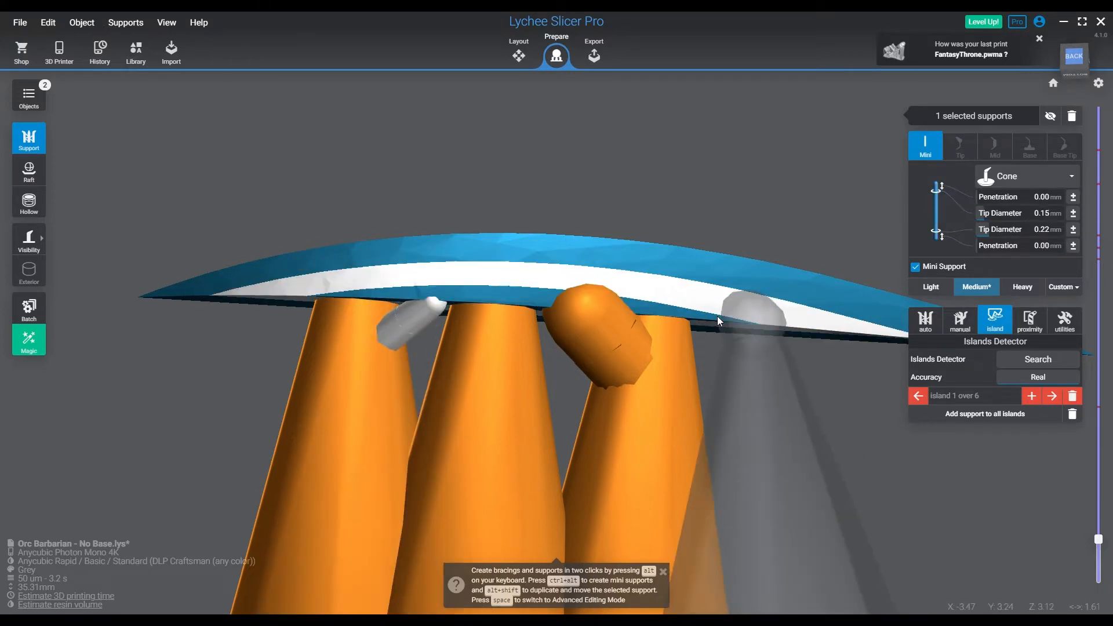
# Set the tip diameters of the remaining thick mini support to 0.15 mm and 0.22 mm
pyautogui.click(610, 347)
pyautogui.doubleClick(1054, 214)
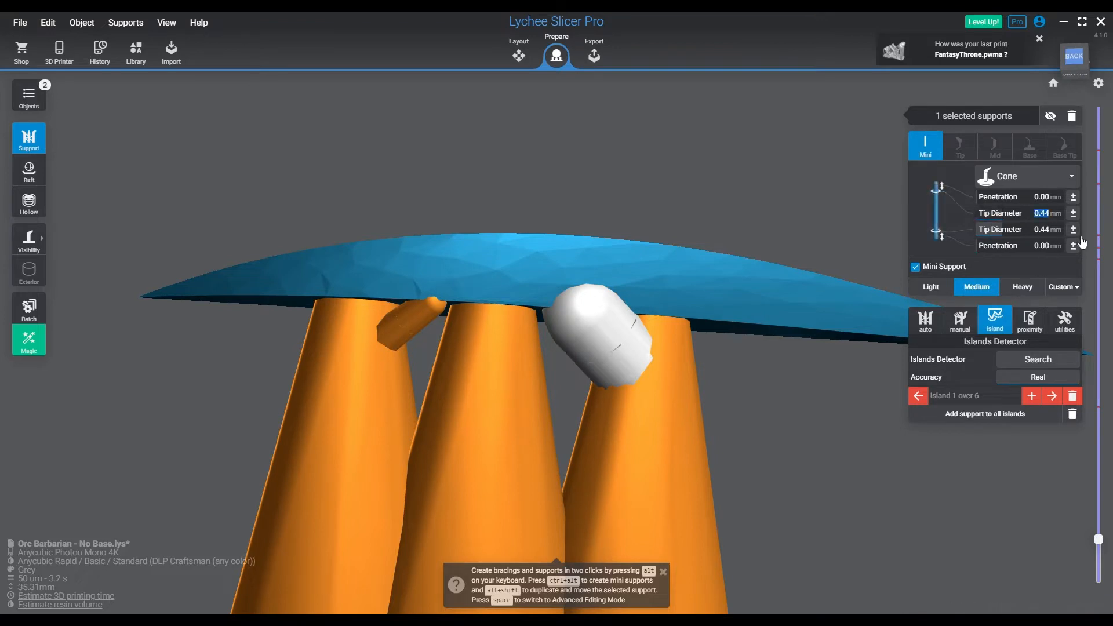
pyautogui.write('.15')
pyautogui.press('Return')
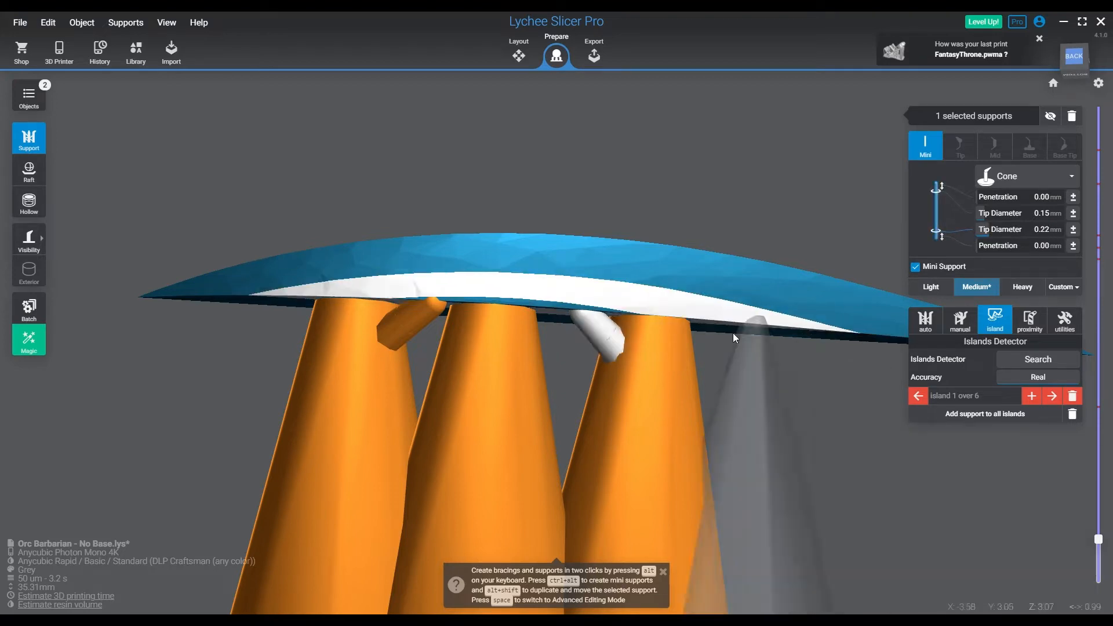
pyautogui.click(728, 418)
# Select the second mini support and examine its end points from the side and back in Advanced Editing Mode
pyautogui.moveTo(587, 413); pyautogui.dragTo(748, 391, button='right')
pyautogui.click(421, 260)
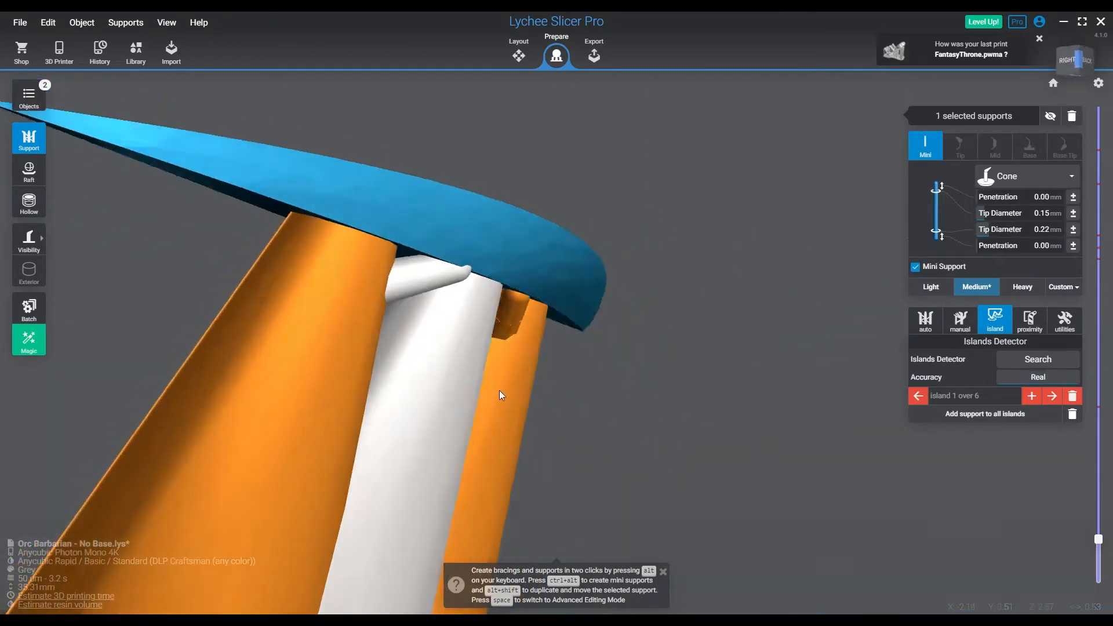
pyautogui.press('space')
pyautogui.moveTo(561, 401); pyautogui.dragTo(389, 365, button='right')
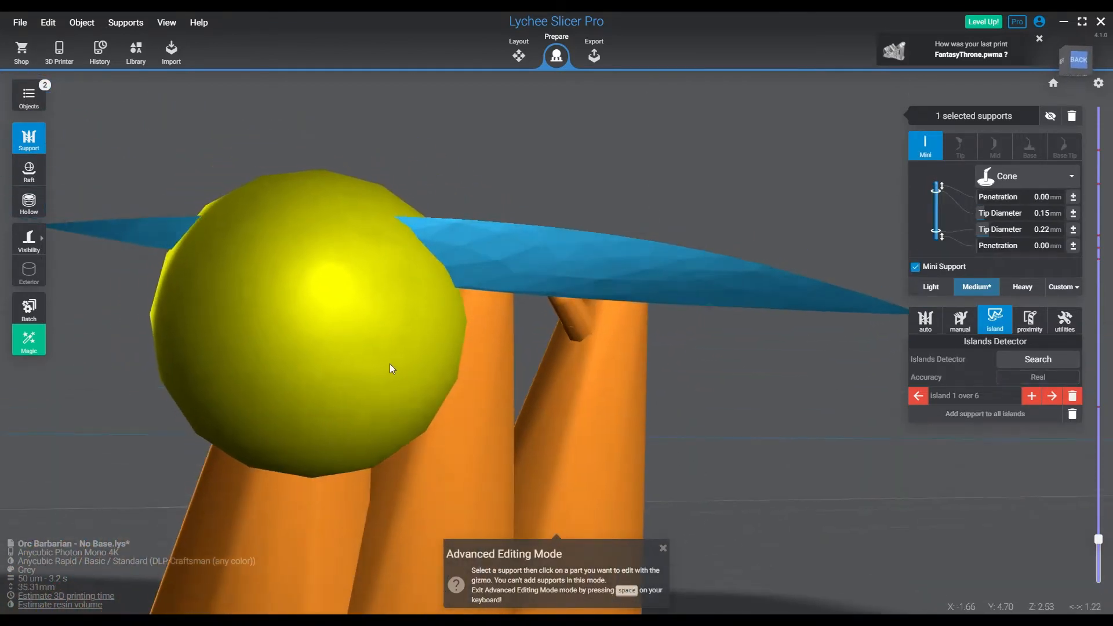
pyautogui.click(389, 365)
pyautogui.moveTo(424, 423); pyautogui.dragTo(655, 447, button='right')
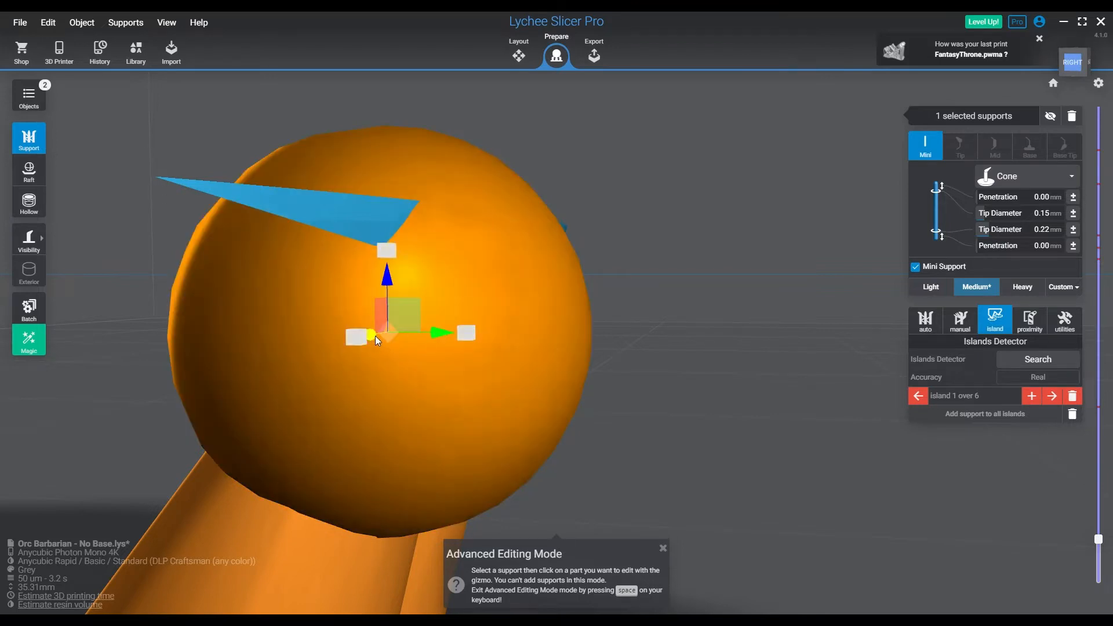
pyautogui.press('space')
pyautogui.moveTo(563, 370); pyautogui.dragTo(315, 373, button='right')
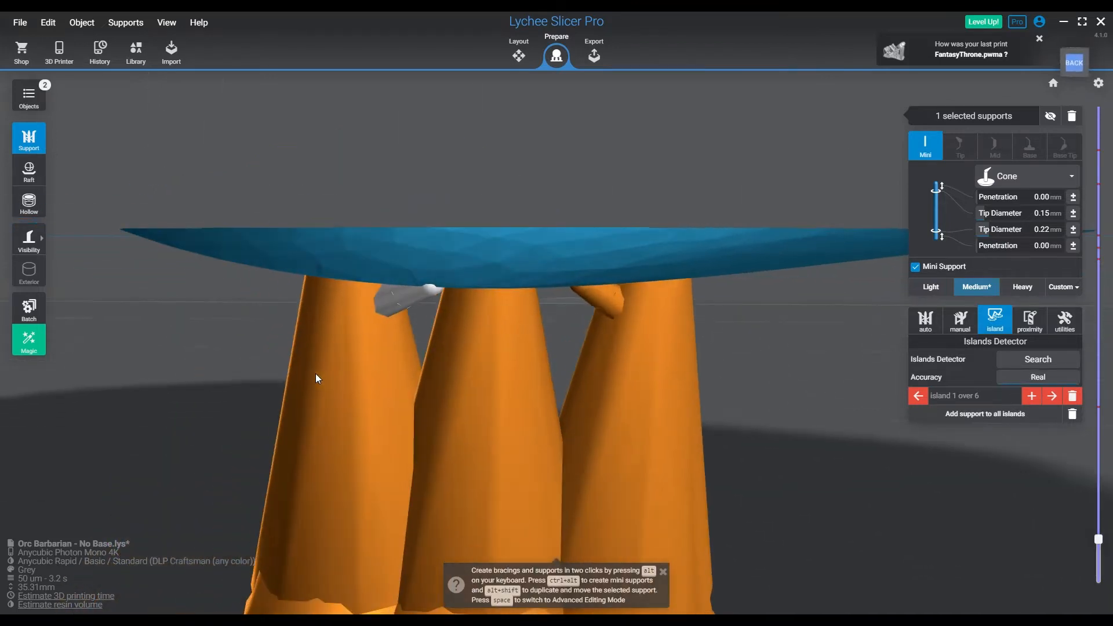
# Step through the layers around 3 mm to examine where the mini supports join the thick supports and meet the model
pyautogui.click(746, 370)
pyautogui.moveTo(666, 346); pyautogui.dragTo(889, 487, button='right')
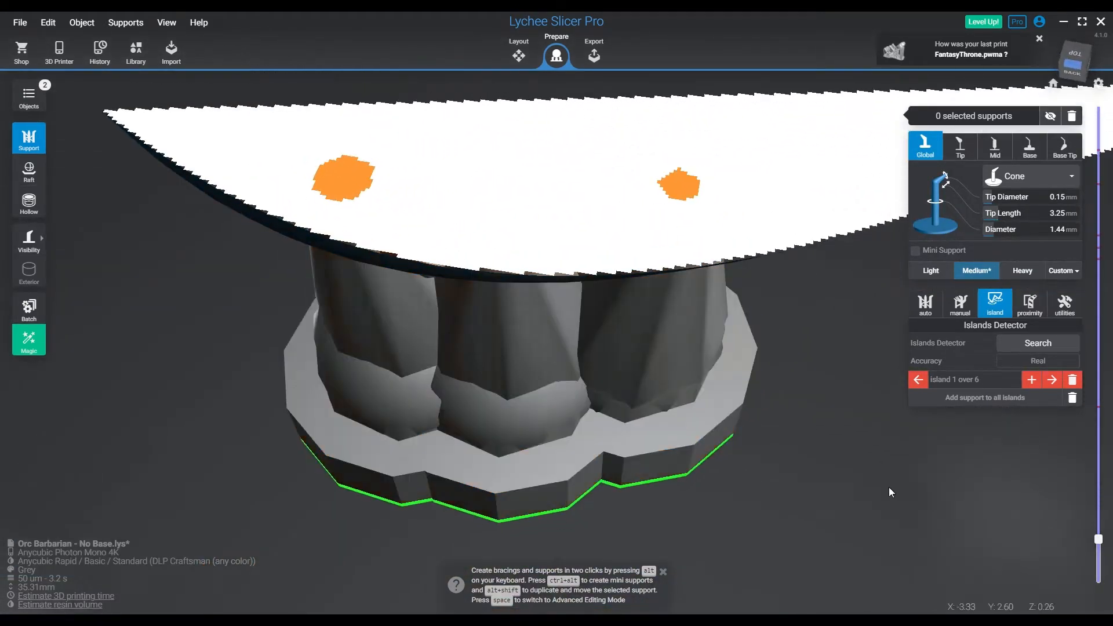
pyautogui.click(1098, 539)
pyautogui.press('Up')
pyautogui.press('Up')
pyautogui.press('Down')
pyautogui.press('Down')
pyautogui.press('Down')
pyautogui.press('Down')
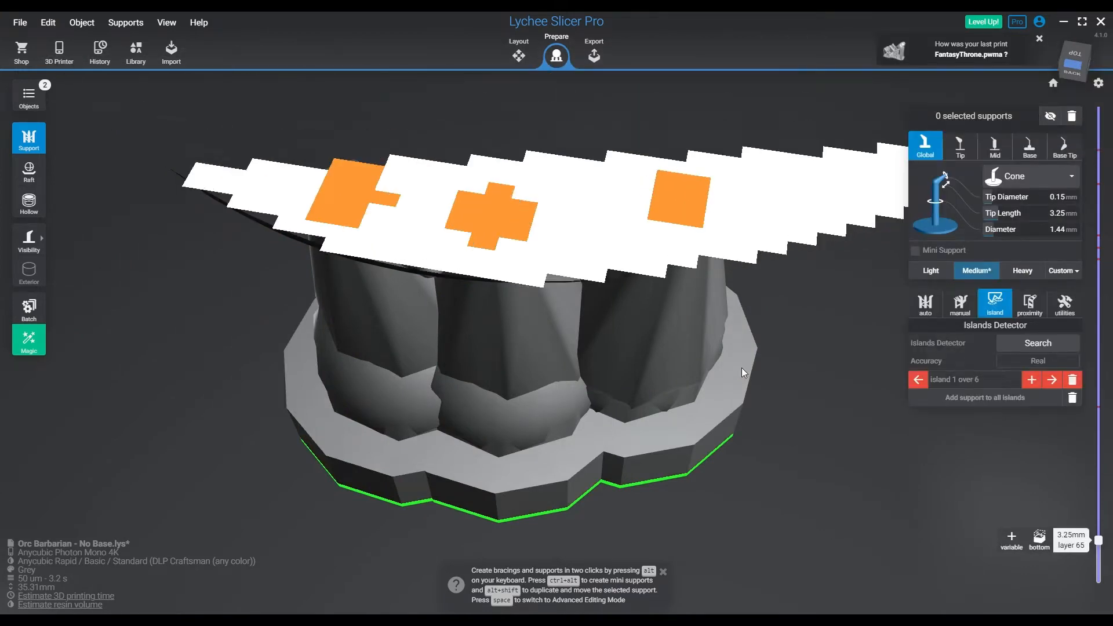
pyautogui.press('Down')
pyautogui.press('Down')
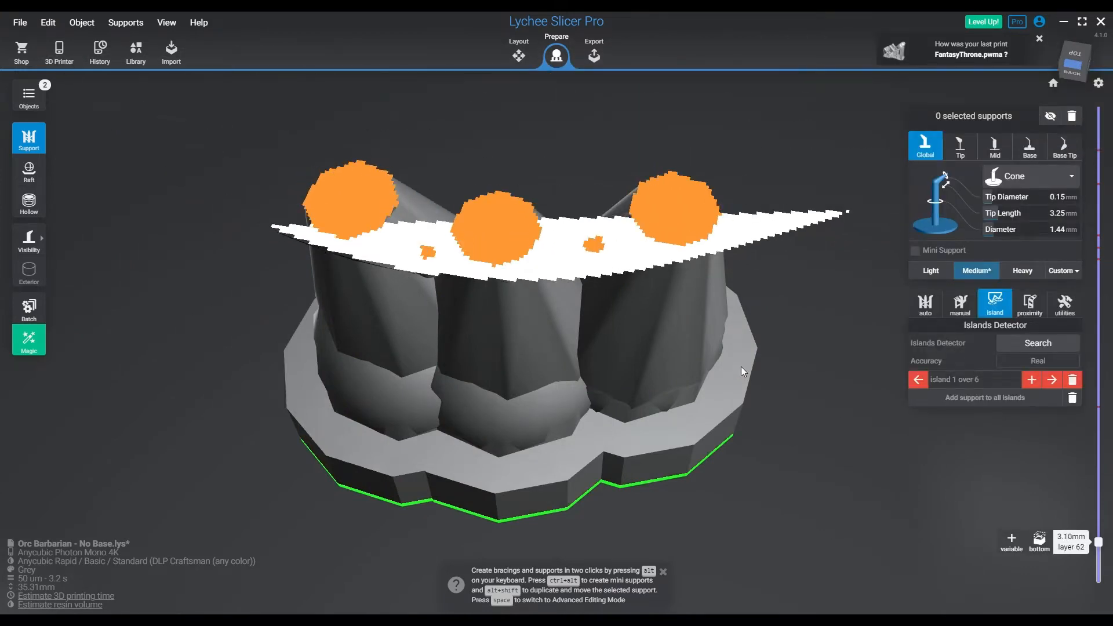
pyautogui.press('Down')
pyautogui.press('Down')
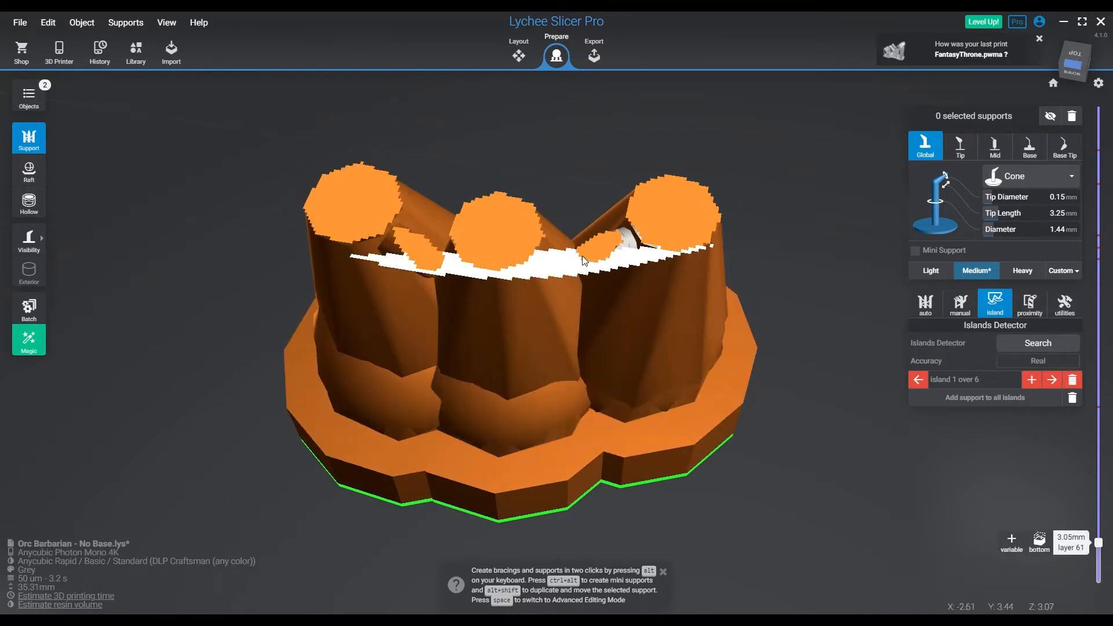
pyautogui.press('Down')
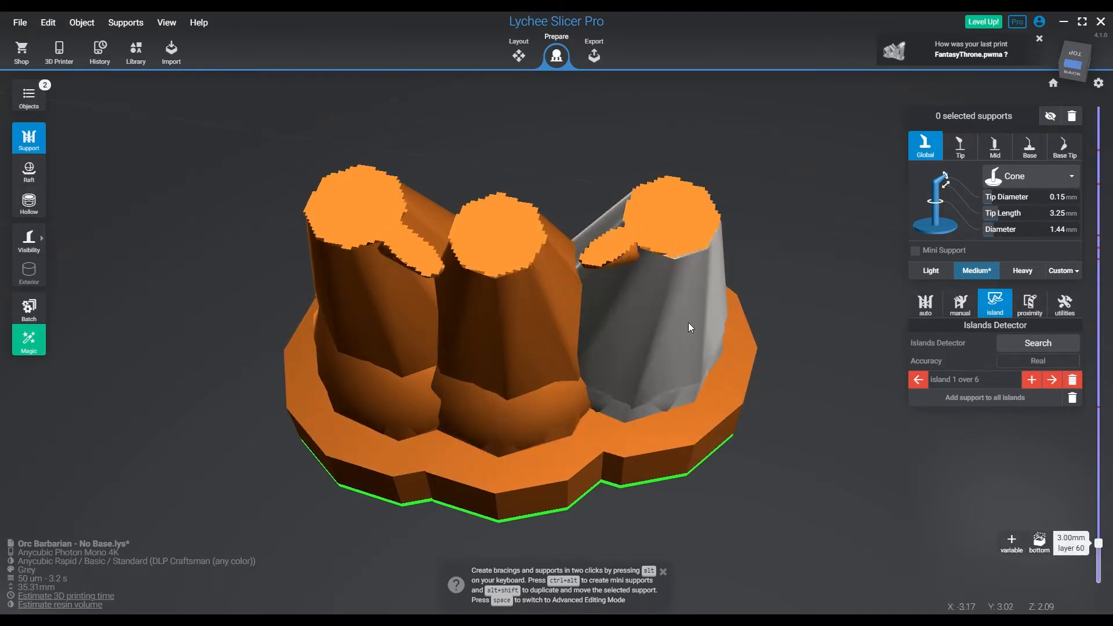
pyautogui.press('Down')
pyautogui.press('Down')
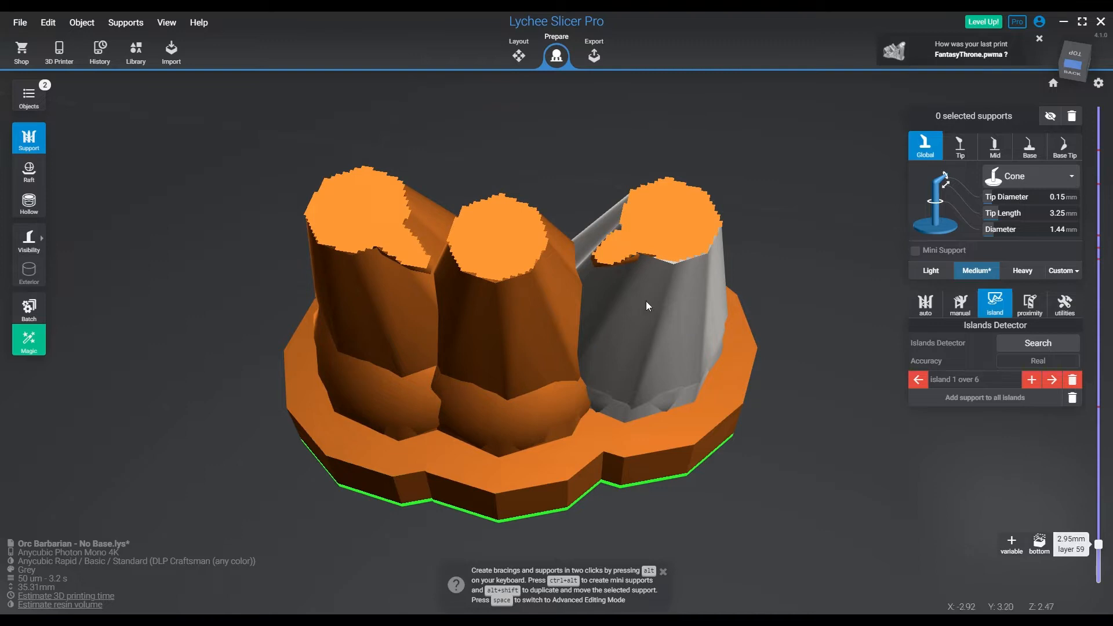
pyautogui.press('Up')
pyautogui.press('Up')
pyautogui.press('Up')
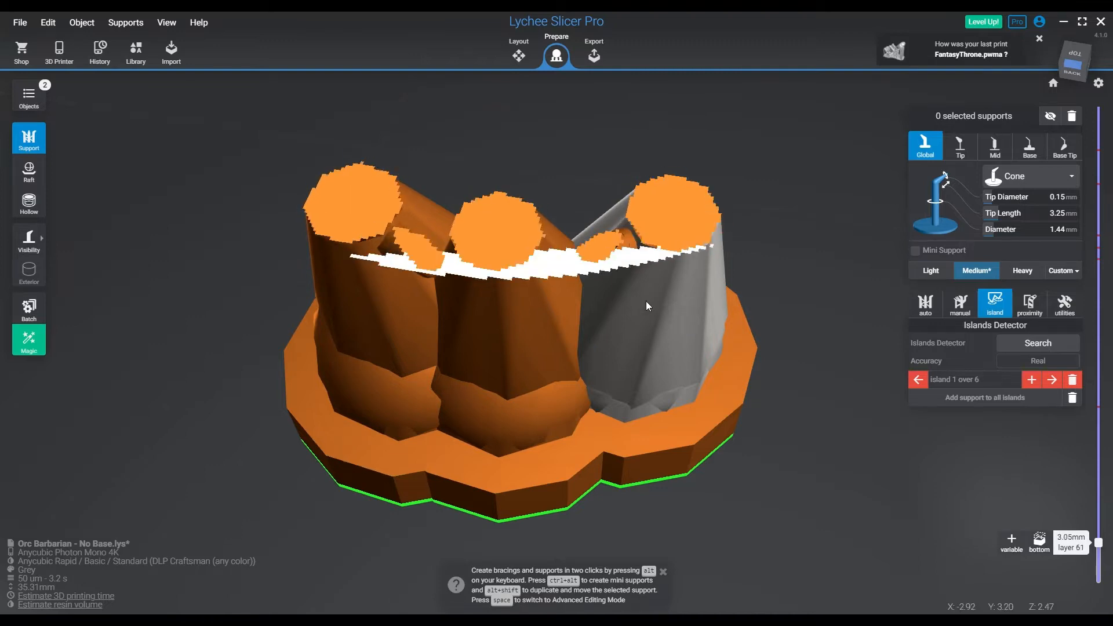
pyautogui.press('Up')
pyautogui.press('Up')
pyautogui.press('Up')
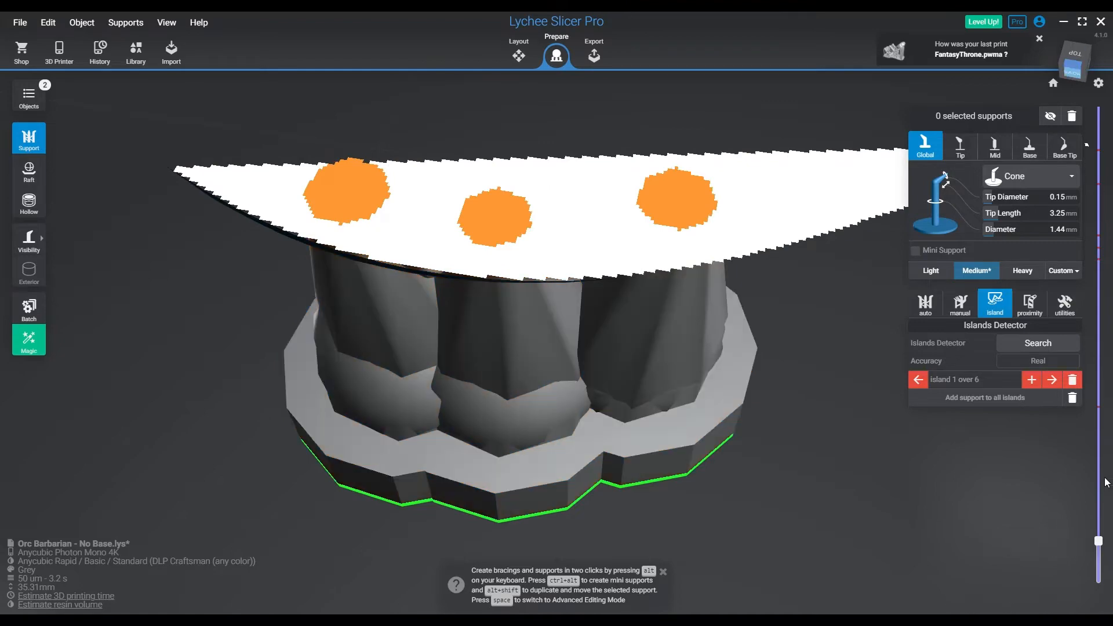
pyautogui.moveTo(1099, 548); pyautogui.dragTo(1098, 587)
pyautogui.scroll(6, 514, 386)
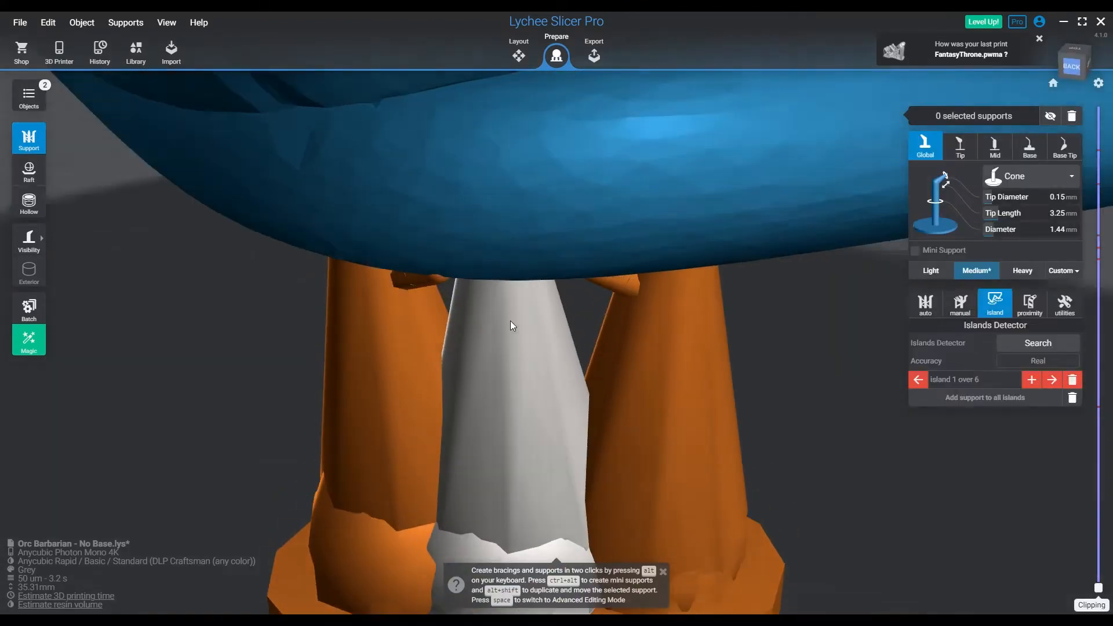
pyautogui.moveTo(541, 401); pyautogui.dragTo(336, 384, button='right')
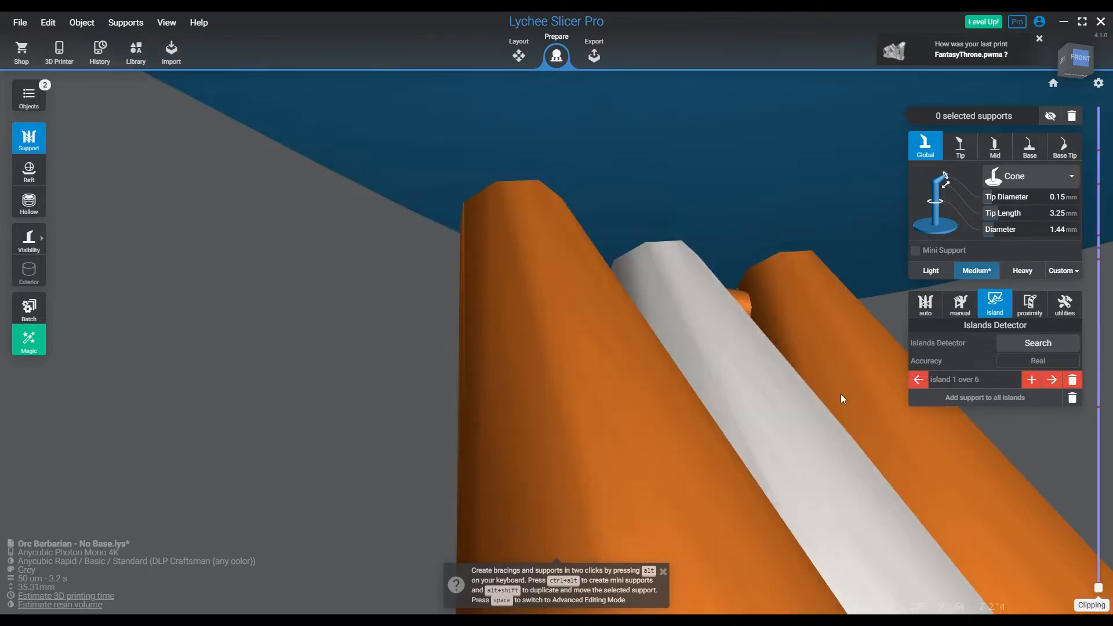
# Go to island 2 and choose the Light support preset with a 0.15 mm tip diameter and a 1.15 mm diameter
pyautogui.click(1054, 382)
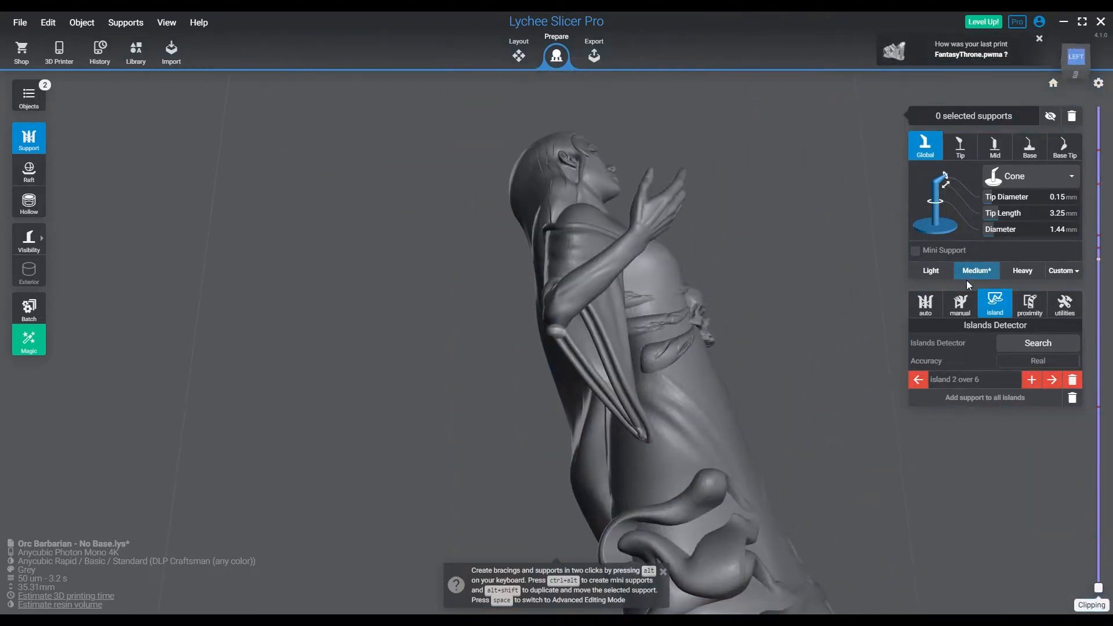
pyautogui.click(932, 272)
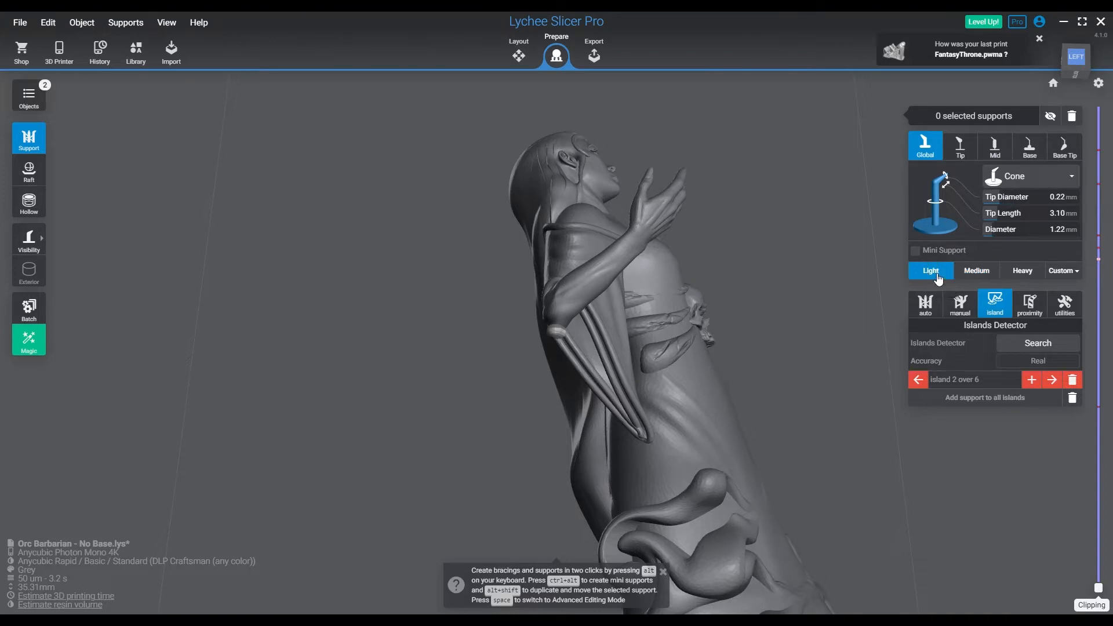
pyautogui.click(1067, 201)
pyautogui.click(1063, 232)
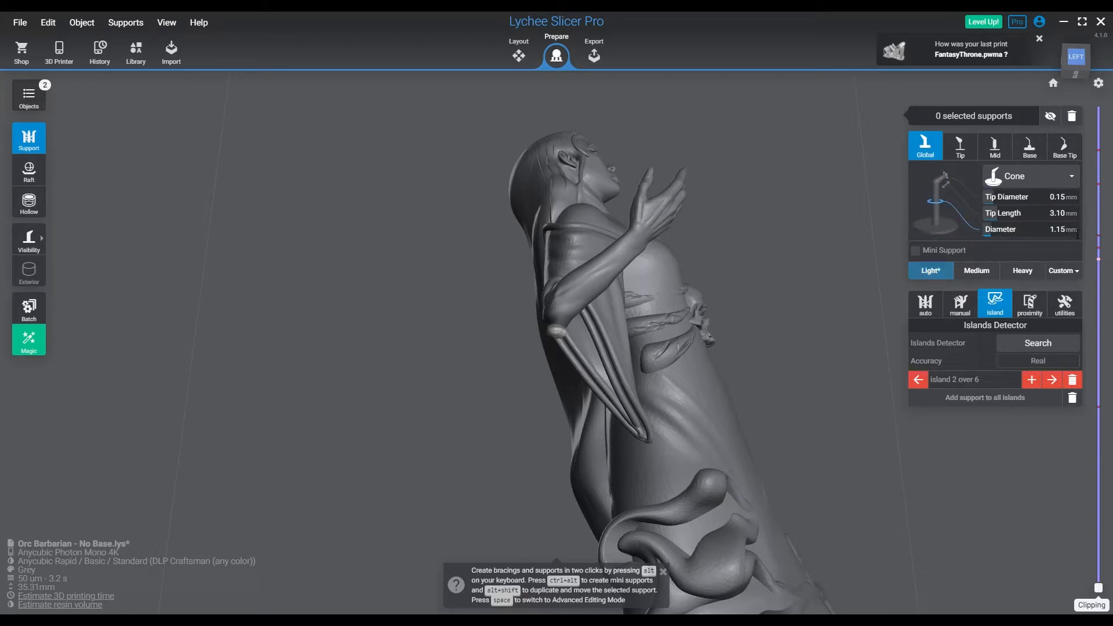
# Add light supports to the islands under both elbows and at the lower edge of the cloak behind the arm
pyautogui.moveTo(683, 289); pyautogui.dragTo(932, 426, button='right')
pyautogui.click(1054, 385)
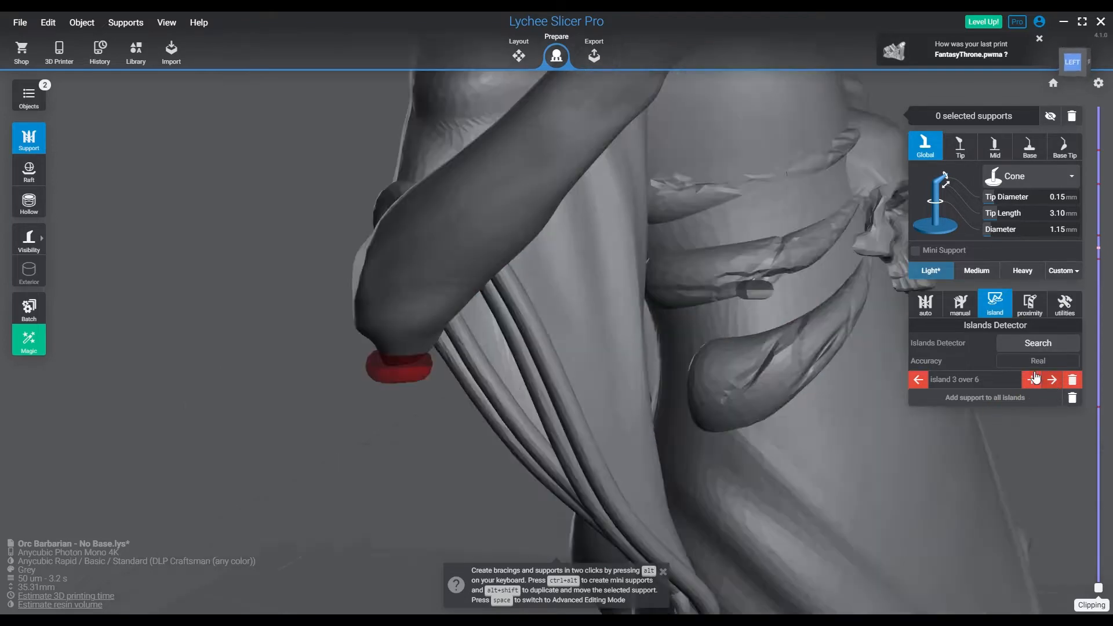
pyautogui.click(559, 333)
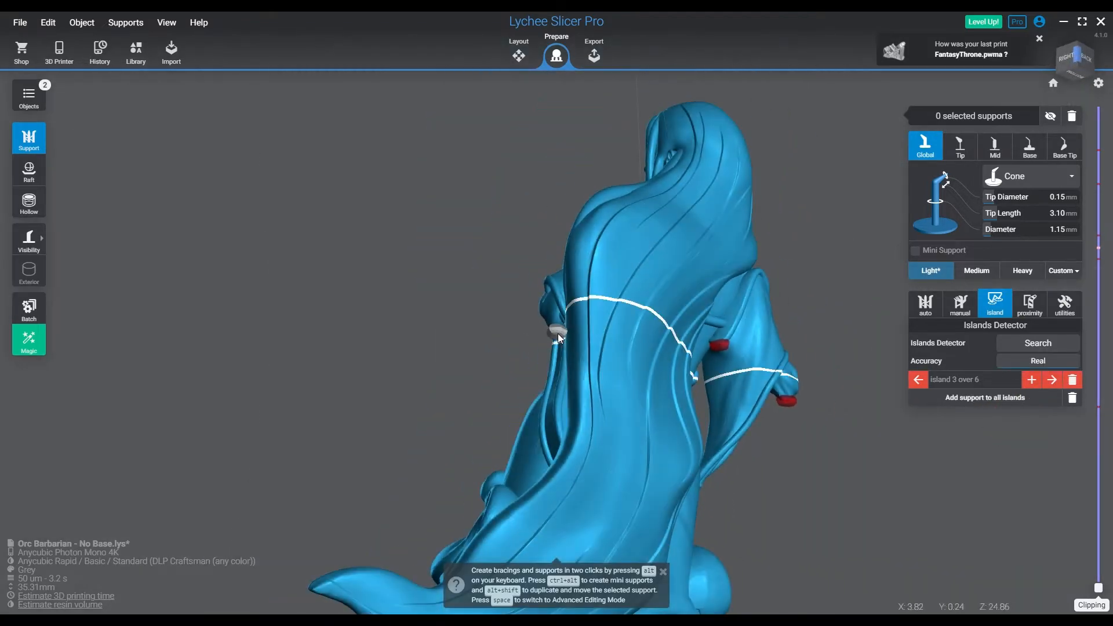
pyautogui.click(720, 346)
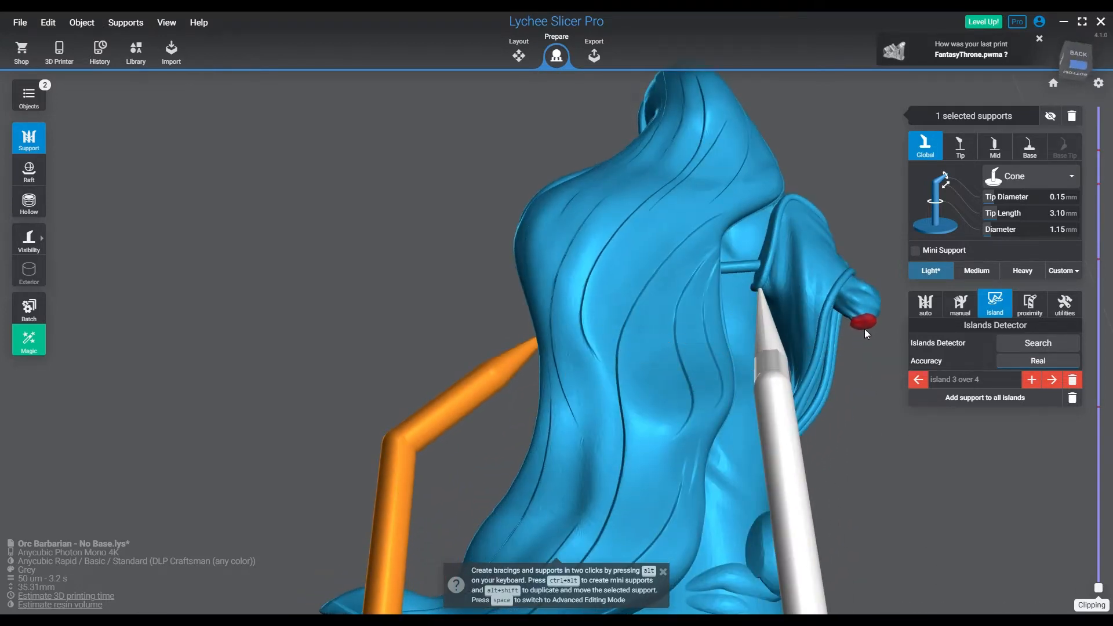
pyautogui.click(865, 323)
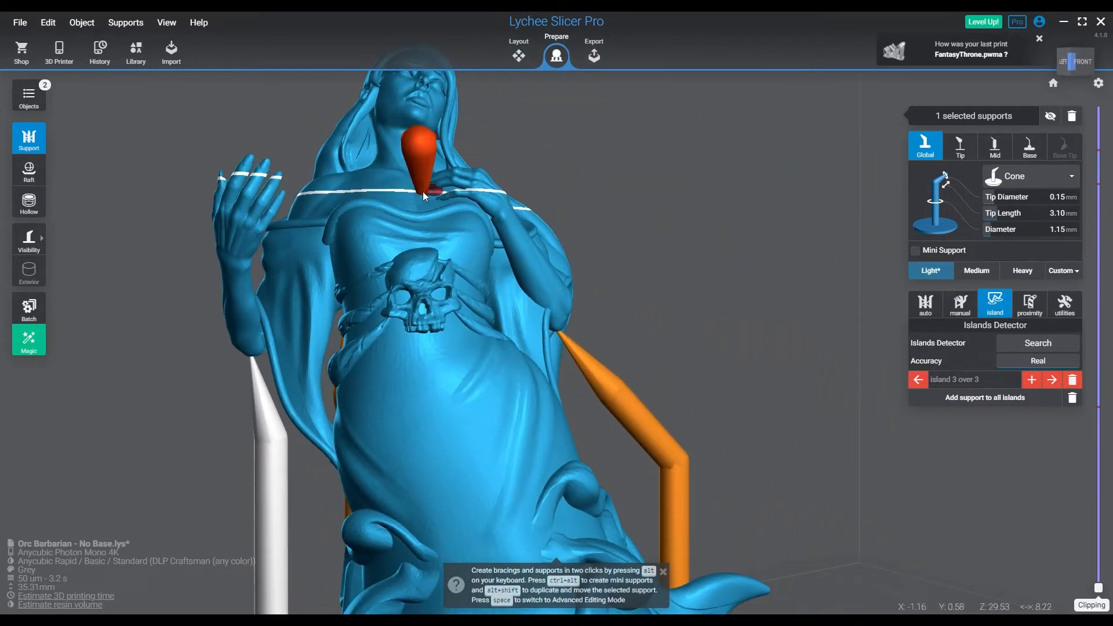
# Add a mini support from the dress neckline to the finger island of the hand resting on the chest
pyautogui.moveTo(423, 196); pyautogui.dragTo(432, 189)
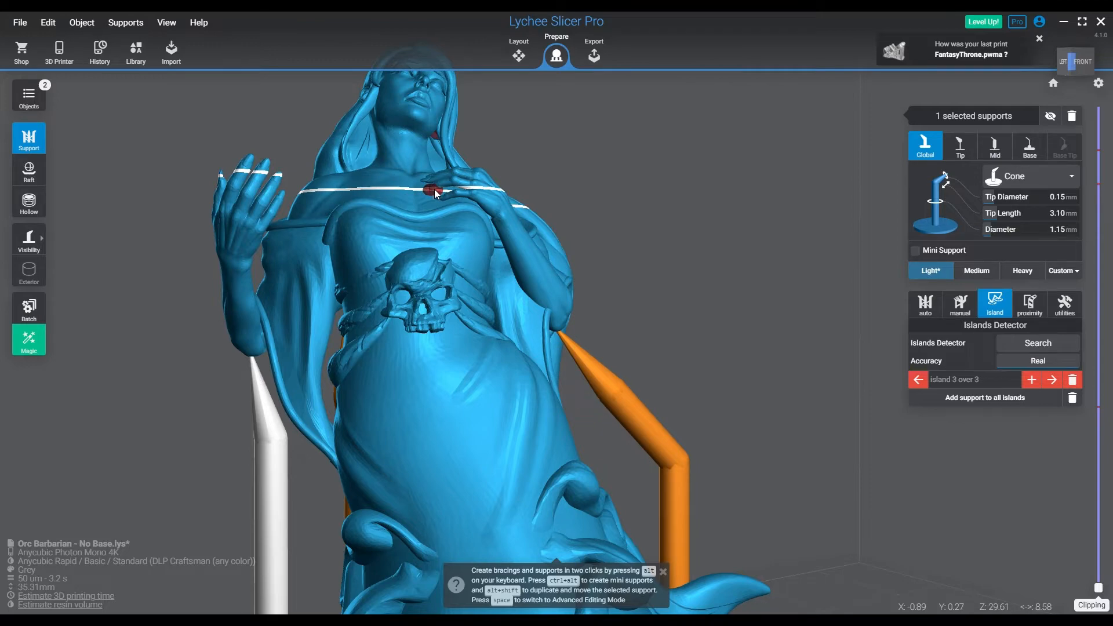
pyautogui.scroll(10, 432, 190)
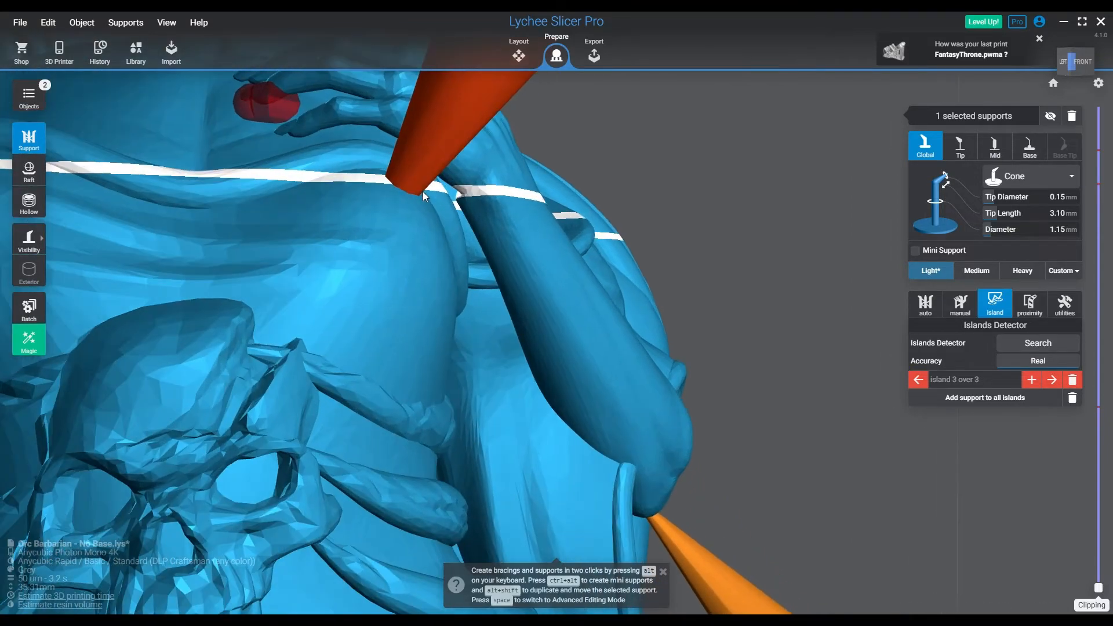
pyautogui.moveTo(422, 191); pyautogui.dragTo(651, 278, button='middle')
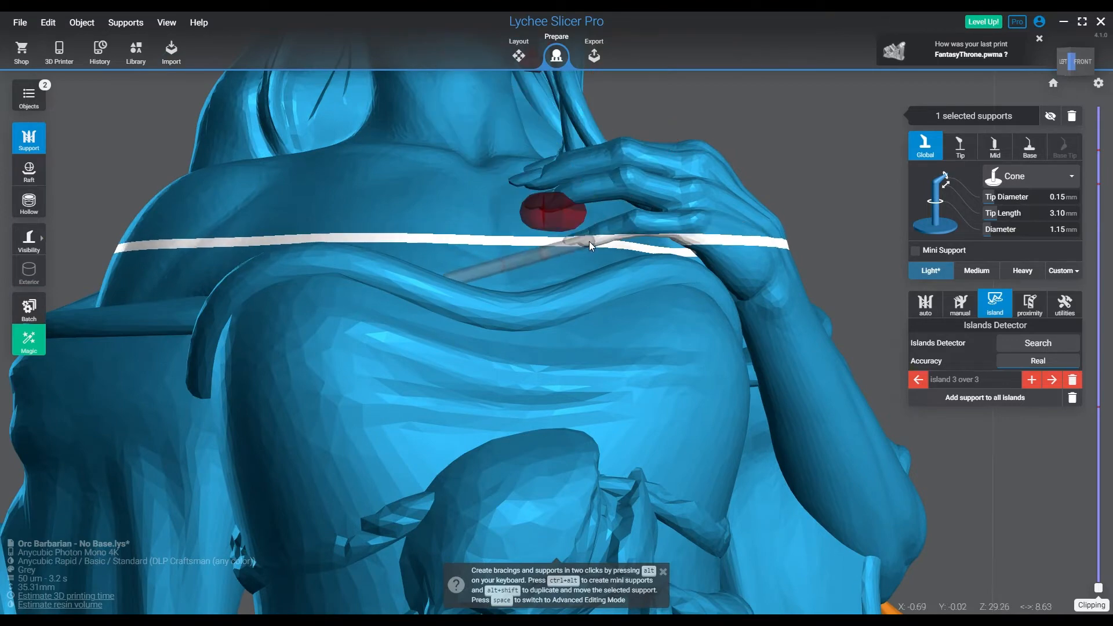
pyautogui.keyDown('ctrl'); pyautogui.keyDown('alt'); pyautogui.click(561, 204); pyautogui.keyUp('alt'); pyautogui.keyUp('ctrl')
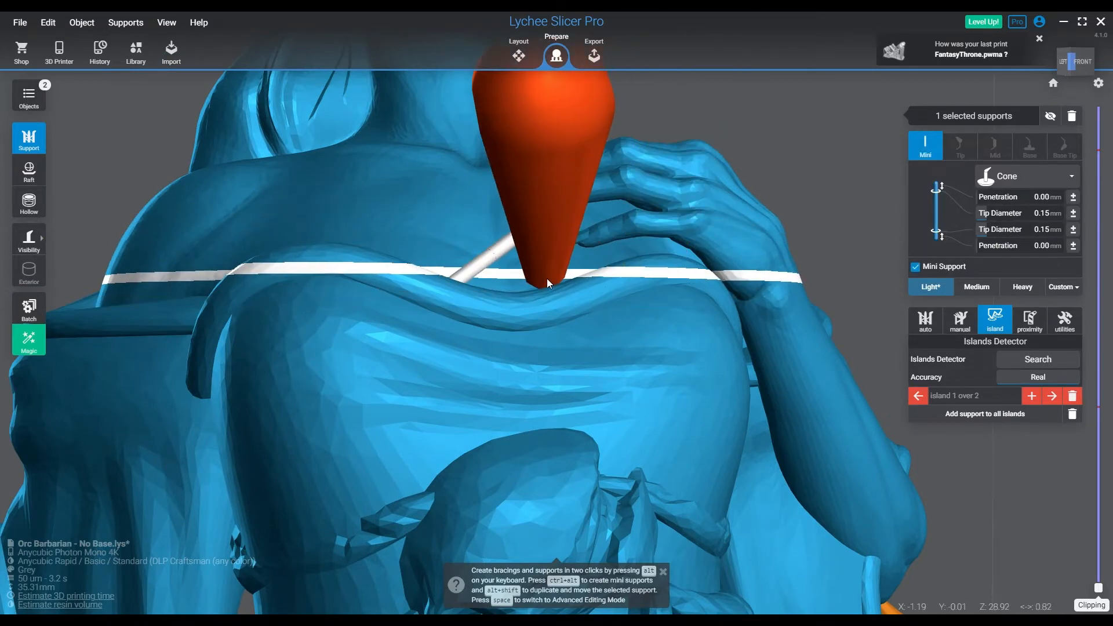
pyautogui.moveTo(547, 278); pyautogui.dragTo(513, 393, button='right')
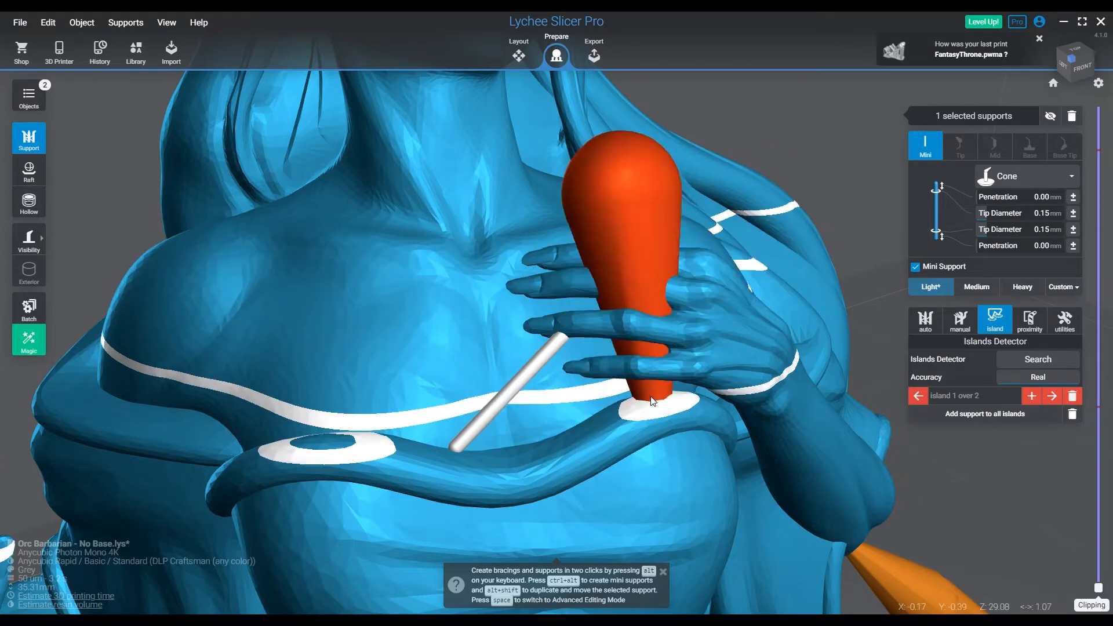
# Go to the island under the ear, try a mini support there twice, and undo each attempt
pyautogui.click(1052, 396)
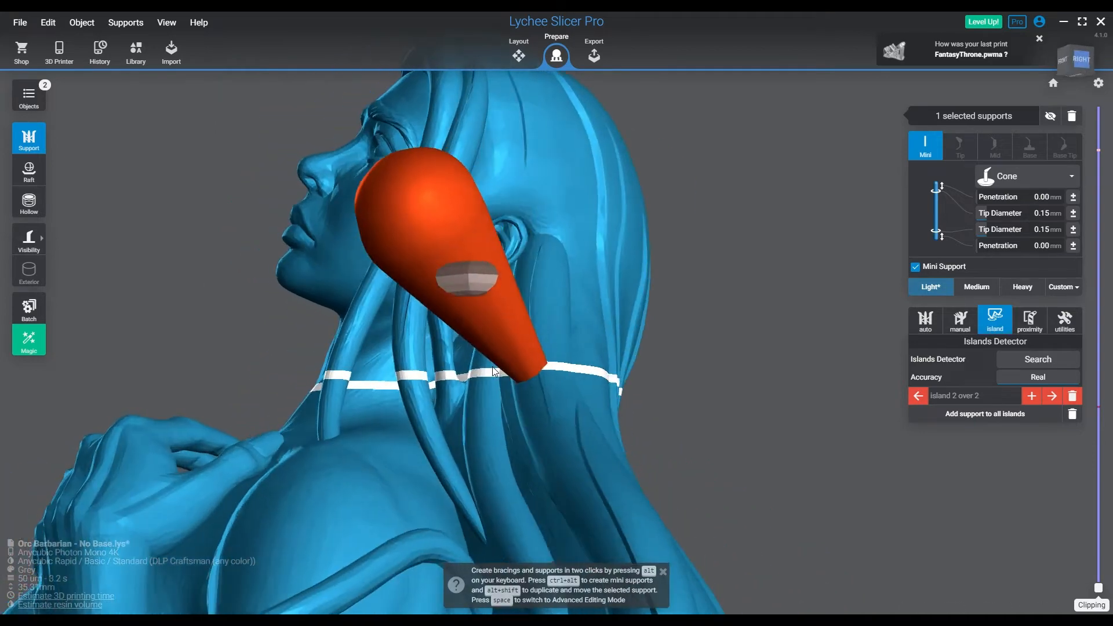
pyautogui.click(481, 288)
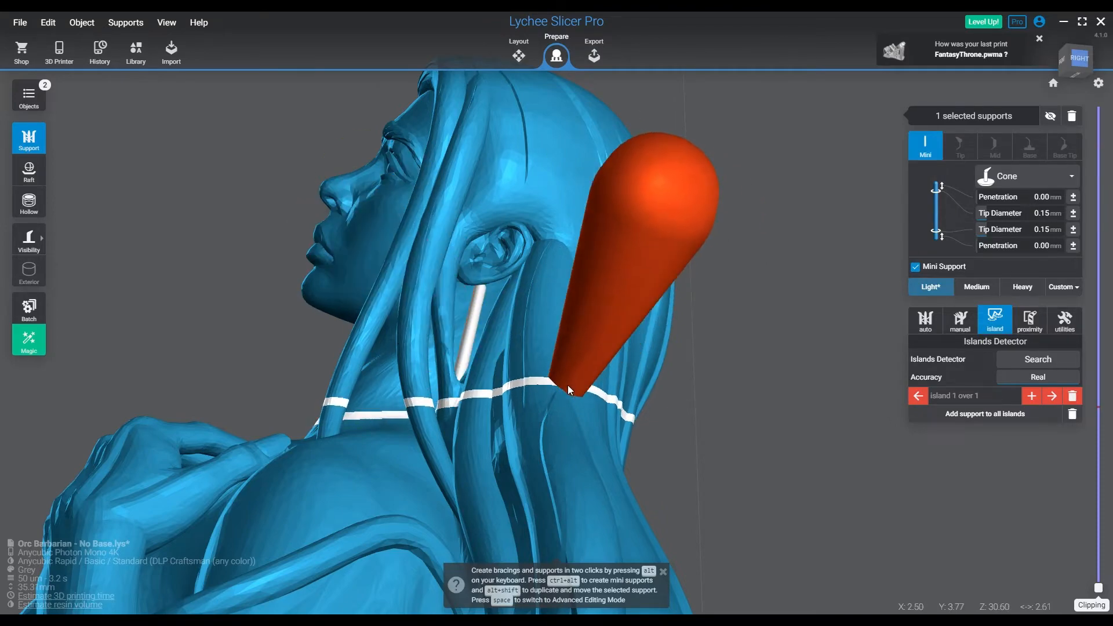
pyautogui.moveTo(590, 381); pyautogui.dragTo(565, 319, button='right')
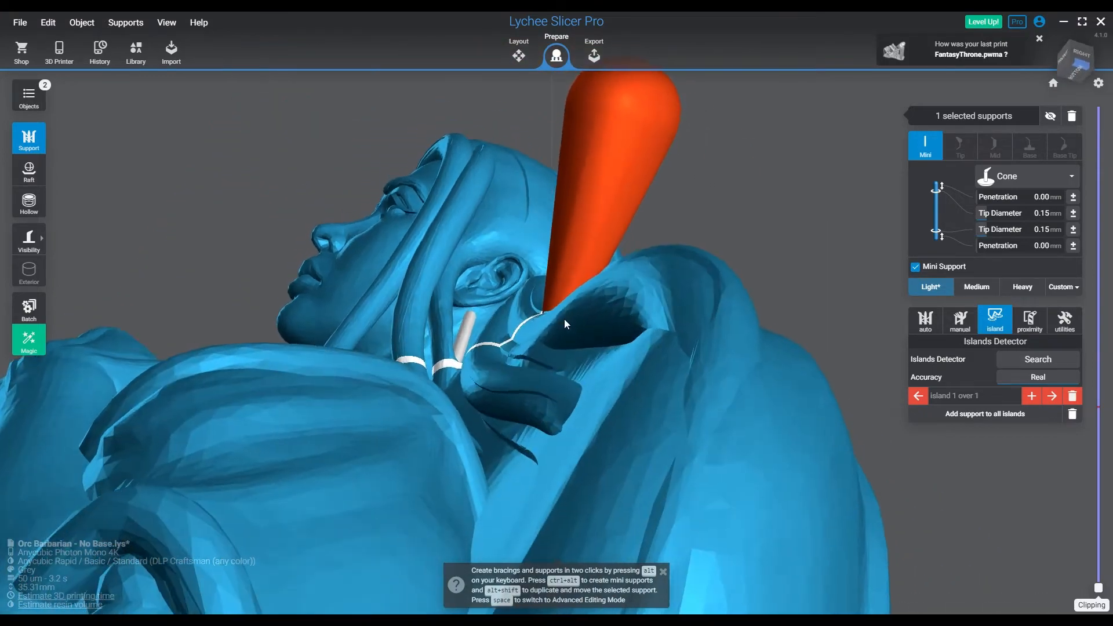
pyautogui.hotkey('ctrl', 'z')
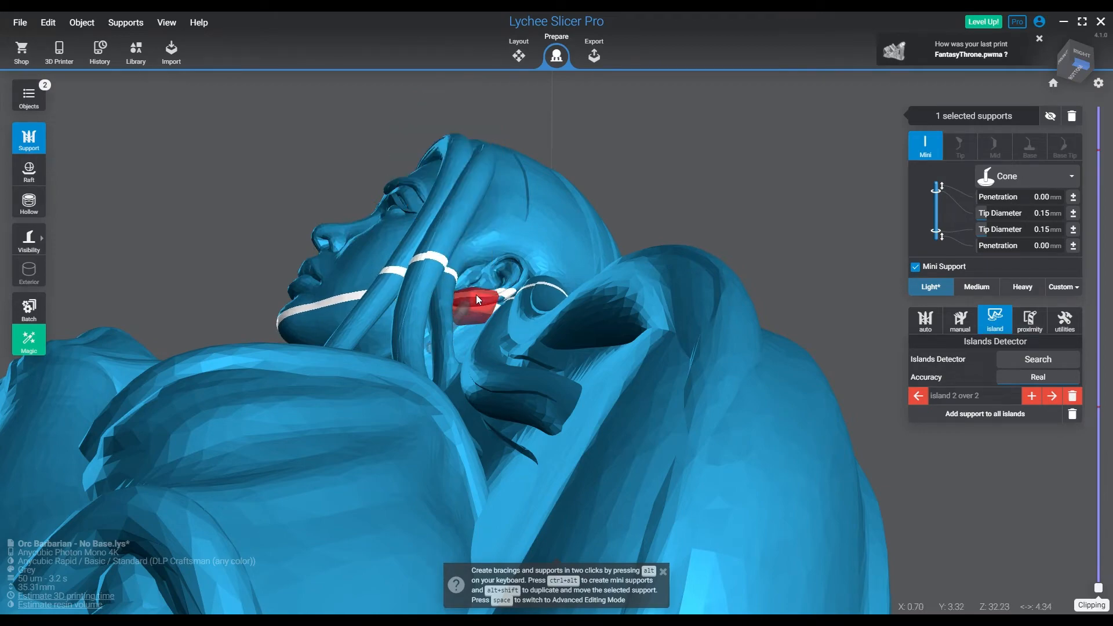
pyautogui.click(476, 294)
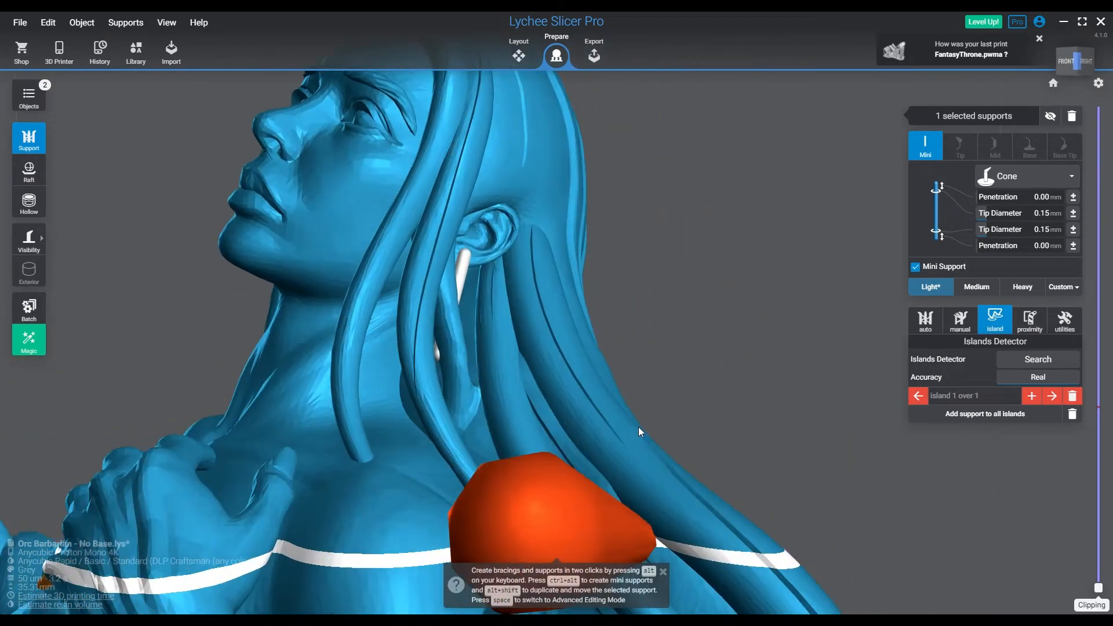
pyautogui.hotkey('ctrl', 'z')
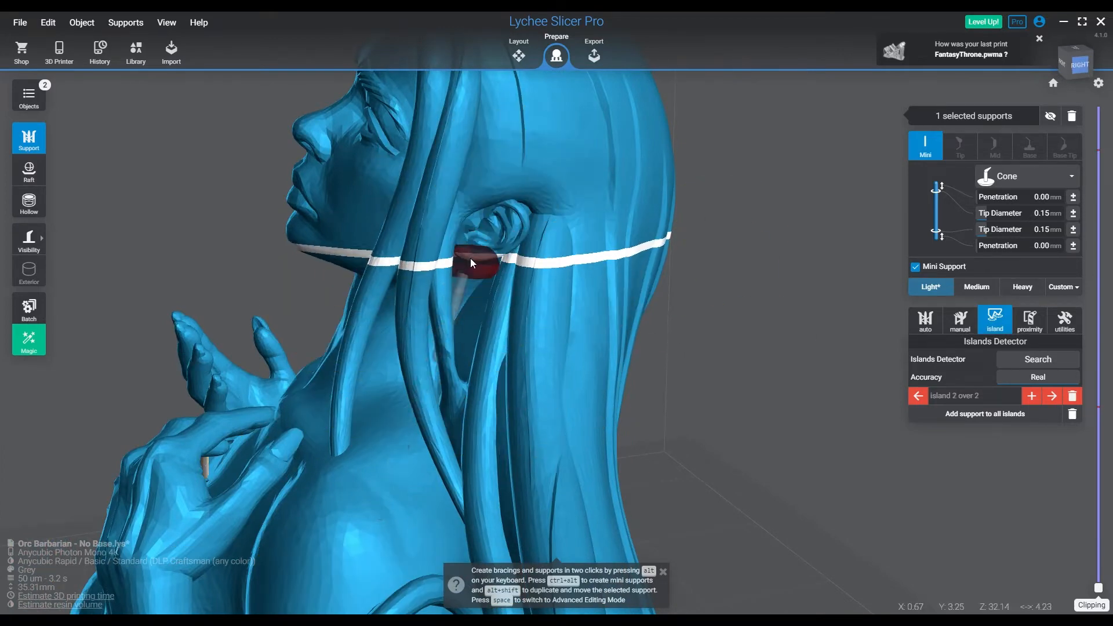
# Try a mini support on the earlobe island from a low side view, inspect it from the front, and delete it
pyautogui.scroll(2, 470, 256)
pyautogui.scroll(3, 472, 264)
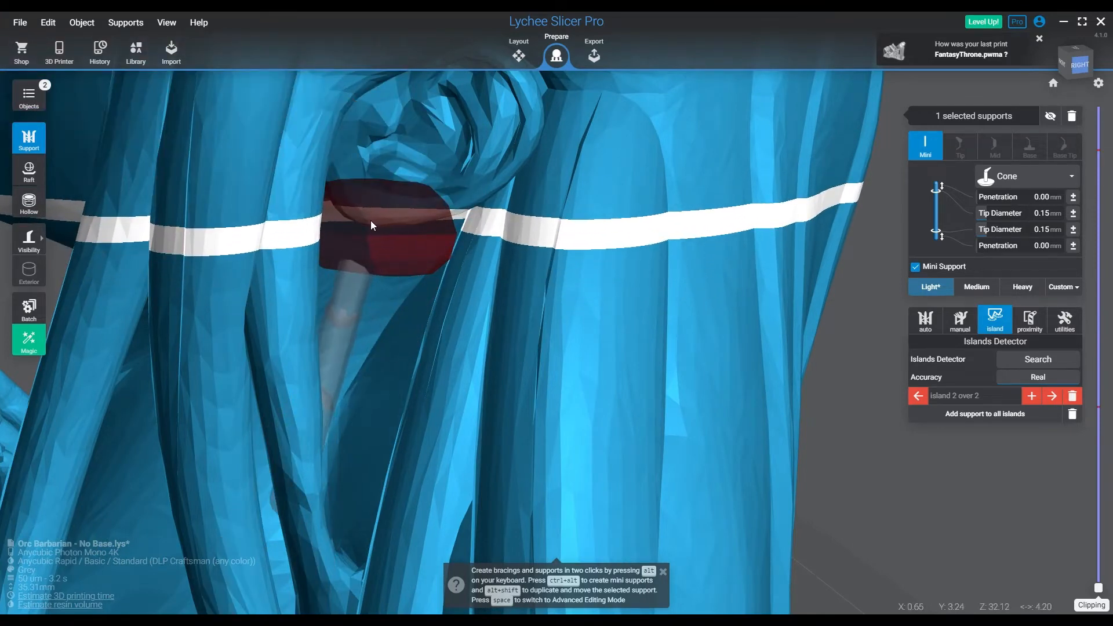
pyautogui.moveTo(371, 208); pyautogui.dragTo(318, 311, button='right')
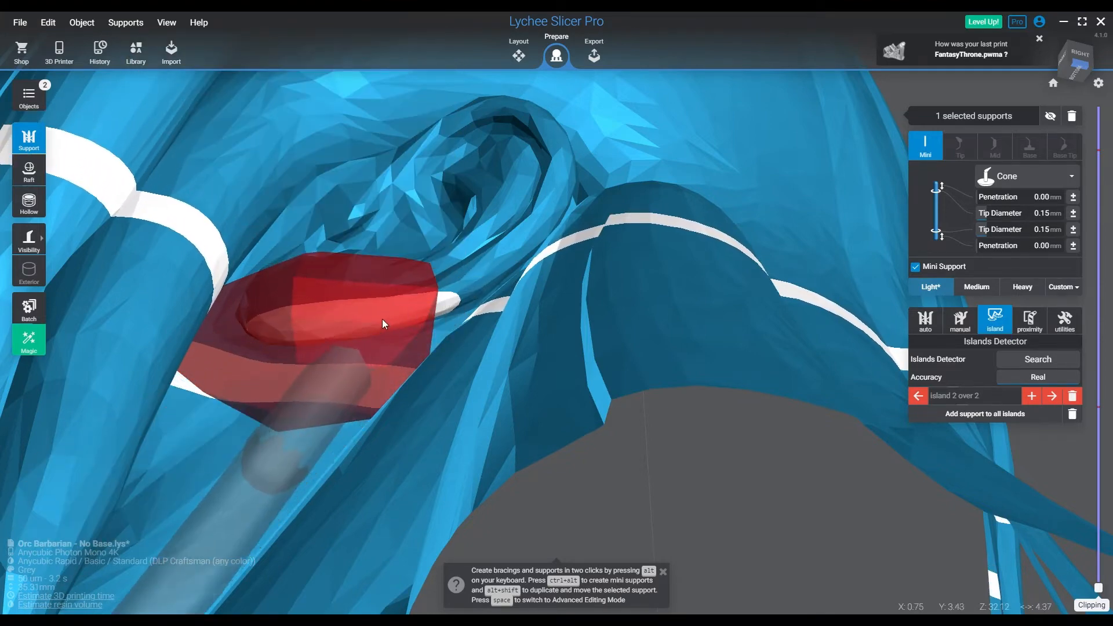
pyautogui.click(344, 318)
pyautogui.scroll(-4, 342, 397)
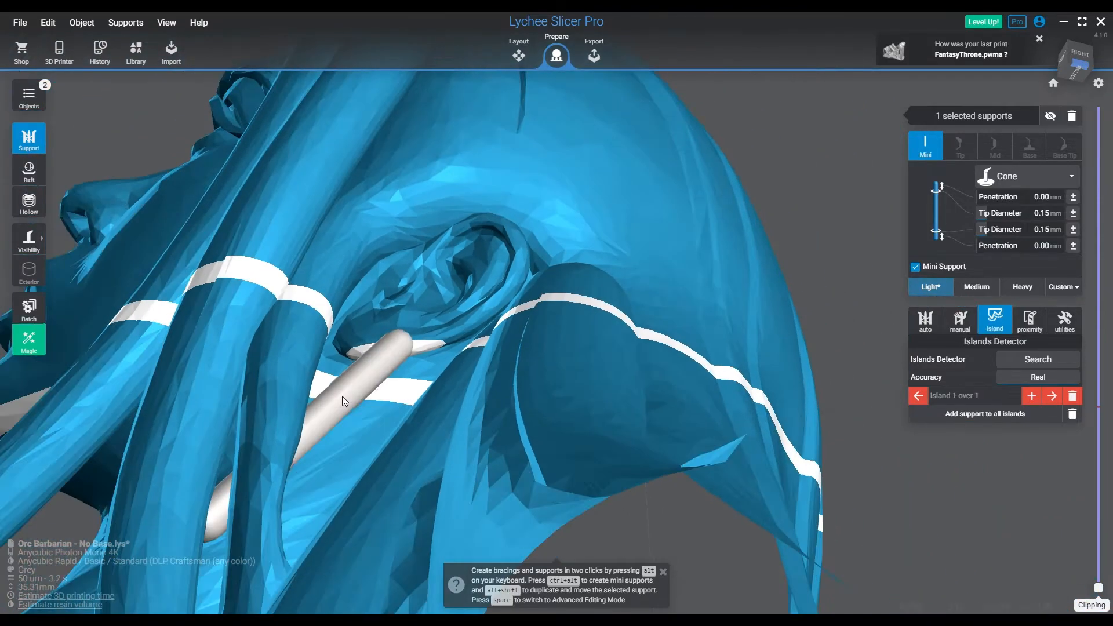
pyautogui.moveTo(342, 396); pyautogui.dragTo(686, 424, button='right')
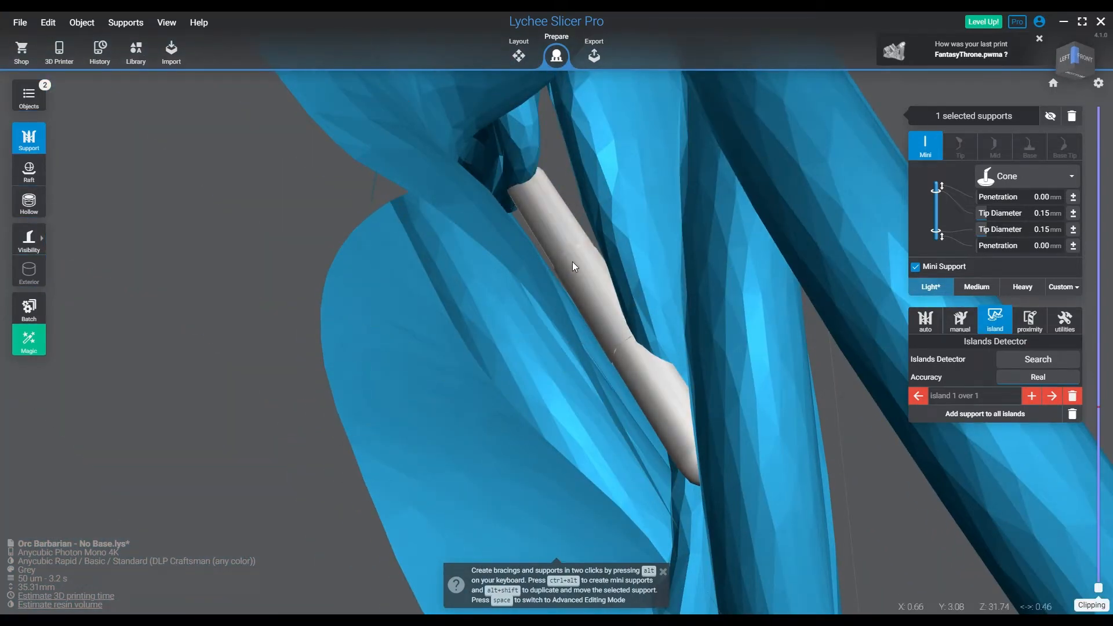
pyautogui.press('Delete')
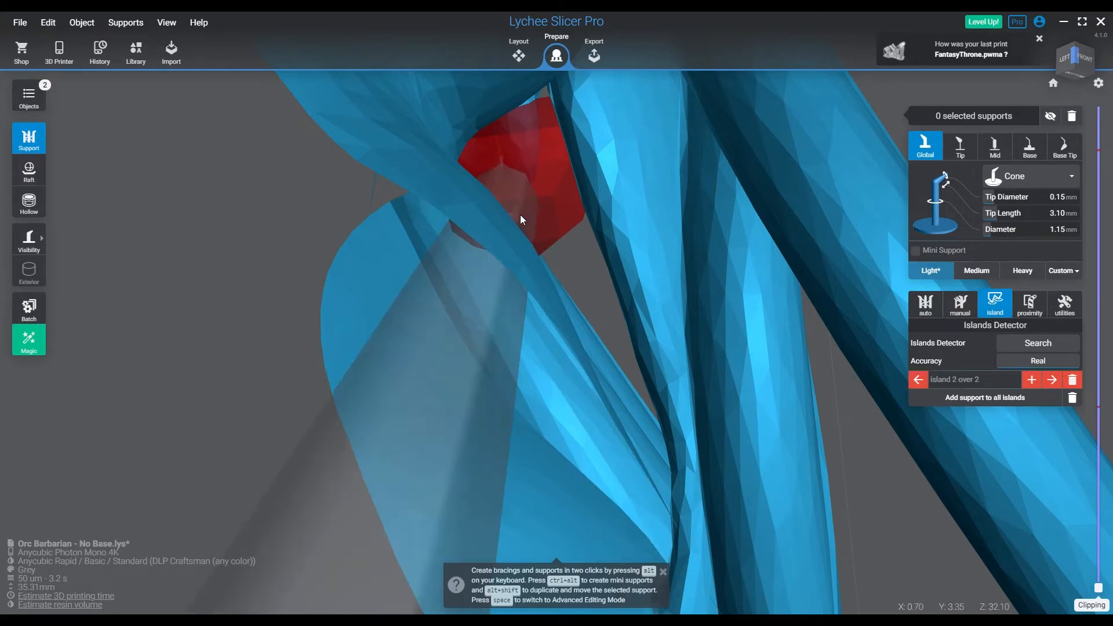
# Add a mini support to the earlobe island from the front side and check how it runs past the neck
pyautogui.click(510, 241)
pyautogui.moveTo(652, 309); pyautogui.dragTo(495, 339, button='right')
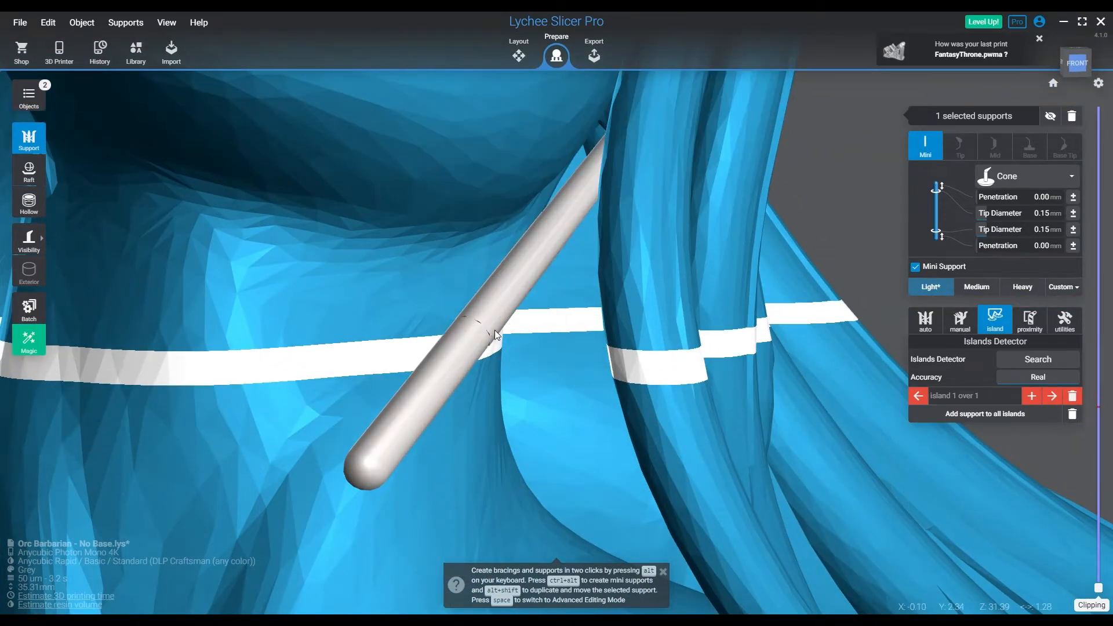
# Replace the mini support passing the neck with a shorter one from the adjacent hair strand to the earlobe island
pyautogui.press('Delete')
pyautogui.moveTo(707, 342); pyautogui.dragTo(326, 169, button='right')
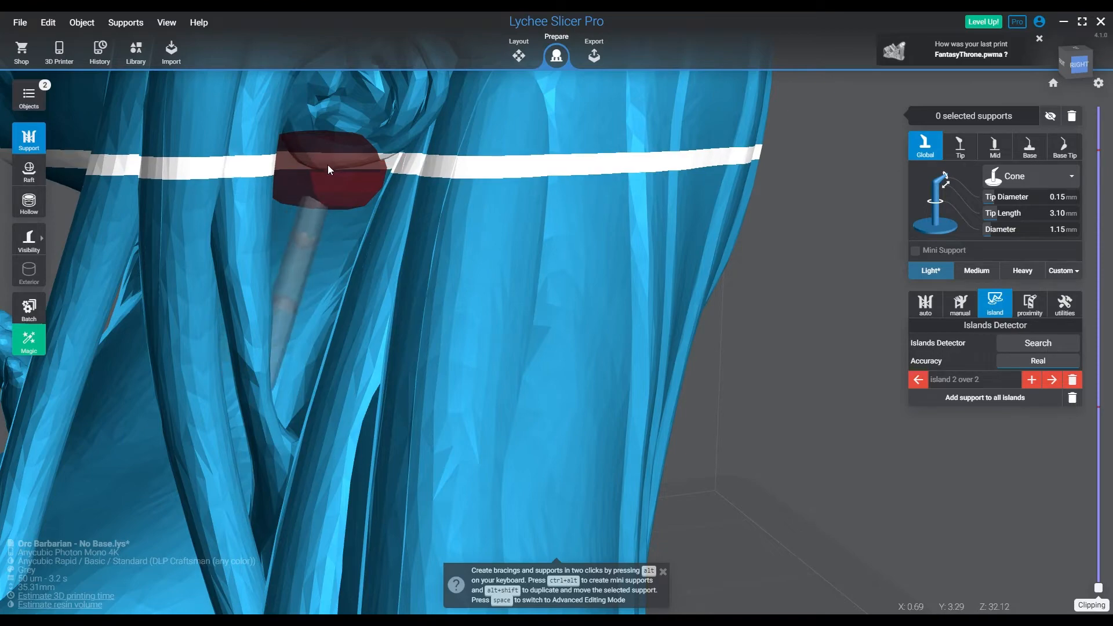
pyautogui.scroll(5, 328, 170)
pyautogui.moveTo(260, 184); pyautogui.dragTo(496, 343, button='right')
pyautogui.keyDown('ctrl'); pyautogui.keyDown('alt'); pyautogui.click(388, 256); pyautogui.keyUp('alt'); pyautogui.keyUp('ctrl')
pyautogui.scroll(-3, 500, 343)
pyautogui.scroll(-2, 501, 343)
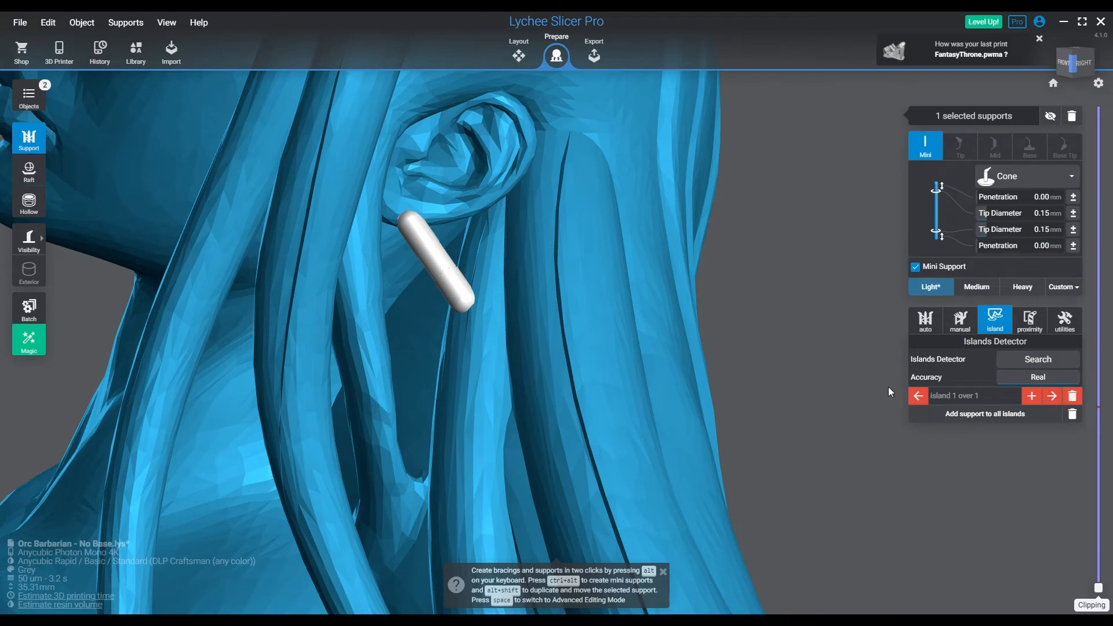
pyautogui.moveTo(461, 403); pyautogui.dragTo(662, 417, button='right')
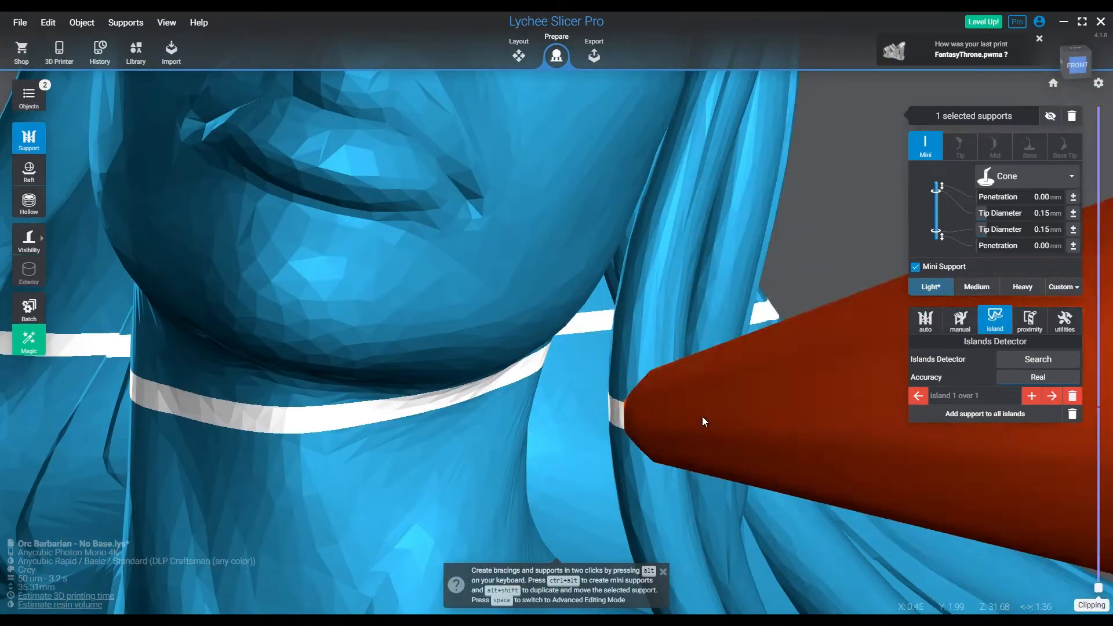
# Go to the next island and add light supports to it and along the flared lower edge at the model's back
pyautogui.click(1057, 398)
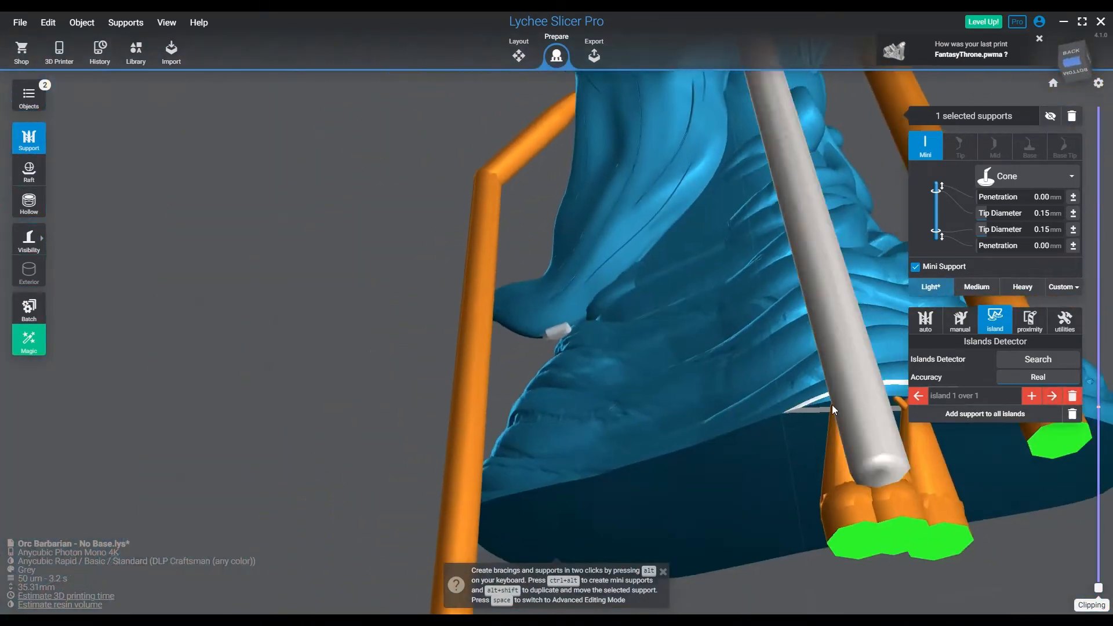
pyautogui.click(557, 329)
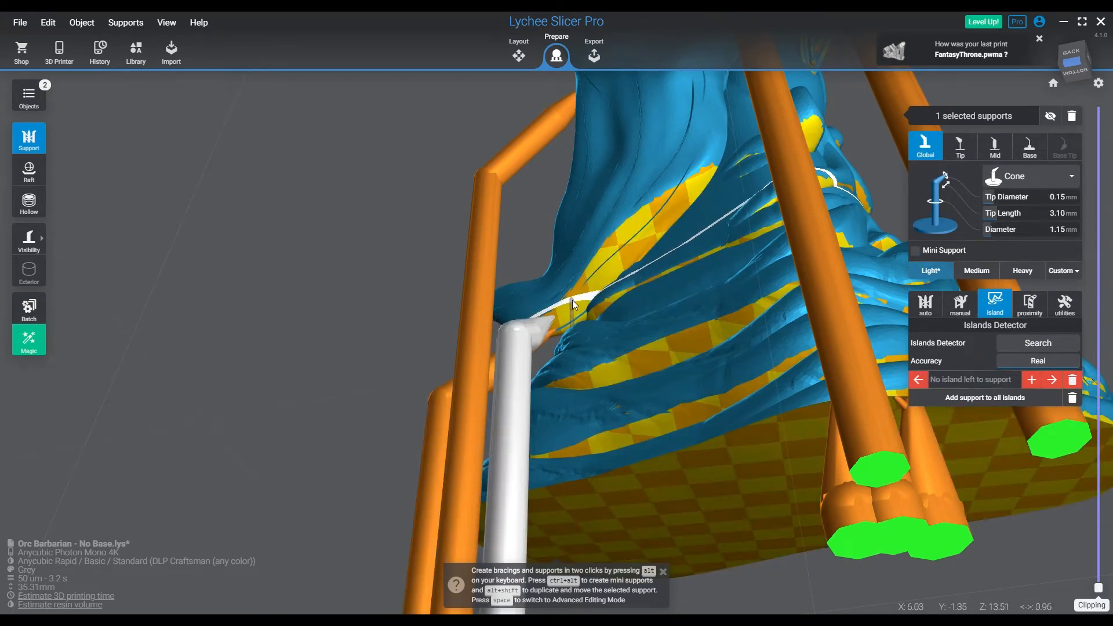
pyautogui.moveTo(572, 297); pyautogui.dragTo(732, 246)
pyautogui.moveTo(733, 245); pyautogui.dragTo(720, 296, button='right')
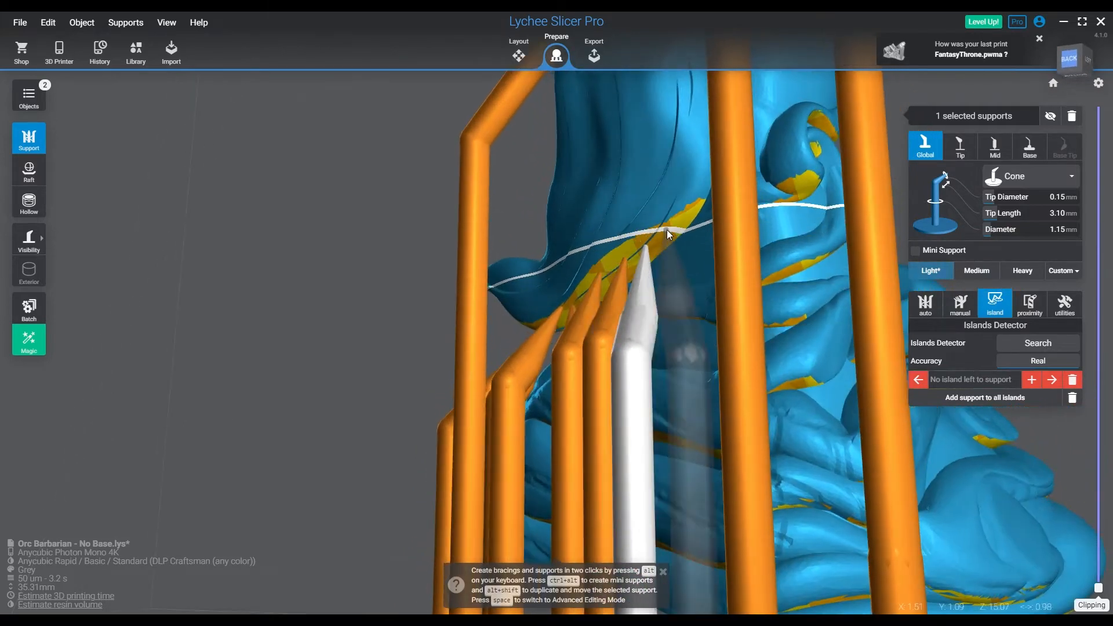
pyautogui.click(667, 230)
# Add light supports under the small curl beside the flared edge and along the neighbouring curled folds around the side
pyautogui.click(805, 183)
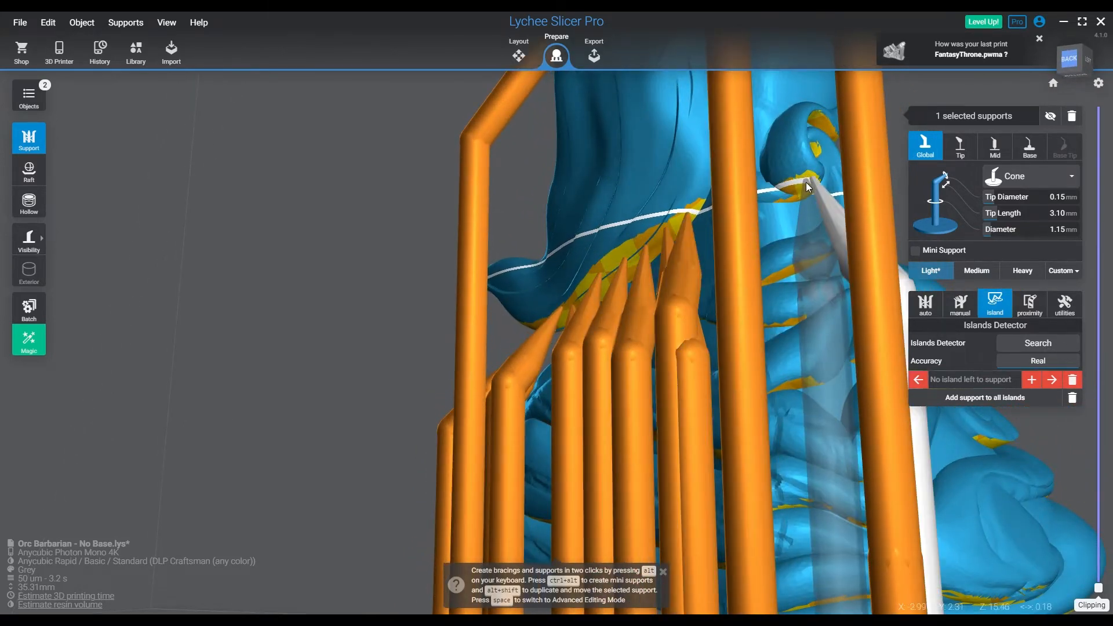
pyautogui.click(788, 196)
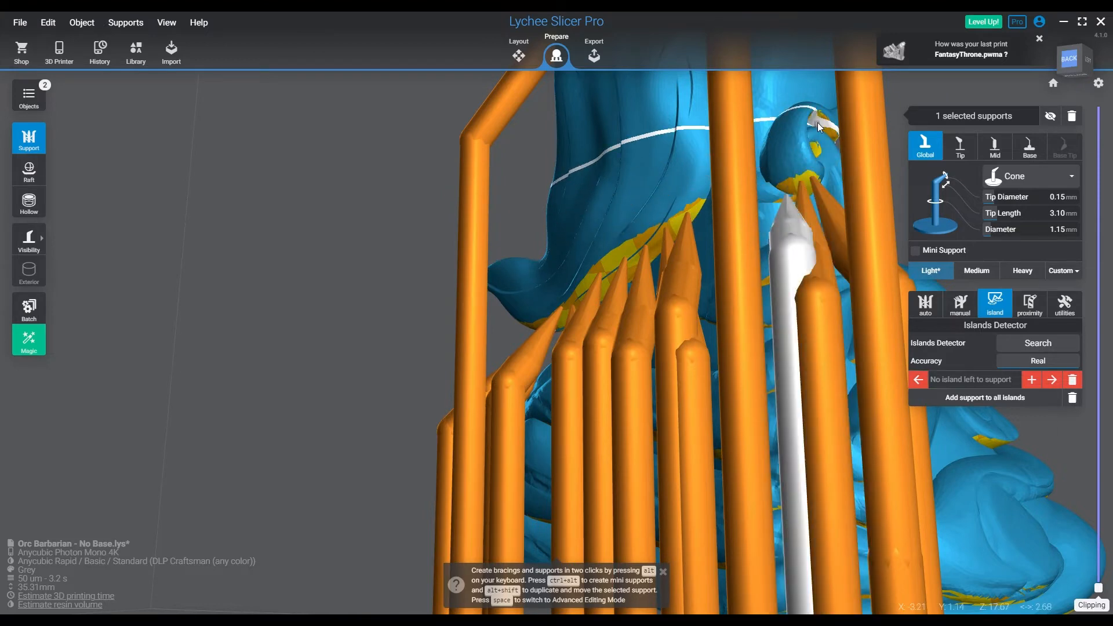
pyautogui.moveTo(850, 190); pyautogui.dragTo(691, 282, button='right')
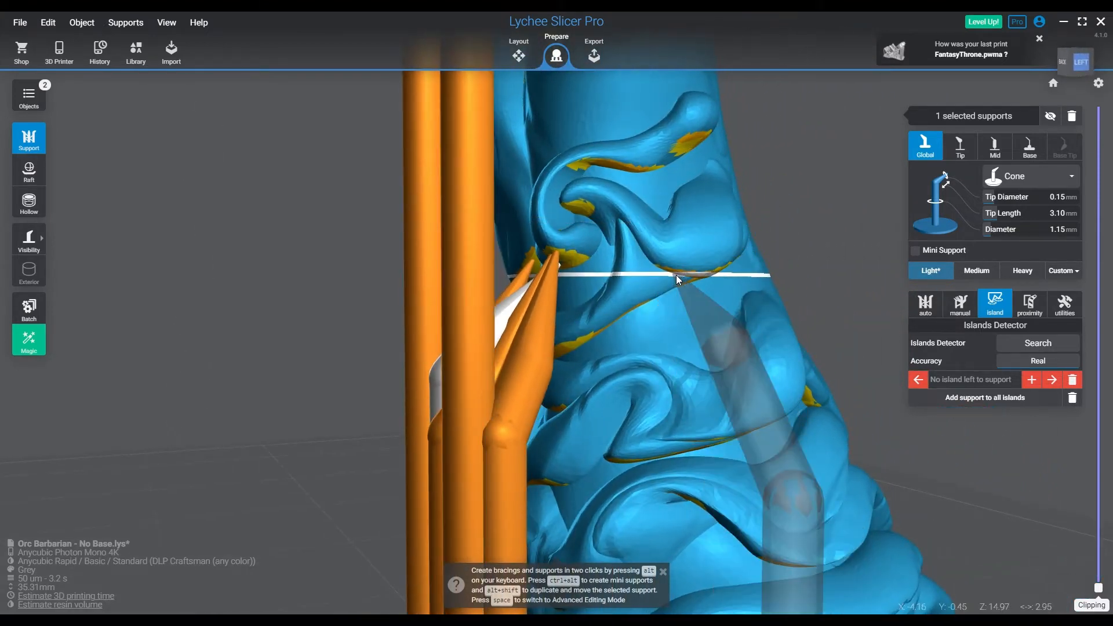
pyautogui.click(676, 275)
pyautogui.click(642, 290)
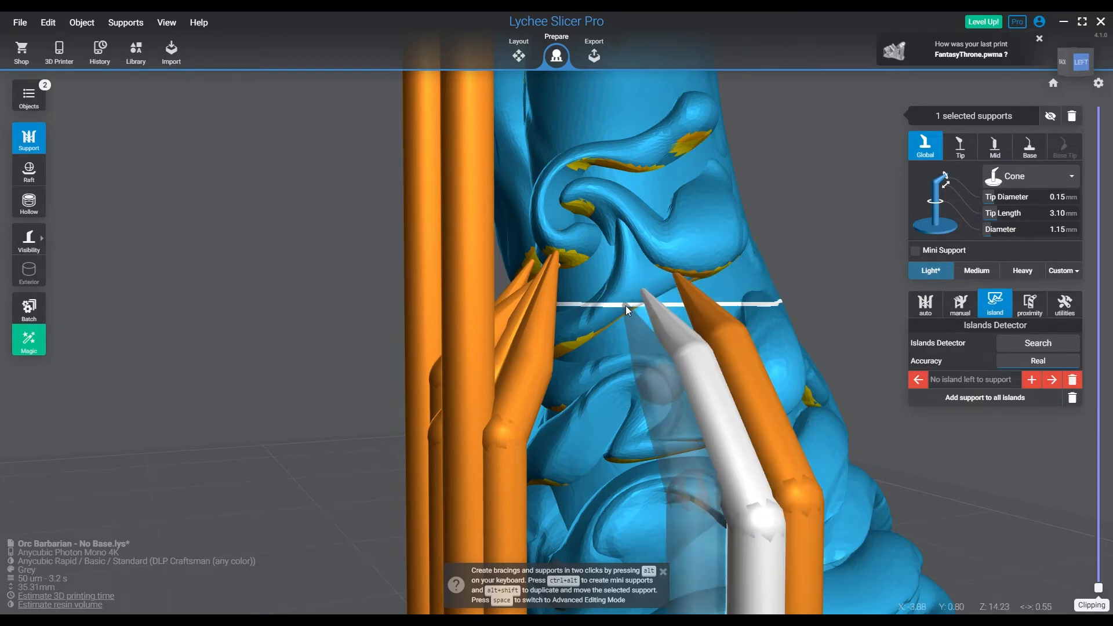
pyautogui.click(625, 305)
# Add a light support and three mini supports beneath the overhanging curl, anchoring the mini supports on the fold below
pyautogui.moveTo(586, 328); pyautogui.dragTo(493, 373, button='right')
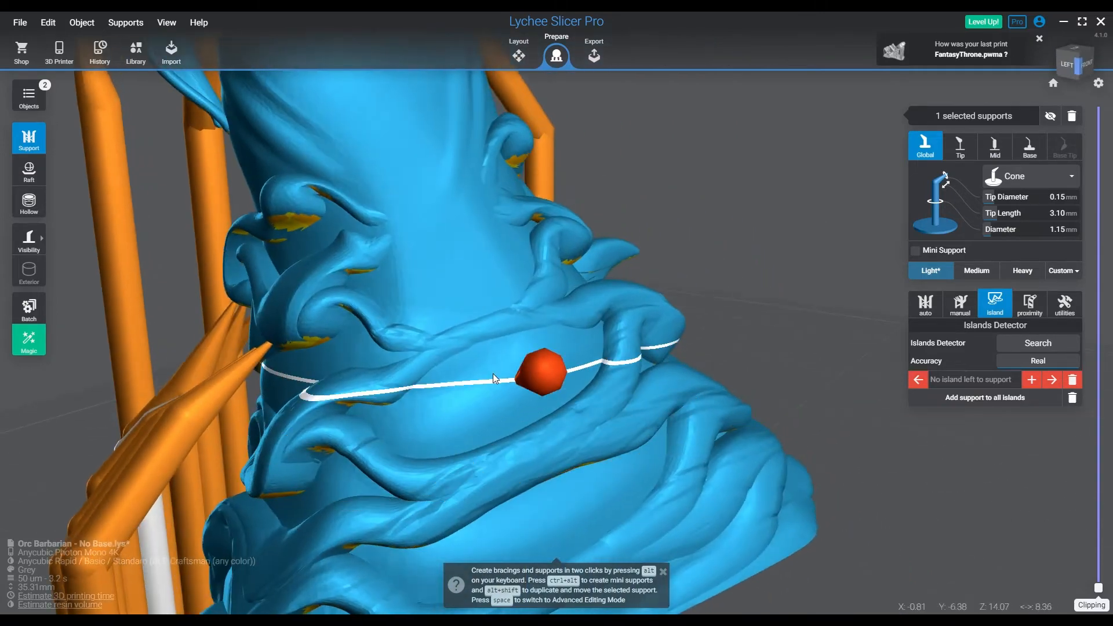
pyautogui.click(285, 344)
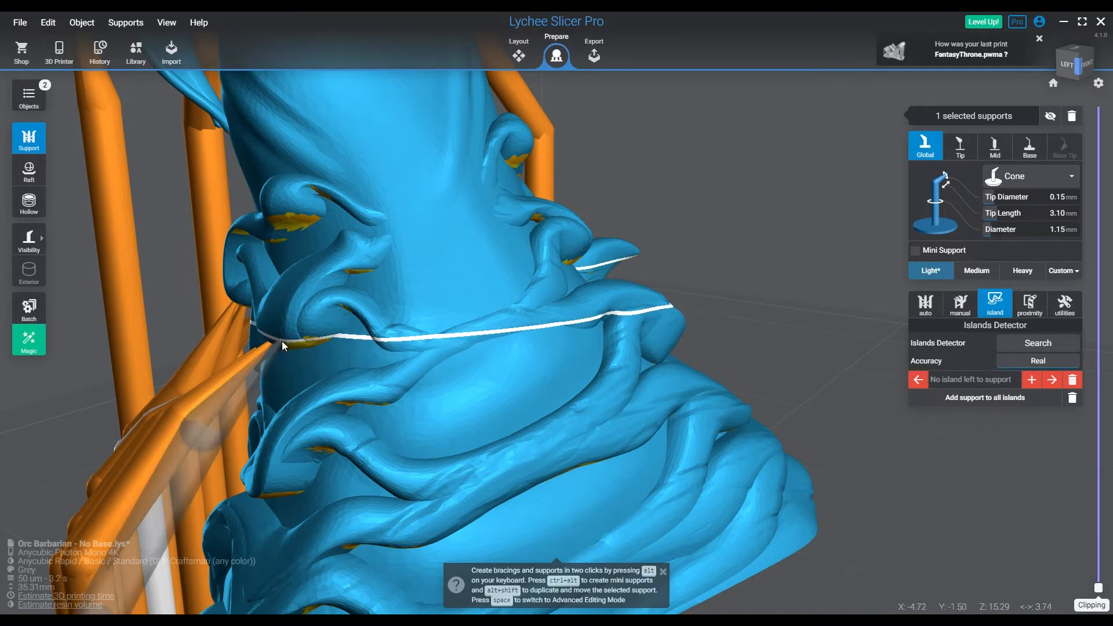
pyautogui.click(292, 341)
pyautogui.click(301, 336)
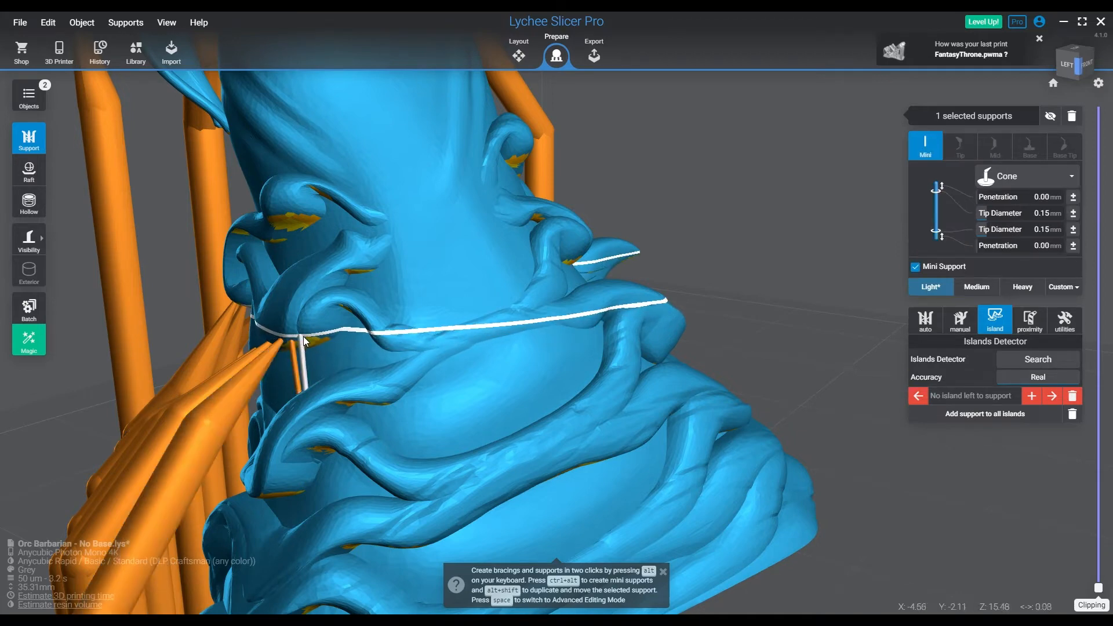
pyautogui.click(309, 337)
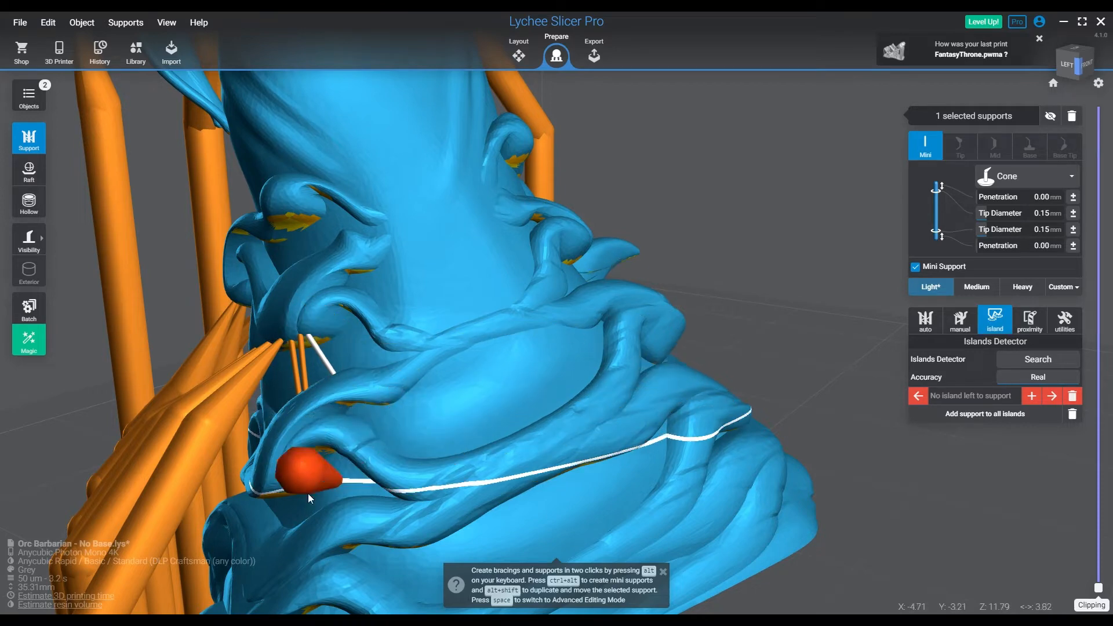
# Using the Medium preset and a tips-only support view, space supports along the first half of the base's underside rim
pyautogui.moveTo(308, 492); pyautogui.dragTo(258, 317, button='right')
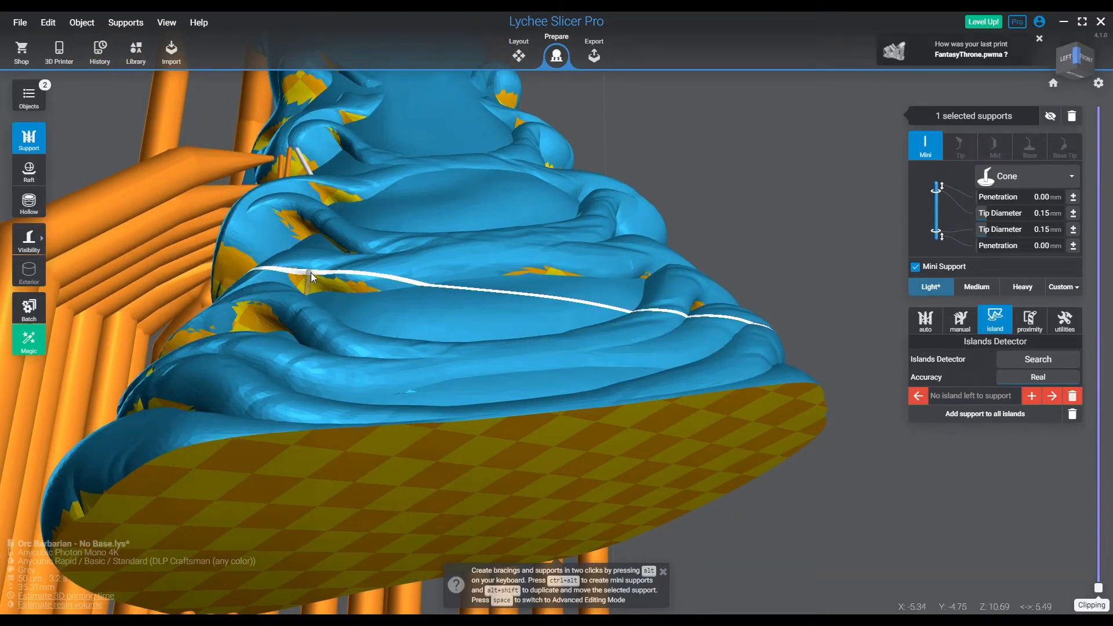
pyautogui.moveTo(505, 284); pyautogui.dragTo(517, 252, button='right')
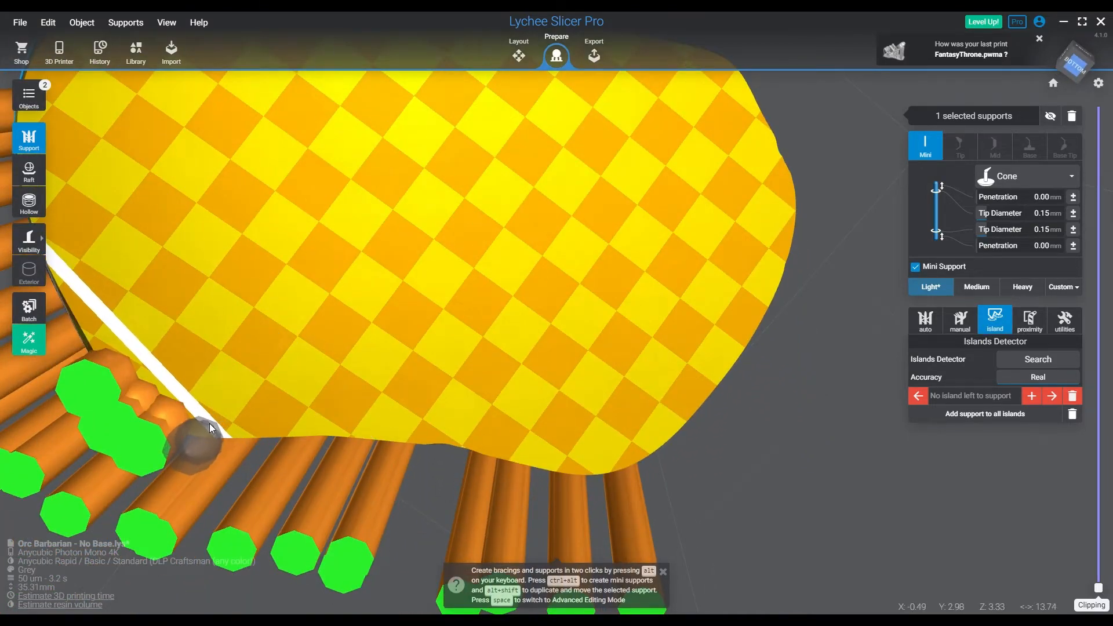
pyautogui.click(780, 418)
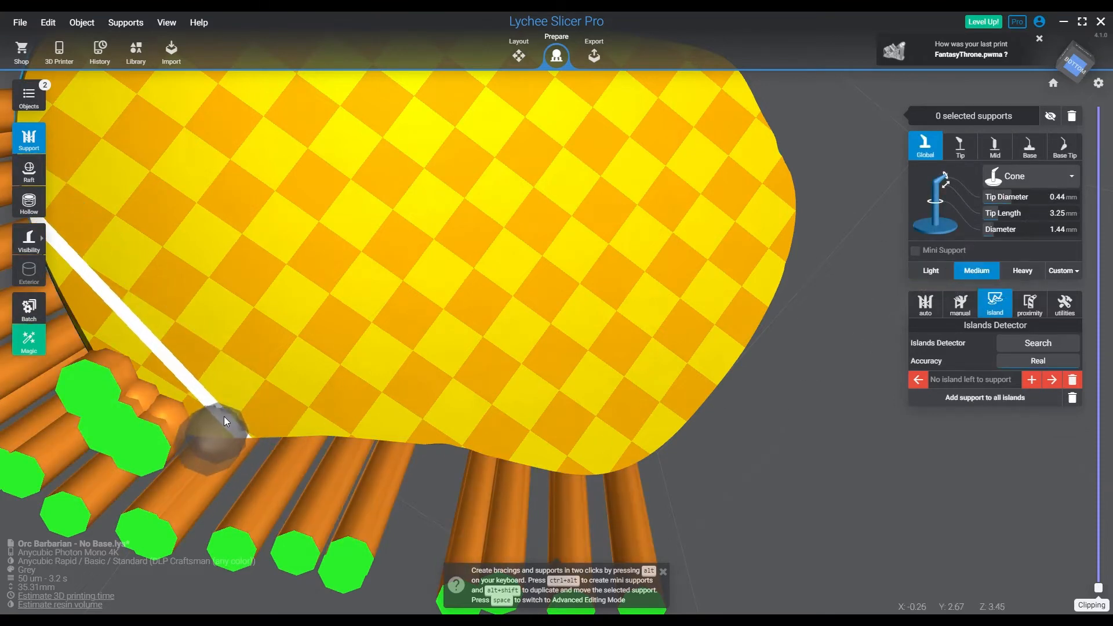
pyautogui.press('v')
pyautogui.click(272, 418)
pyautogui.click(373, 418)
pyautogui.click(465, 423)
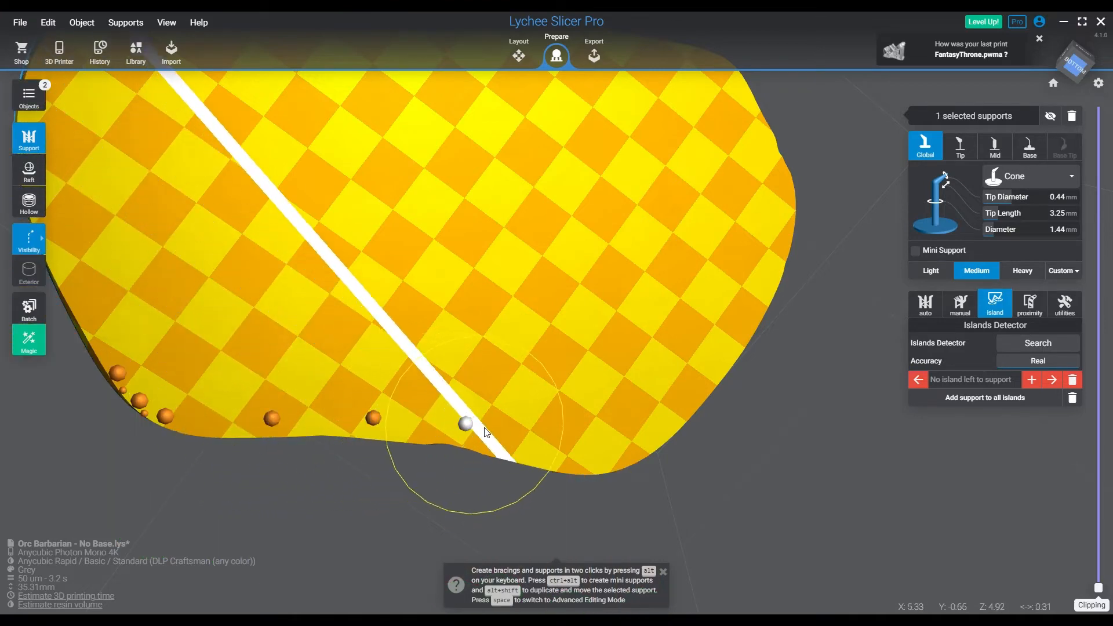
pyautogui.click(553, 439)
pyautogui.click(636, 413)
pyautogui.click(698, 355)
pyautogui.click(748, 288)
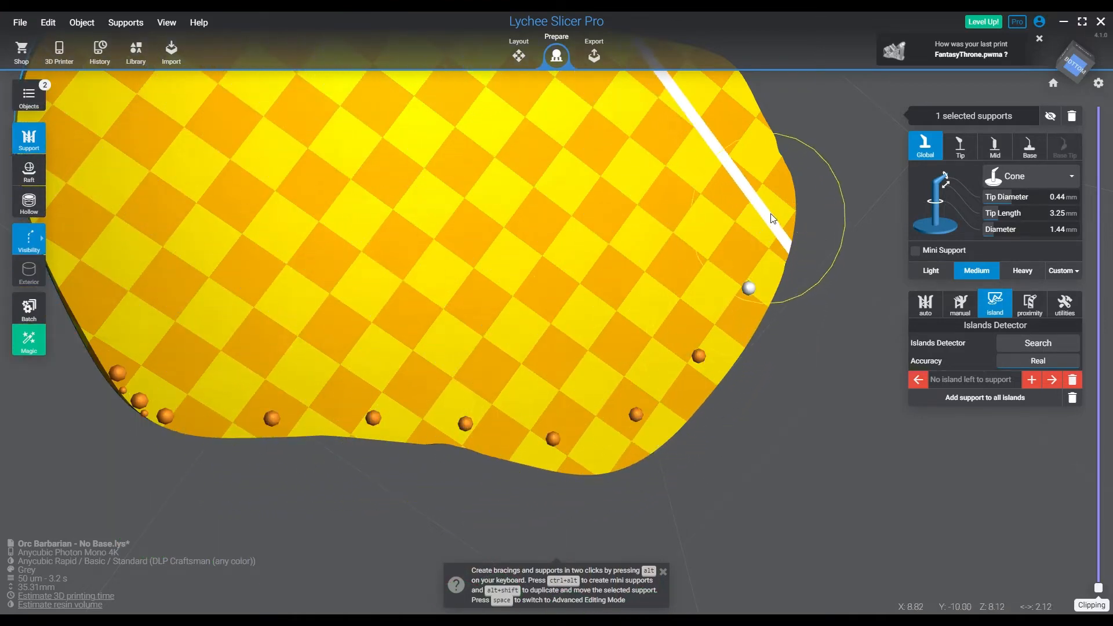
pyautogui.click(769, 202)
pyautogui.press('v')
# Continue the medium supports around the unsupported rim of the base's underside until they form a complete ring
pyautogui.moveTo(696, 169); pyautogui.dragTo(727, 339, button='middle')
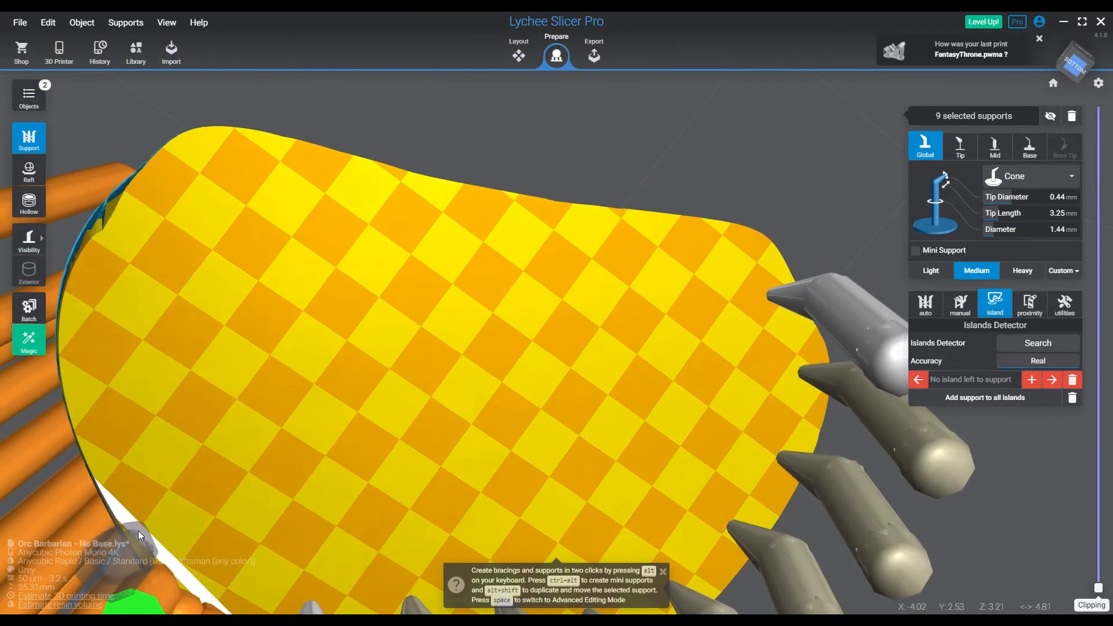
pyautogui.press('v')
pyautogui.click(120, 480)
pyautogui.click(81, 385)
pyautogui.click(93, 280)
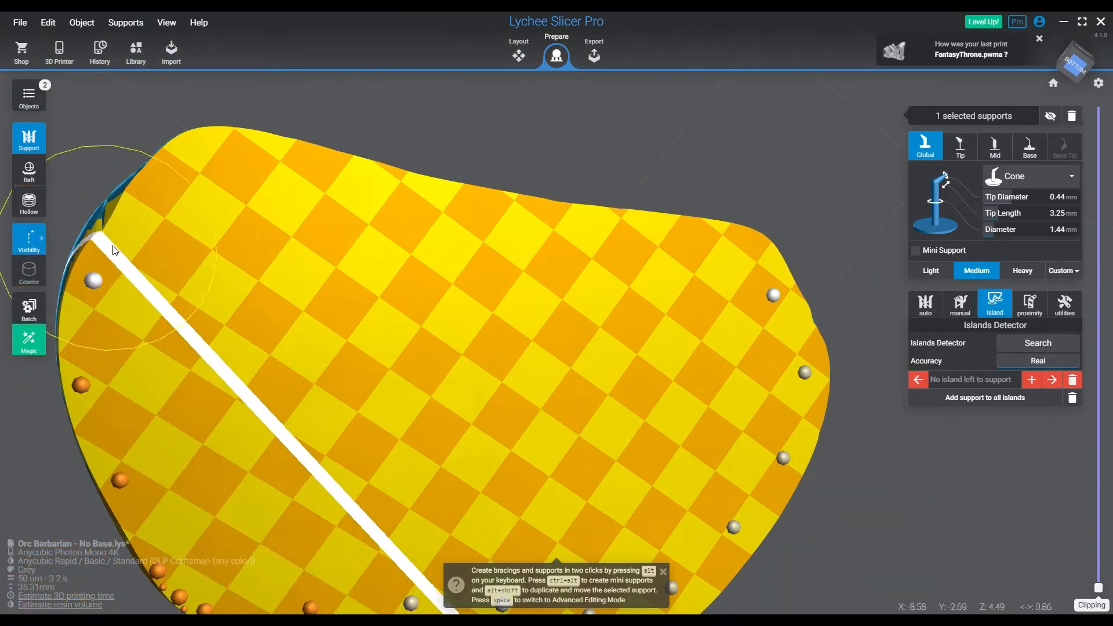
pyautogui.click(156, 198)
pyautogui.click(244, 143)
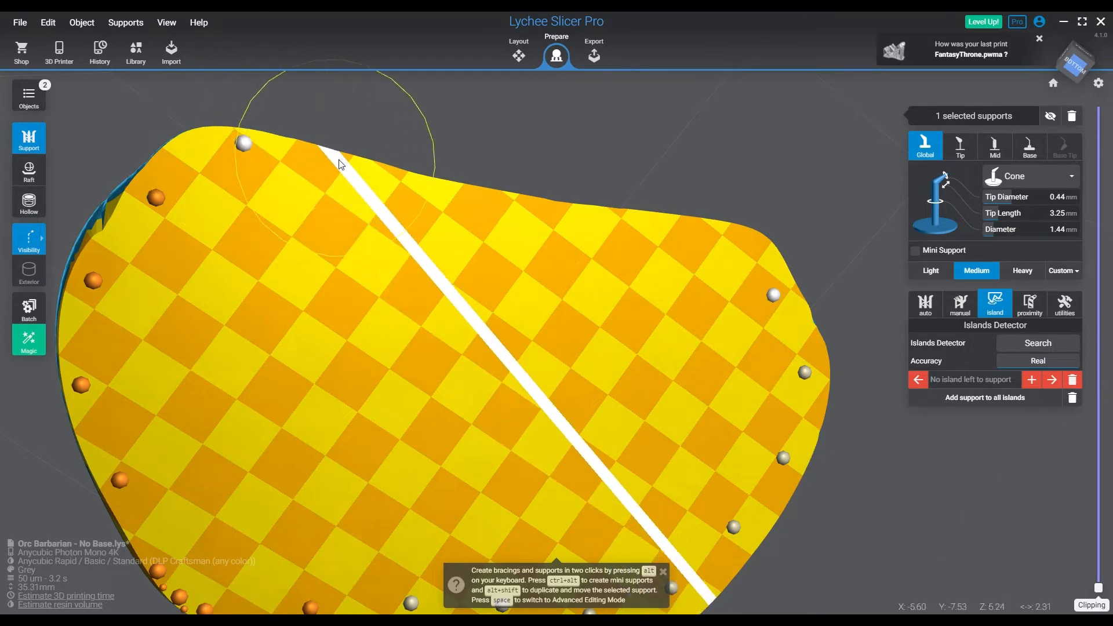
pyautogui.click(347, 165)
pyautogui.click(445, 194)
pyautogui.click(541, 212)
pyautogui.click(629, 226)
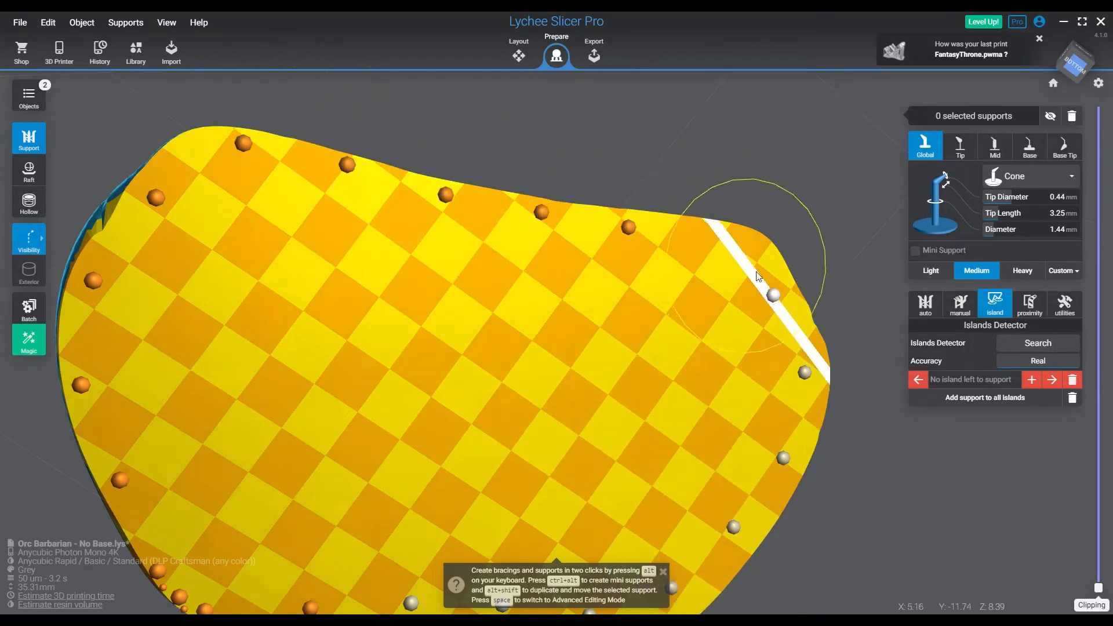
pyautogui.press('v')
pyautogui.click(746, 253)
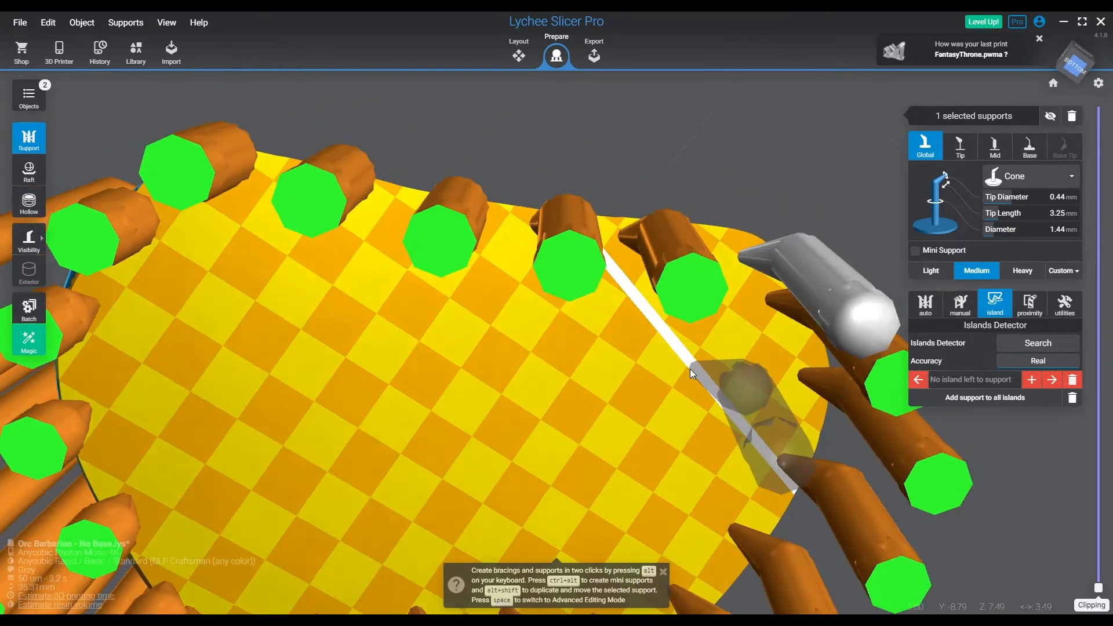
# Switch to the Light support preset and set its tip diameter to 0.15 mm
pyautogui.moveTo(690, 369); pyautogui.dragTo(665, 296, button='right')
pyautogui.moveTo(643, 365); pyautogui.dragTo(459, 318, button='right')
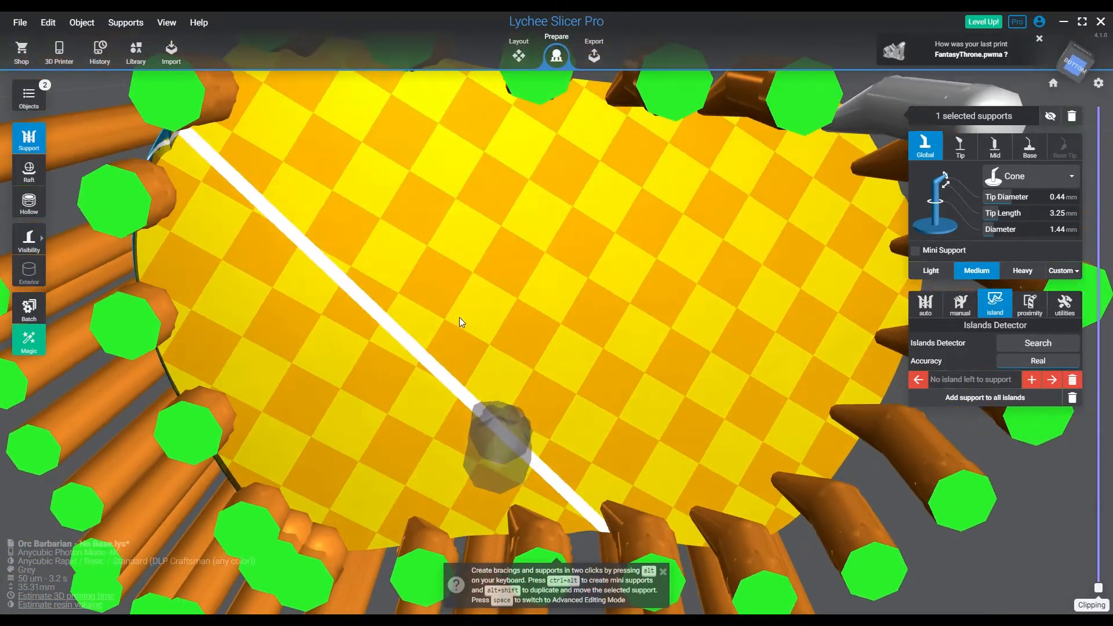
pyautogui.press('Delete')
pyautogui.click(931, 269)
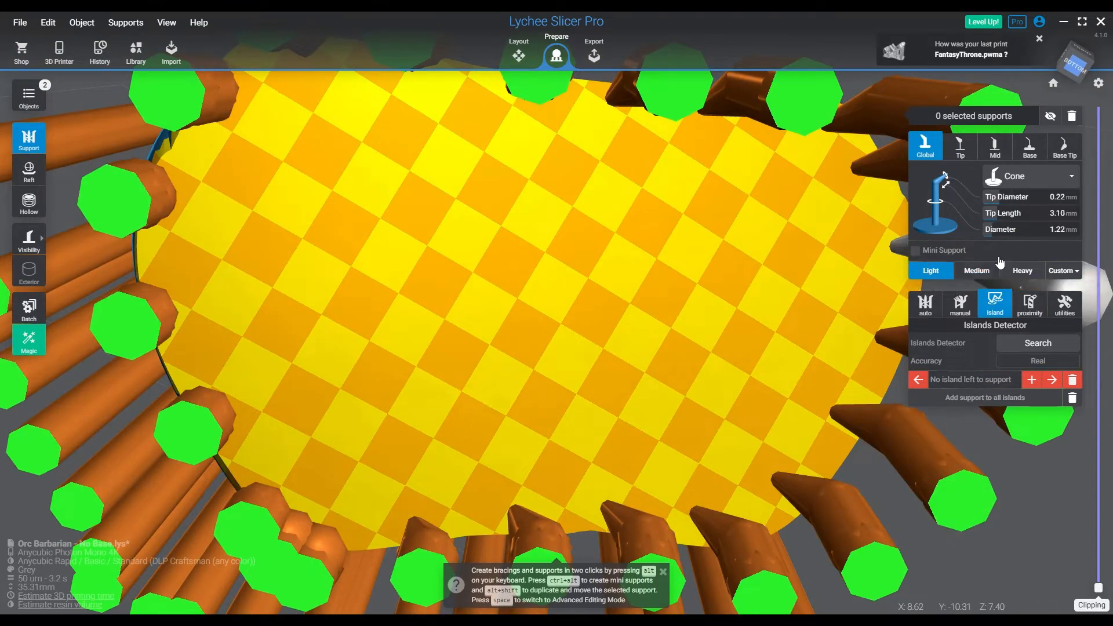
pyautogui.click(1081, 200)
pyautogui.write('.15')
pyautogui.press('Return')
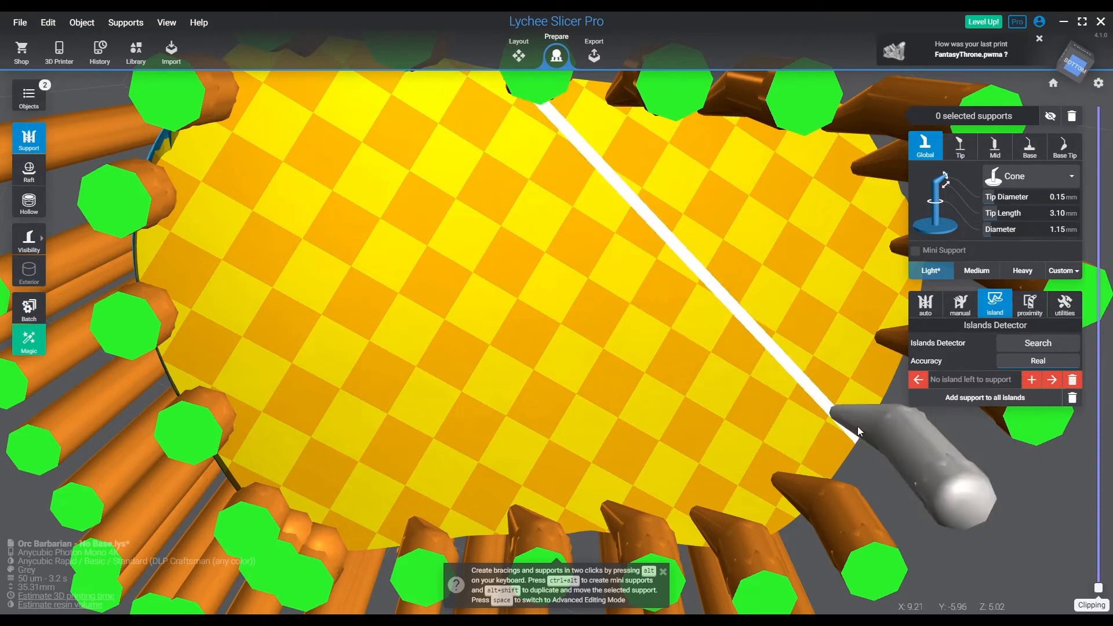
# Switch to the Heavy preset and add four heavy supports spread across the middle of the base's underside
pyautogui.click(1023, 272)
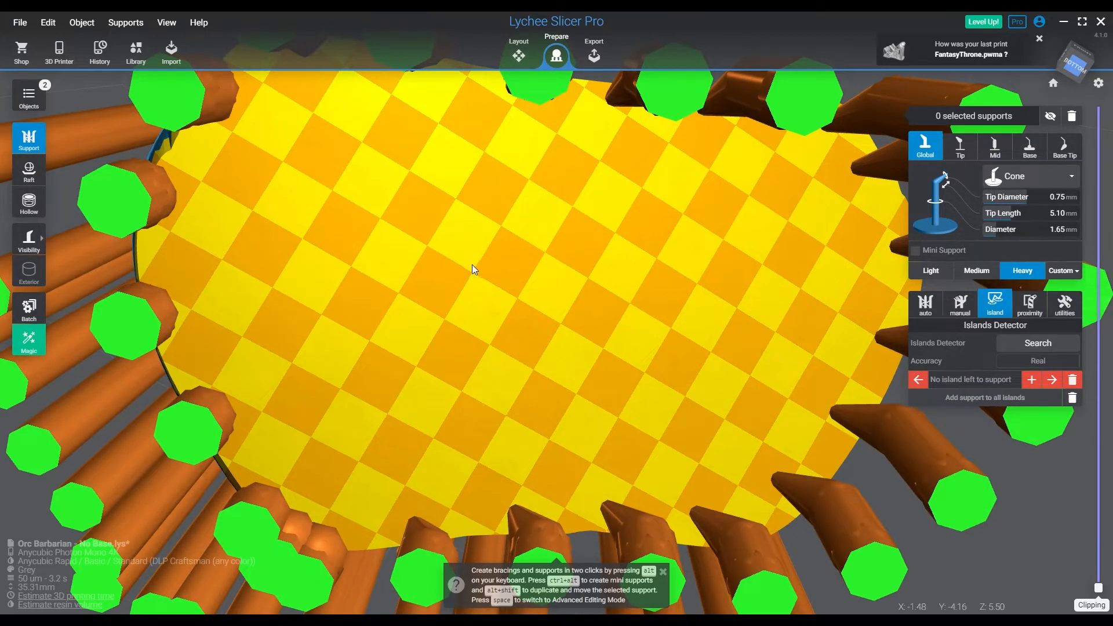
pyautogui.moveTo(472, 264)
pyautogui.mouseDown(button='right')
pyautogui.moveTo(455, 302)
pyautogui.moveTo(463, 285)
pyautogui.moveTo(437, 276)
pyautogui.moveTo(448, 287)
pyautogui.moveTo(480, 259)
pyautogui.mouseUp(button='right')
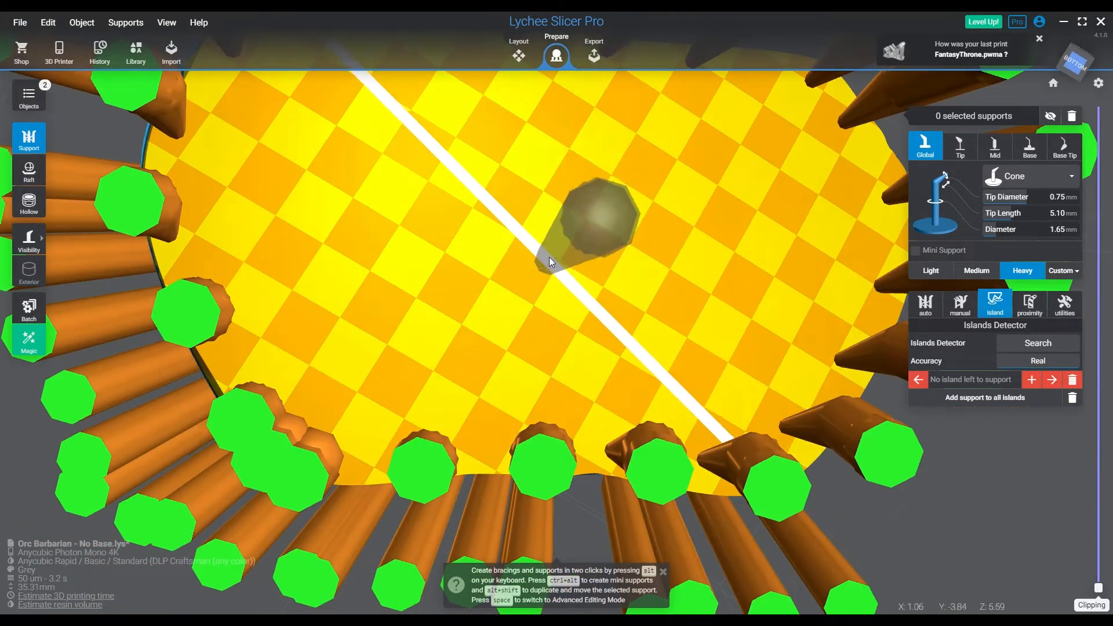
pyautogui.click(538, 209)
pyautogui.click(337, 200)
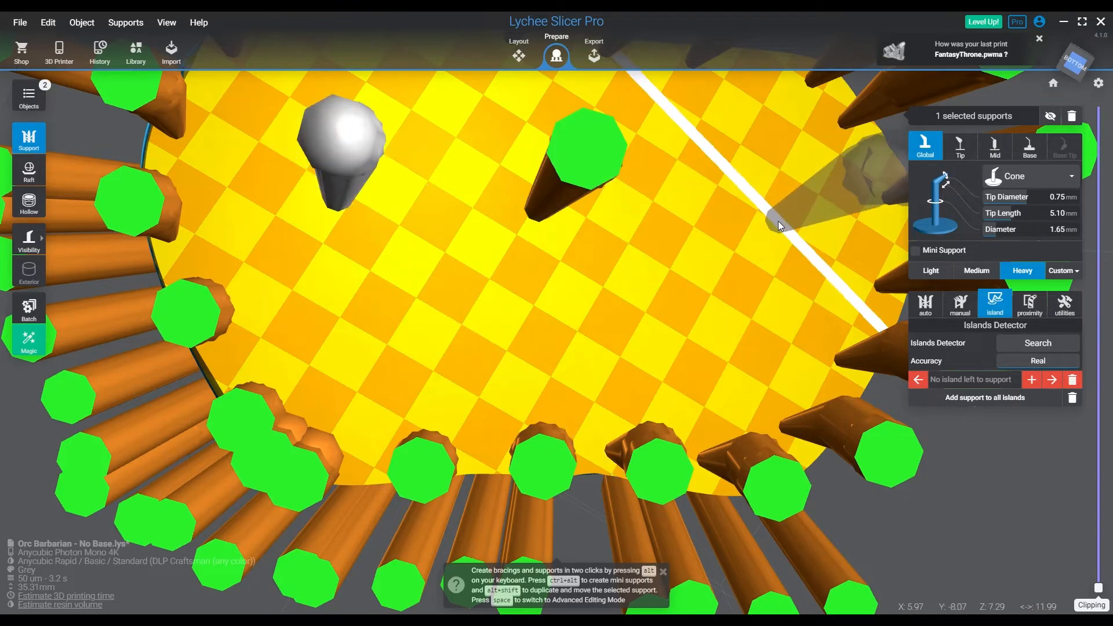
pyautogui.click(778, 221)
pyautogui.moveTo(750, 223); pyautogui.dragTo(683, 295, button='right')
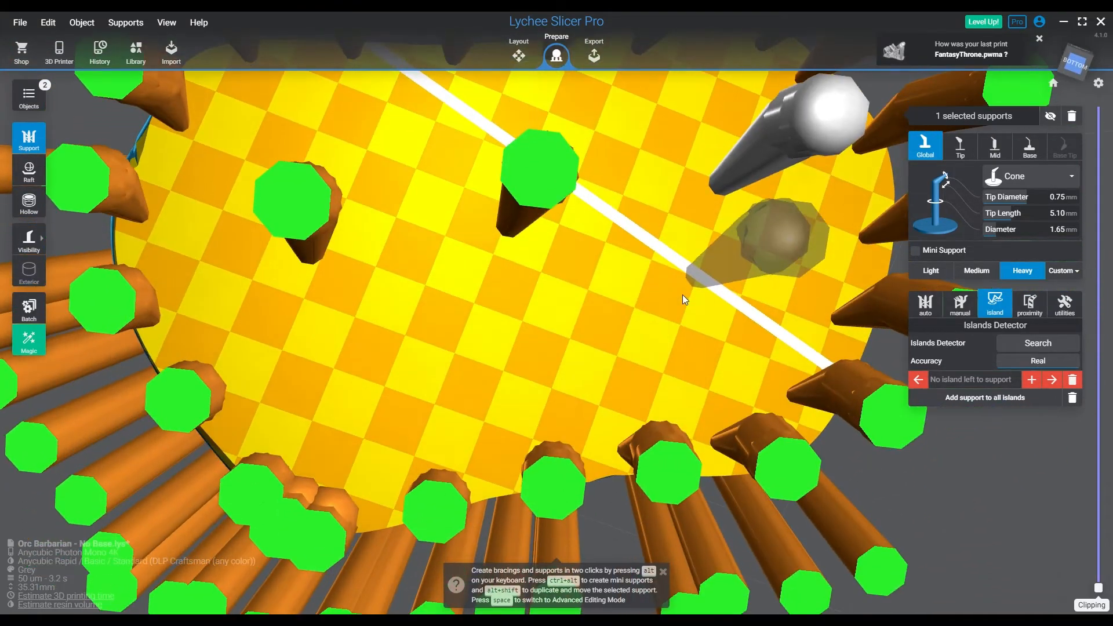
pyautogui.click(540, 370)
pyautogui.moveTo(540, 370); pyautogui.dragTo(939, 310, button='right')
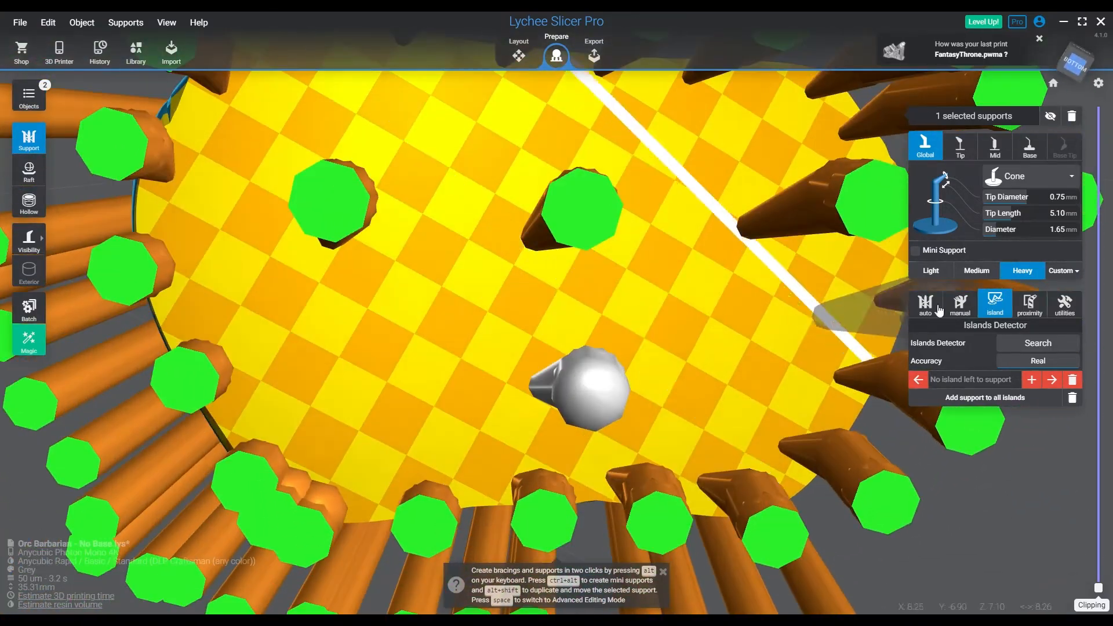
# Check the Light preset's dimensions and those of the central heavy support under the base
pyautogui.click(1034, 440)
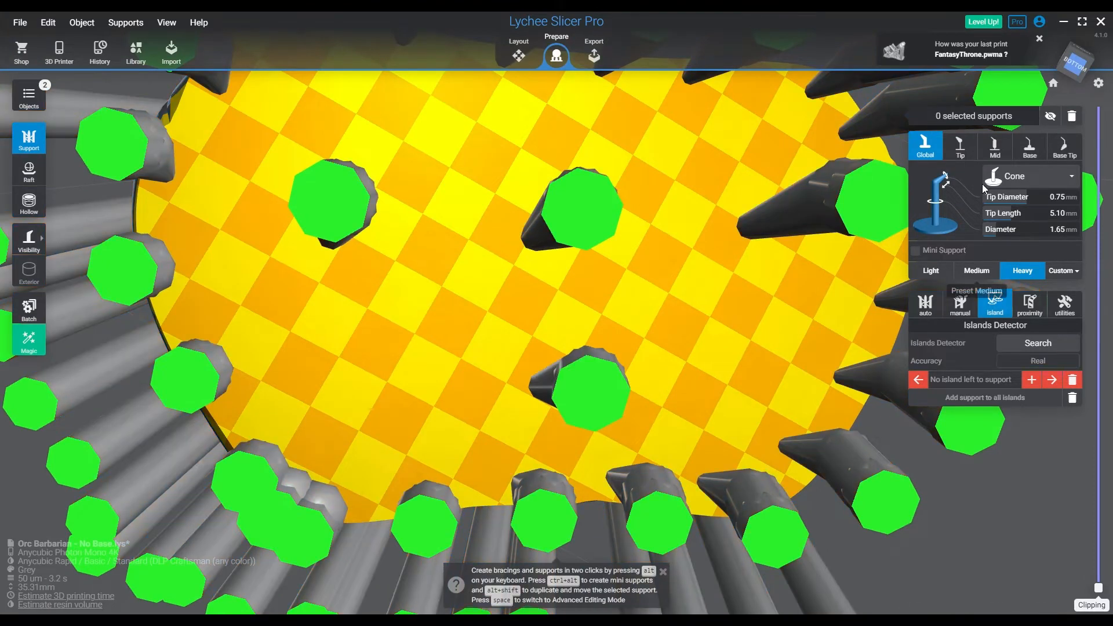
pyautogui.click(935, 272)
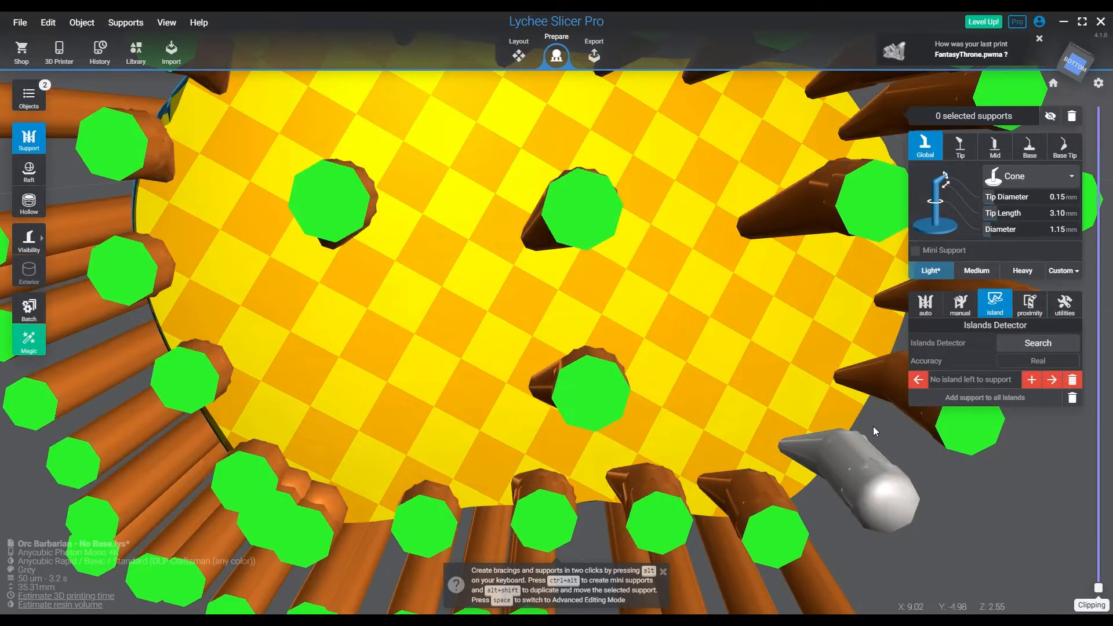
pyautogui.moveTo(748, 278); pyautogui.dragTo(715, 277)
pyautogui.click(514, 215)
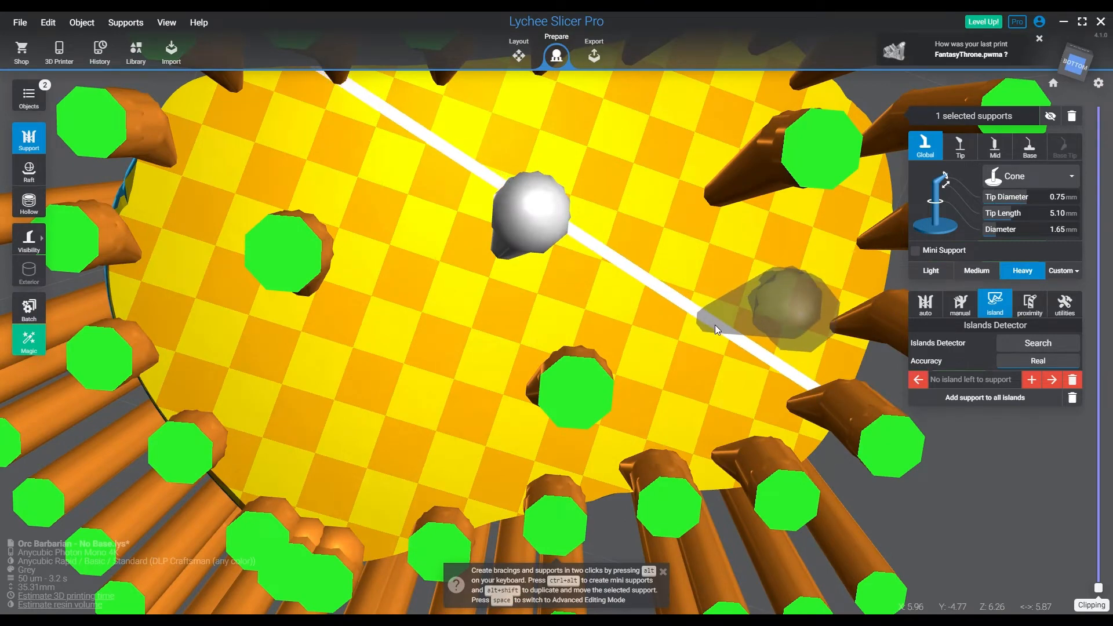
# Compare the dimensions of a medium rim support with those of a heavy support in the middle of the base's underside
pyautogui.click(760, 479)
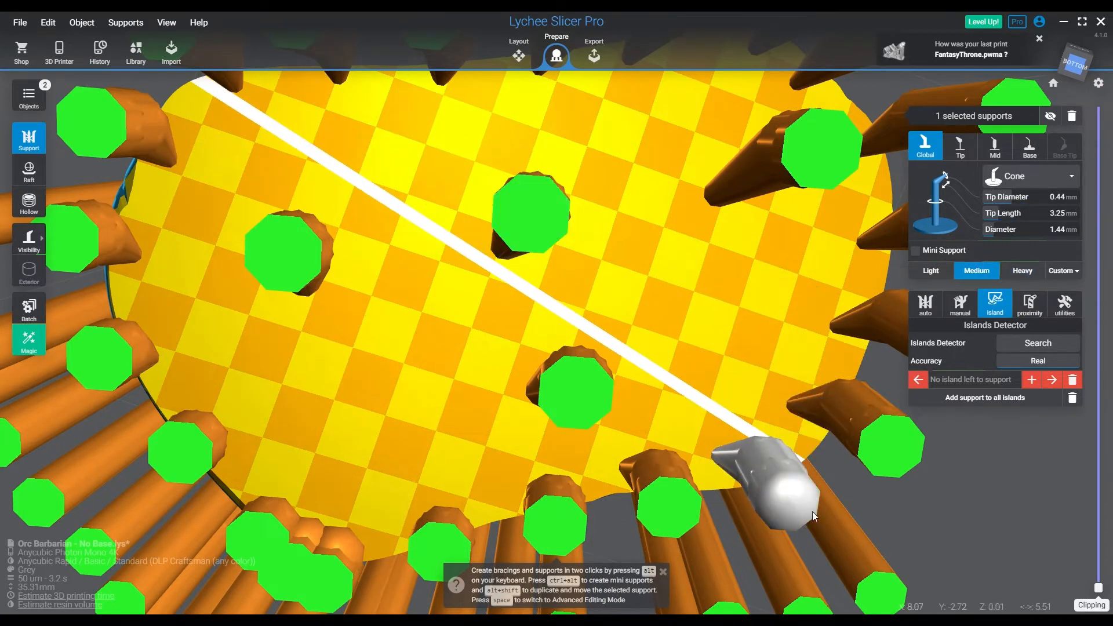
pyautogui.click(574, 380)
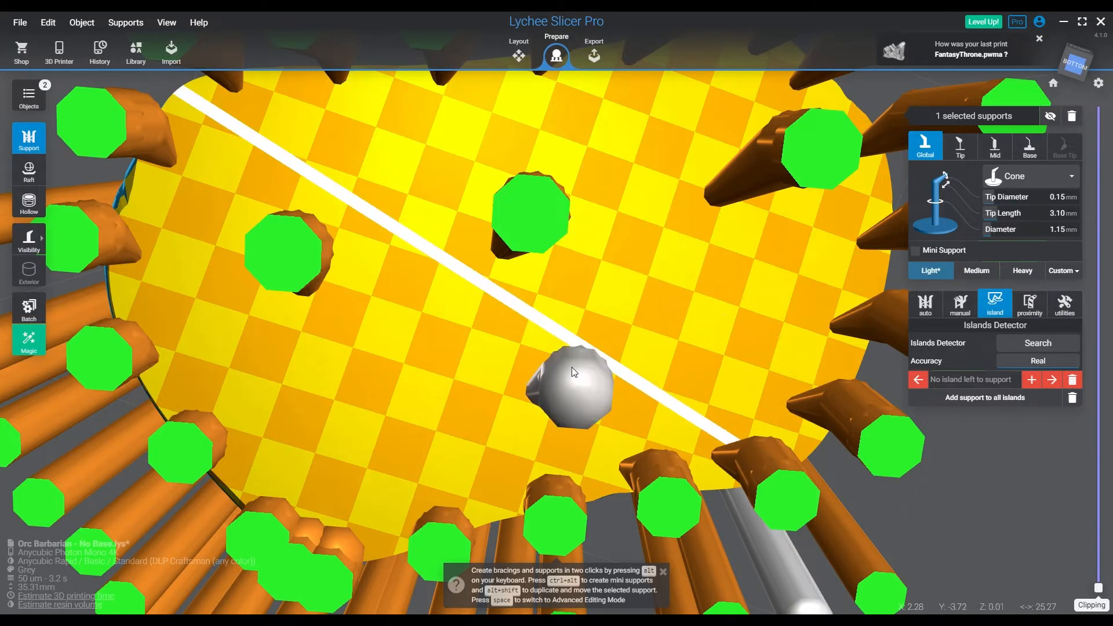
pyautogui.scroll(-5, 675, 326)
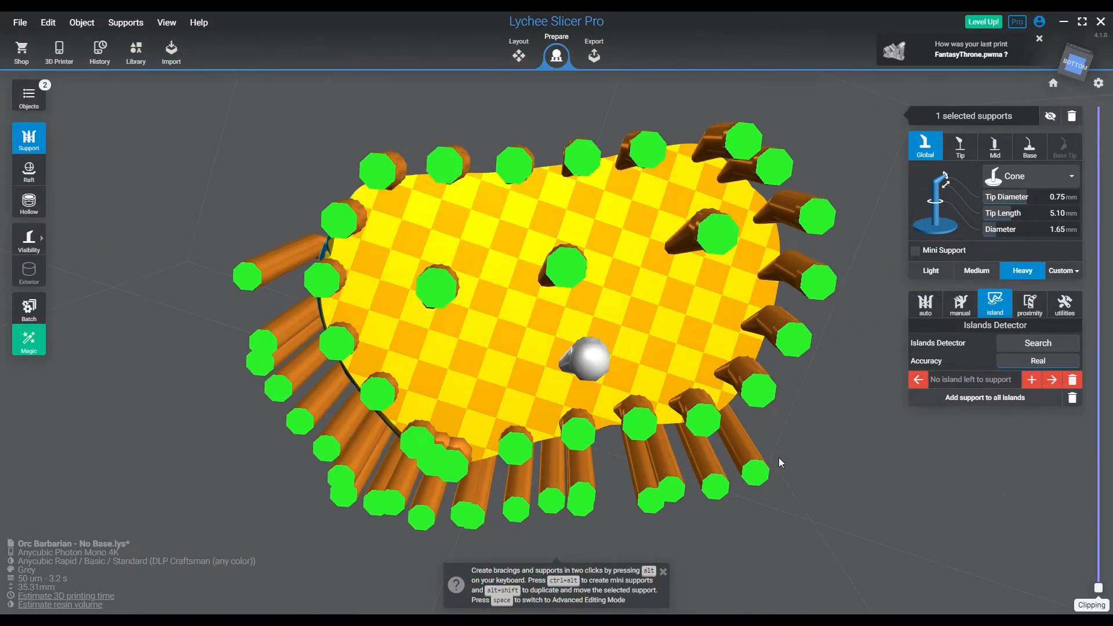
# With only the support tips shown, add seven light supports with 0.15 mm tips between the heavy supports, then restore the full support display
pyautogui.click(755, 468)
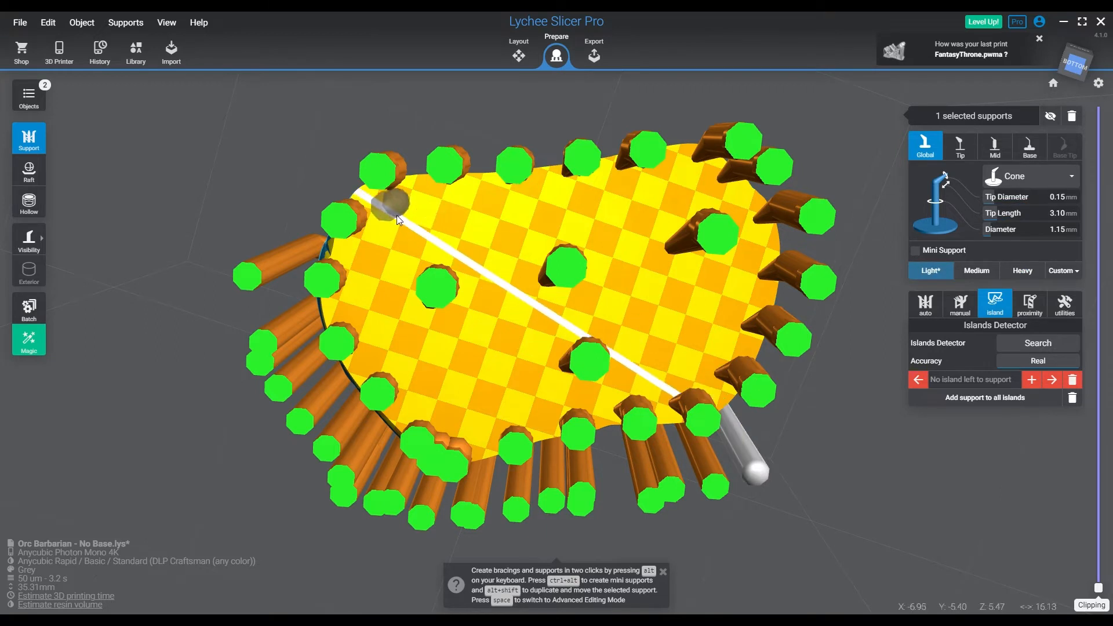
pyautogui.press('v')
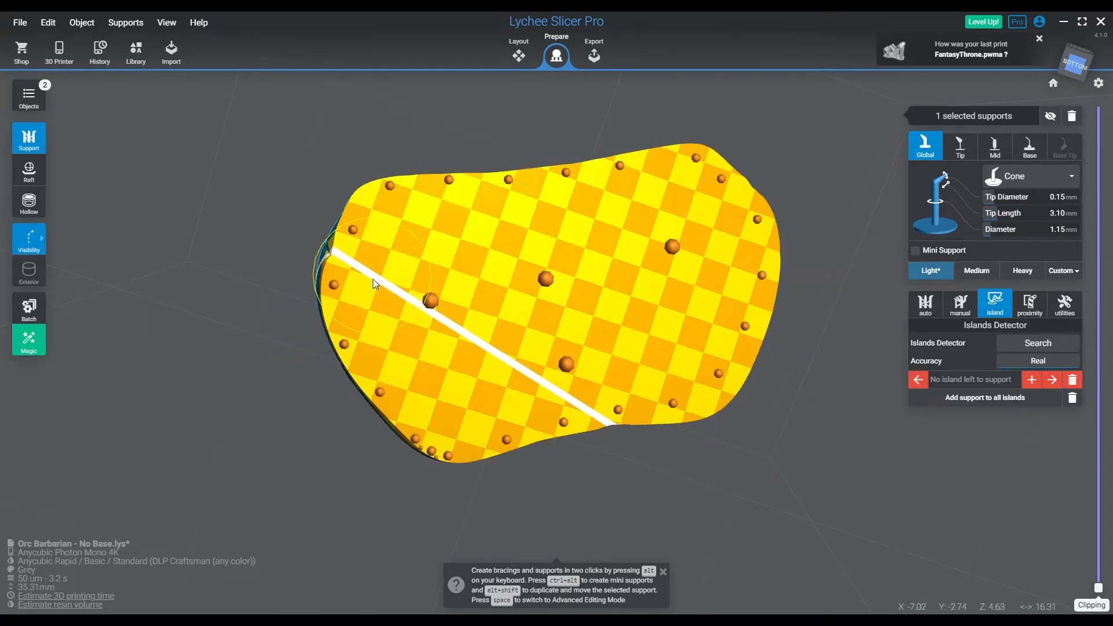
pyautogui.click(441, 238)
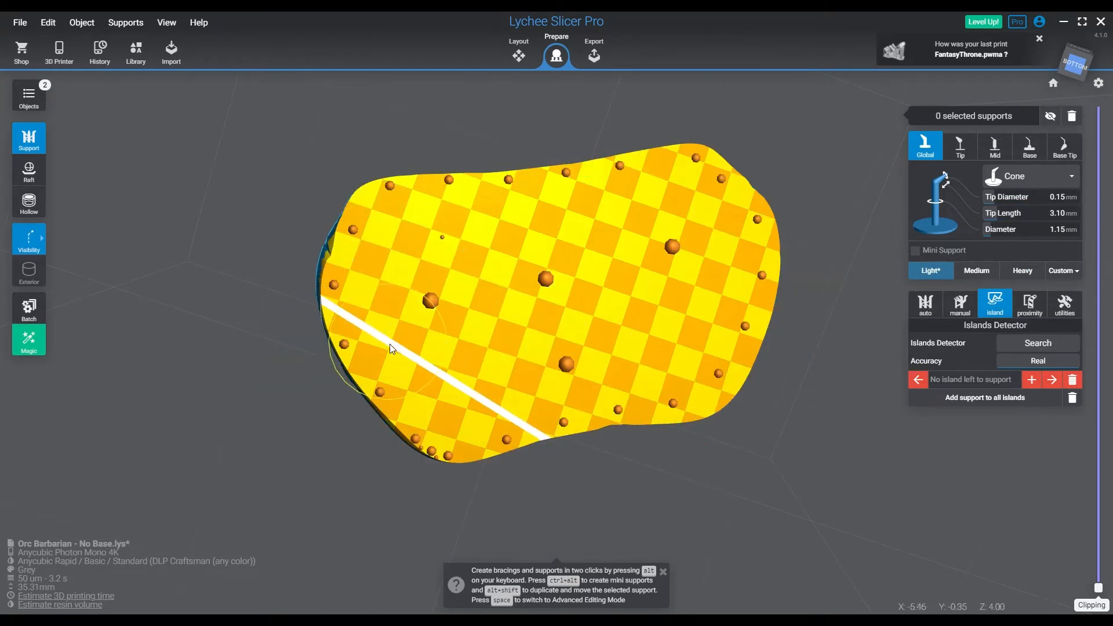
pyautogui.click(438, 358)
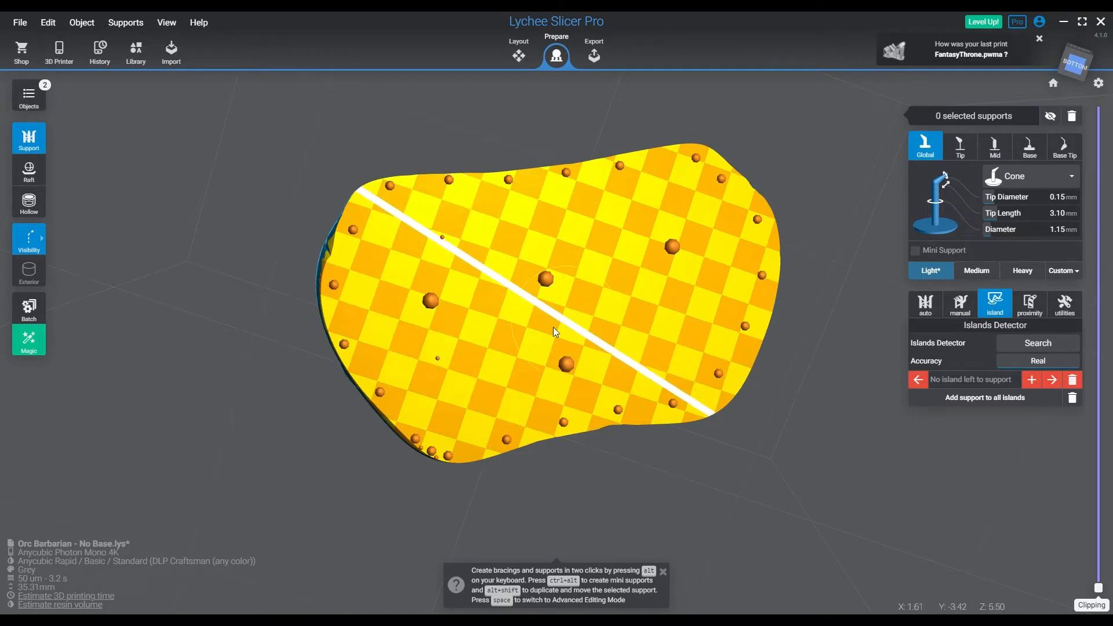
pyautogui.click(510, 347)
pyautogui.click(663, 346)
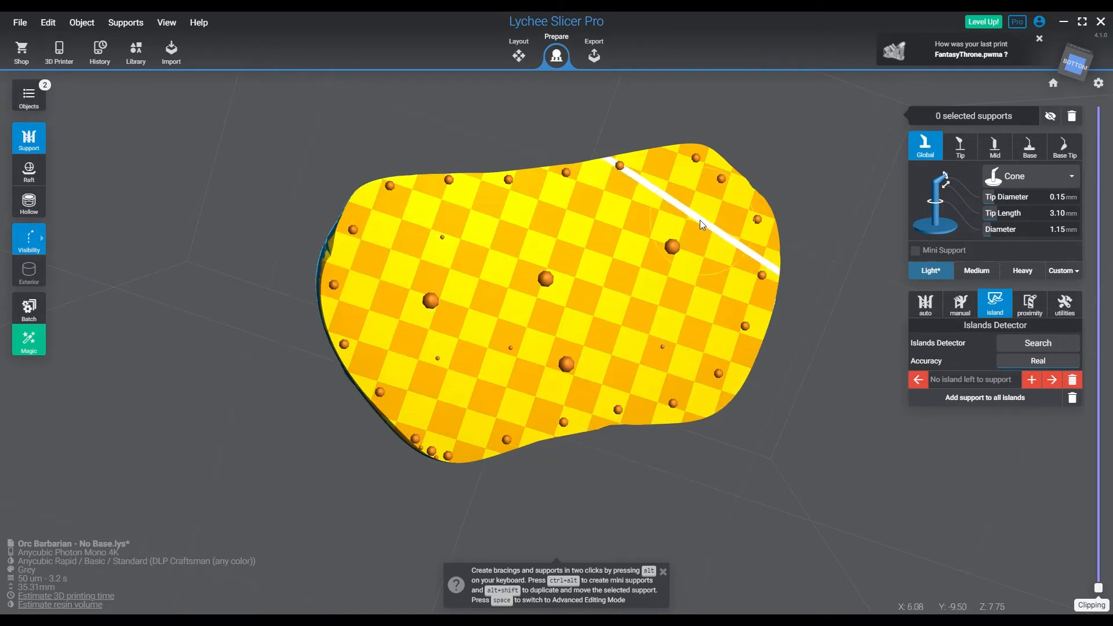
pyautogui.click(622, 225)
pyautogui.click(509, 236)
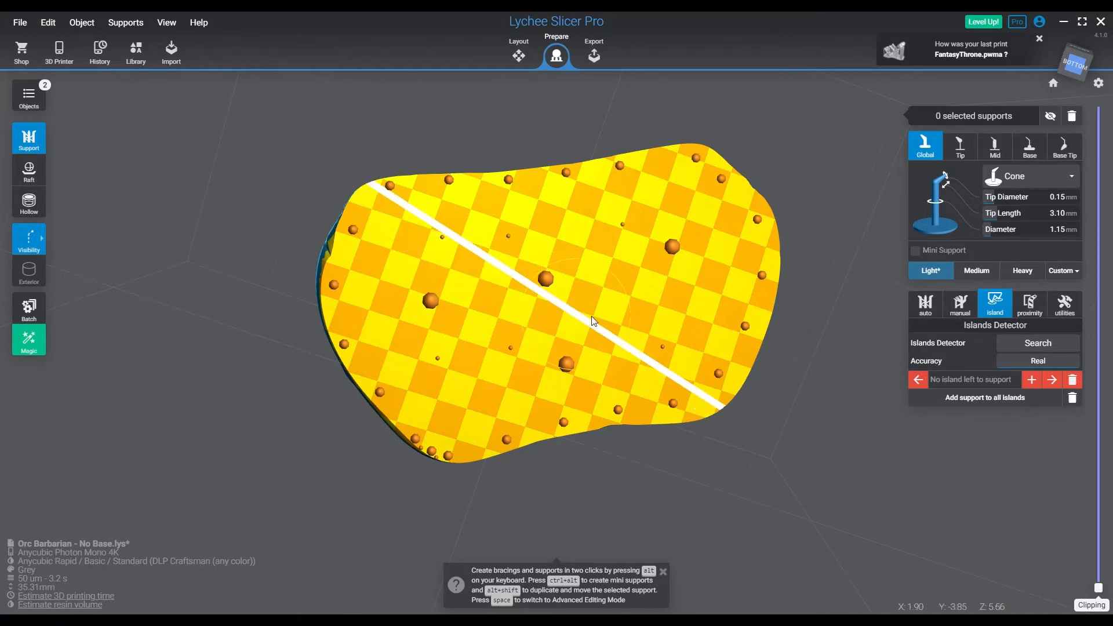
pyautogui.click(593, 316)
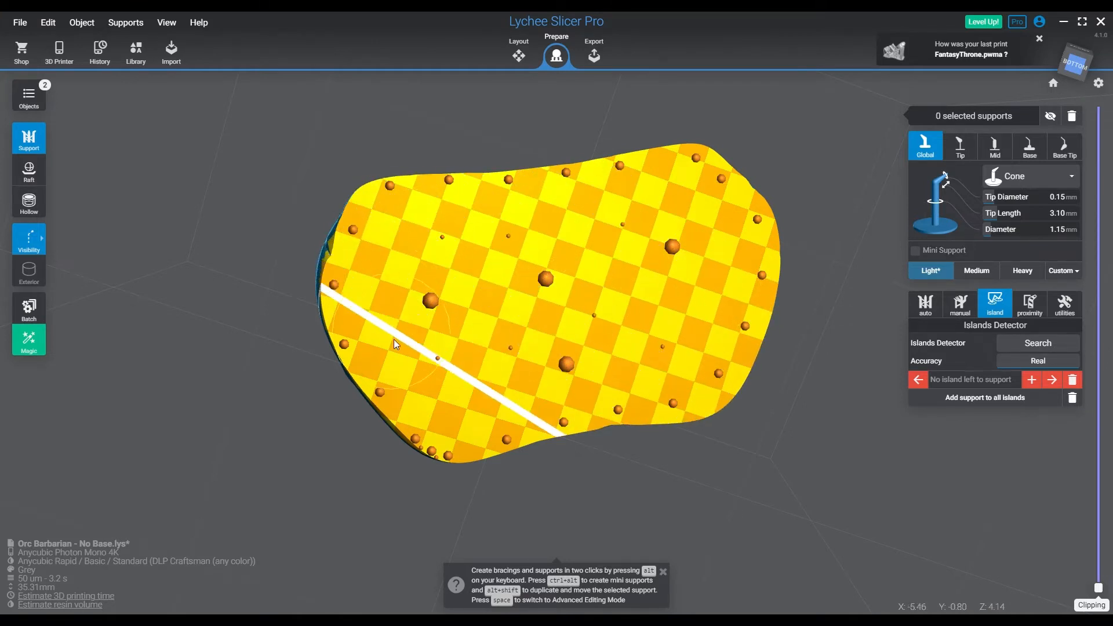
pyautogui.press('v')
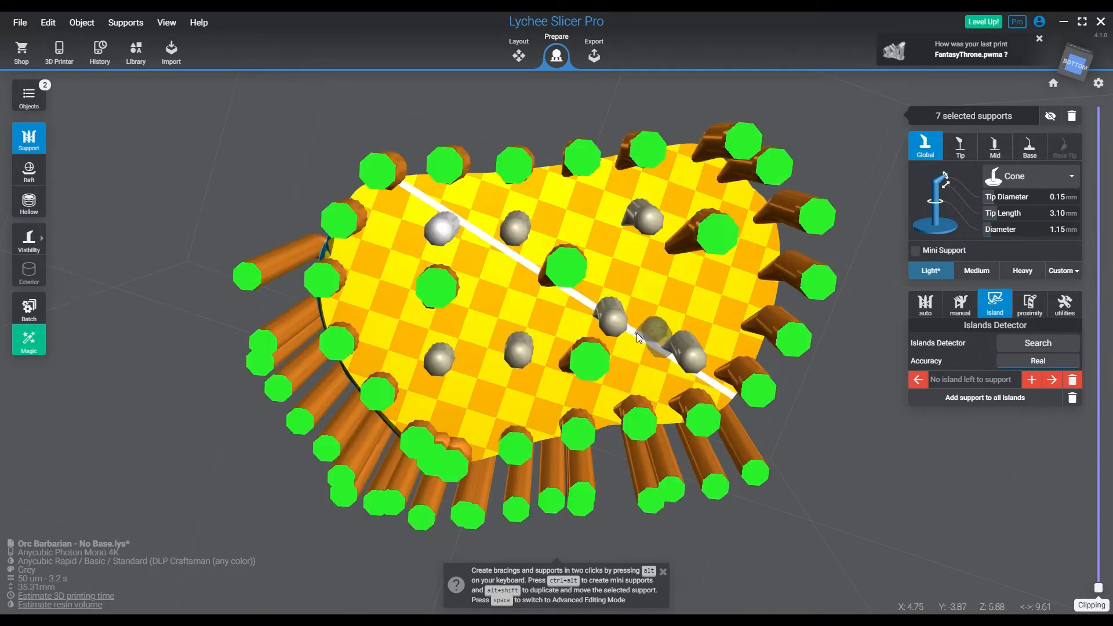
# Fill the wider gaps between the central supports and the rim ring with more light supports across the base's underside
pyautogui.click(383, 248)
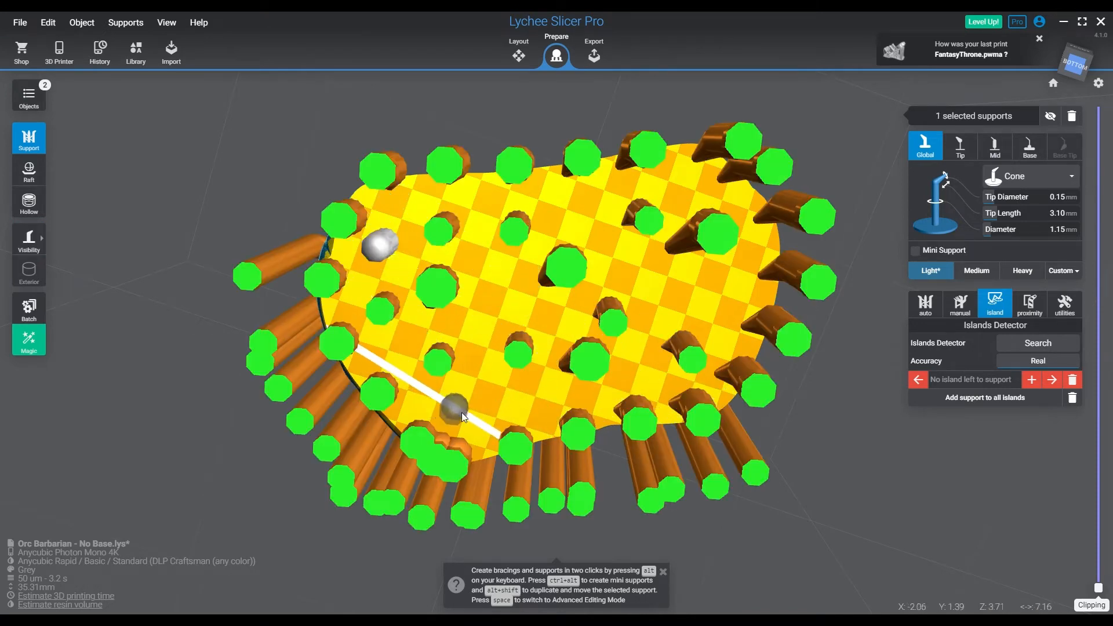
pyautogui.click(471, 419)
pyautogui.click(491, 310)
pyautogui.click(615, 276)
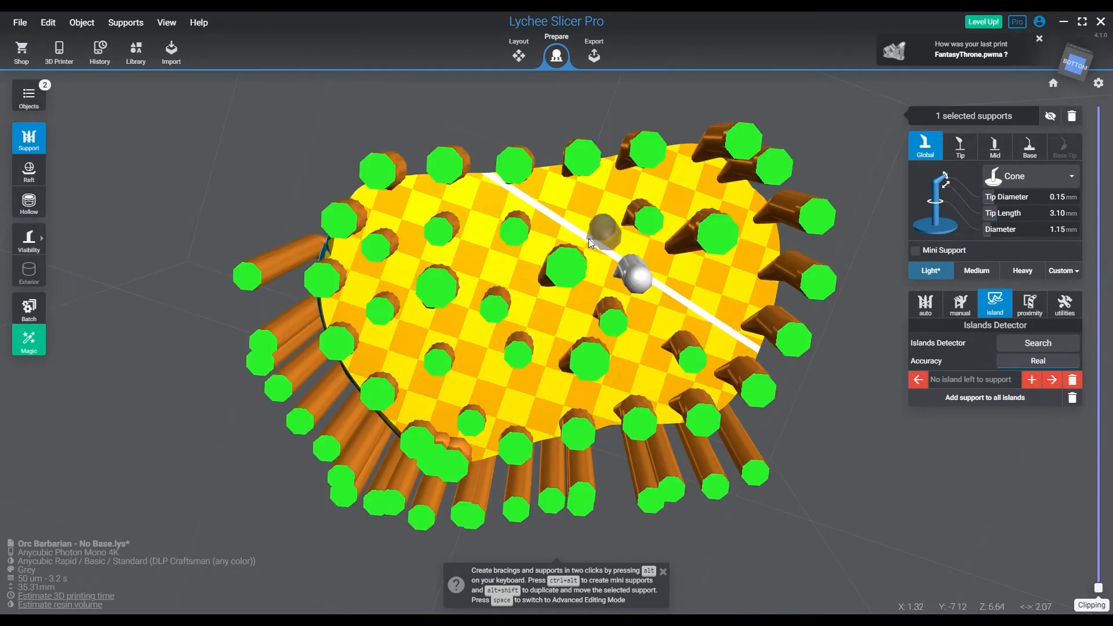
pyautogui.click(589, 239)
pyautogui.click(628, 366)
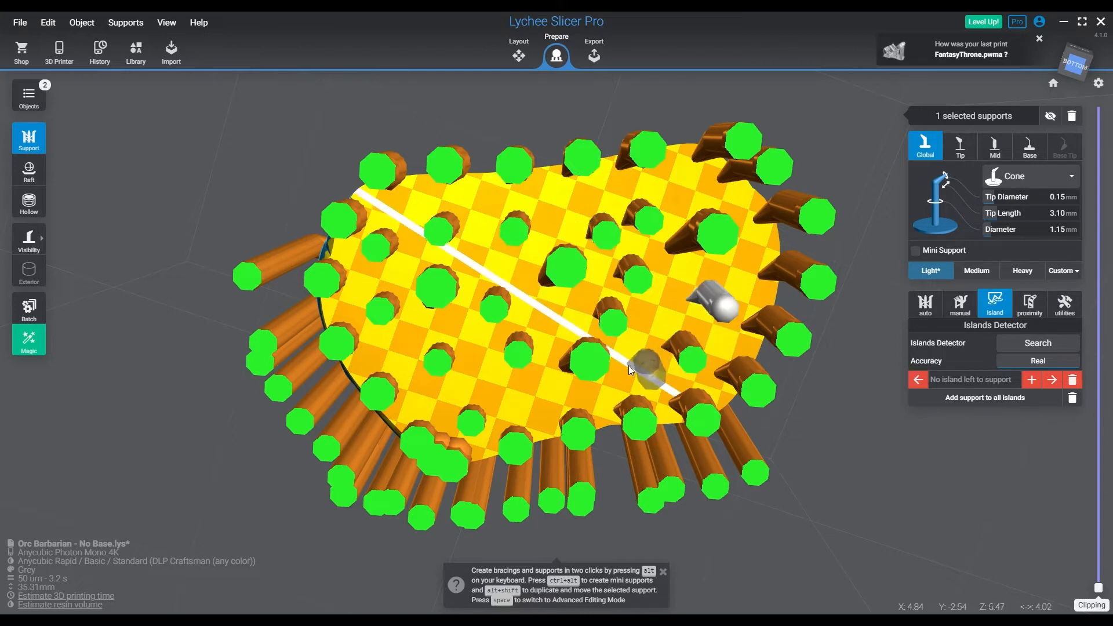
pyautogui.click(717, 275)
pyautogui.click(687, 175)
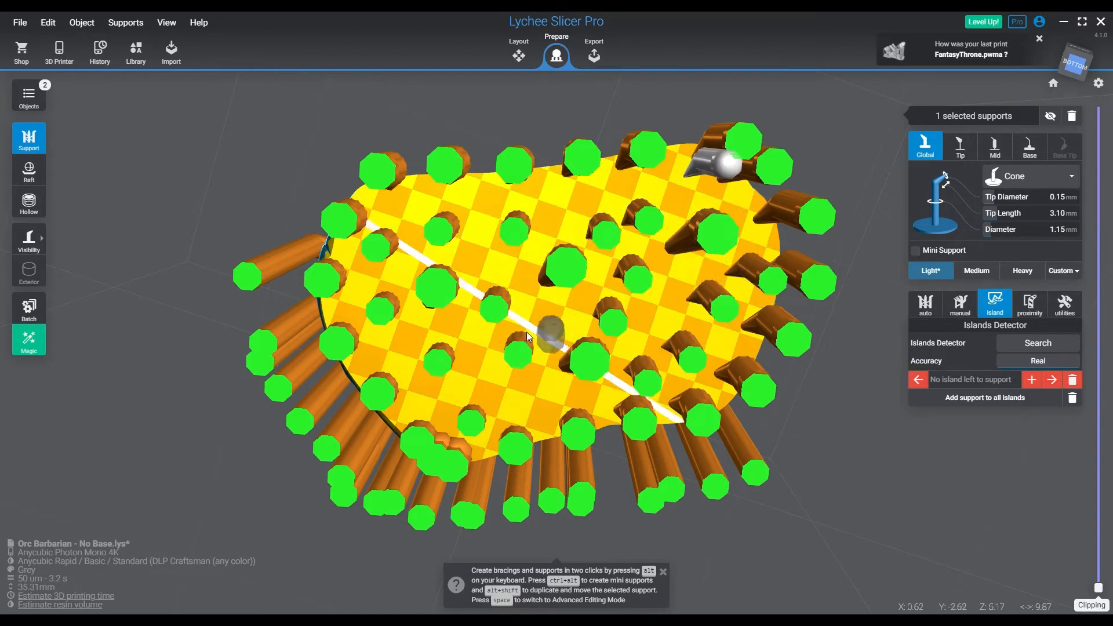
# Add denser light supports through the middle and left half of the base's underside, in the gaps between existing supports
pyautogui.click(539, 316)
pyautogui.click(483, 392)
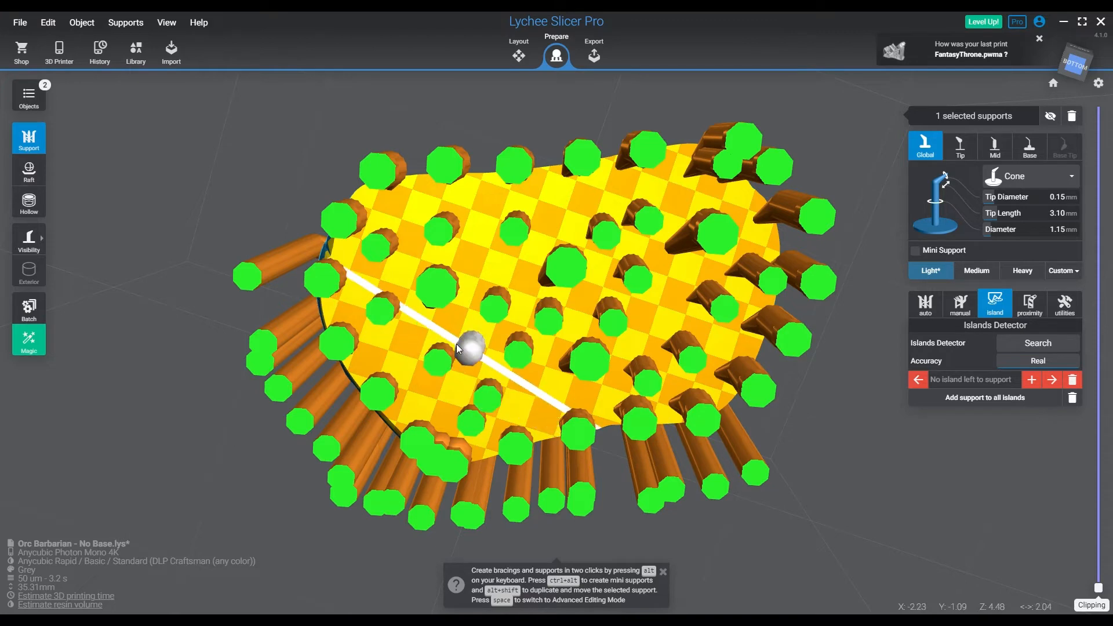
pyautogui.click(458, 344)
pyautogui.click(404, 340)
pyautogui.click(438, 412)
pyautogui.click(475, 246)
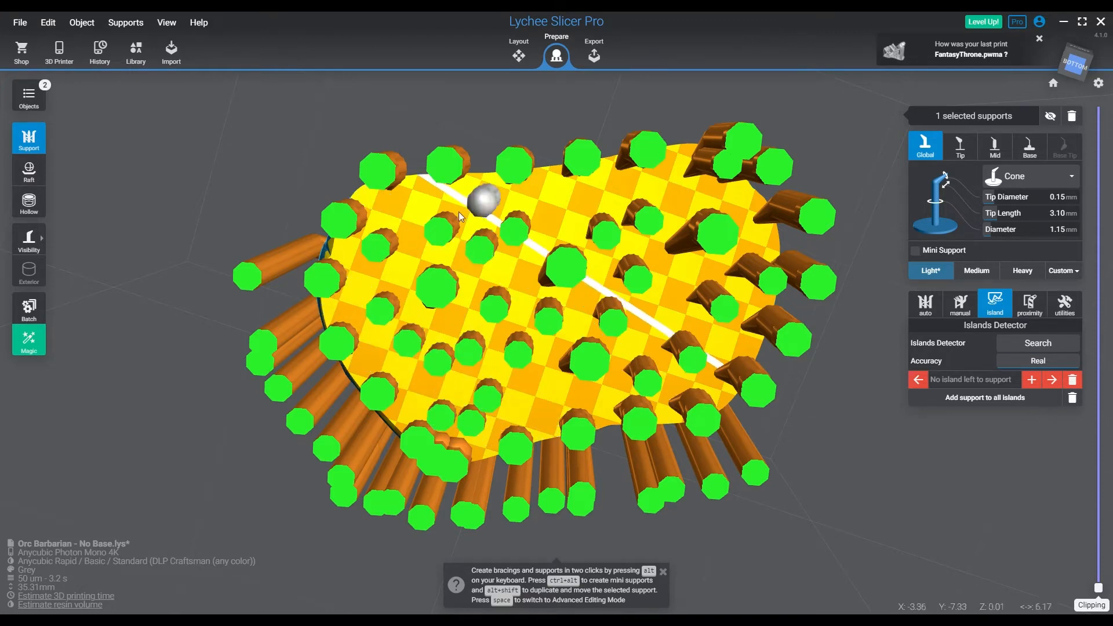
# Add light supports between the medium supports along the front edge of the base's underside
pyautogui.click(403, 197)
pyautogui.click(569, 205)
pyautogui.moveTo(633, 305); pyautogui.dragTo(631, 241, button='right')
pyautogui.click(629, 219)
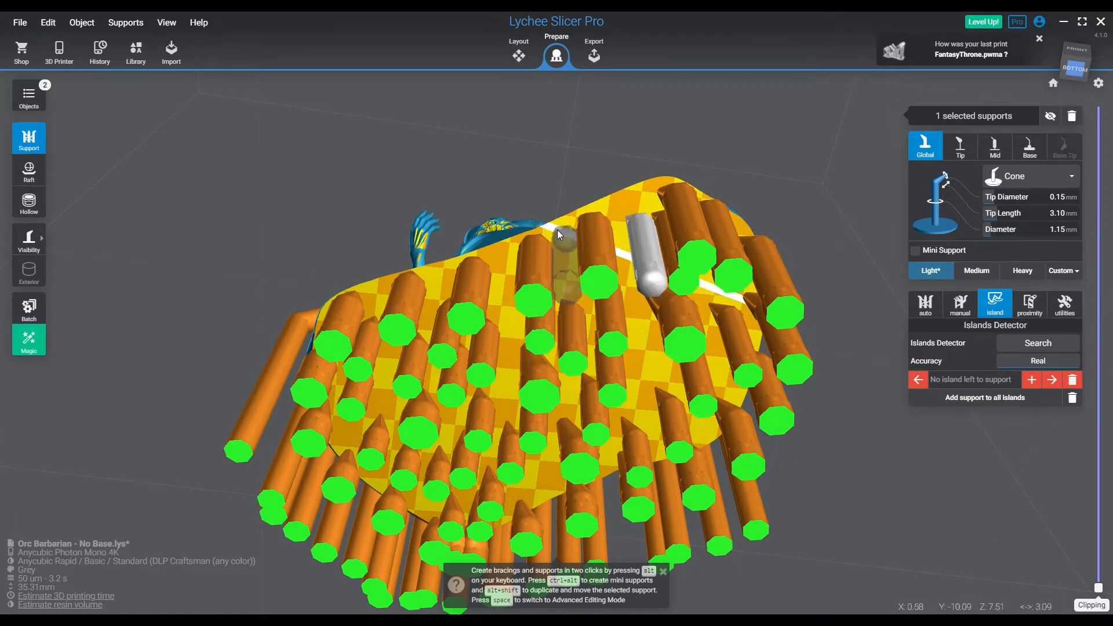
pyautogui.click(558, 230)
pyautogui.click(503, 251)
pyautogui.click(436, 263)
pyautogui.click(376, 283)
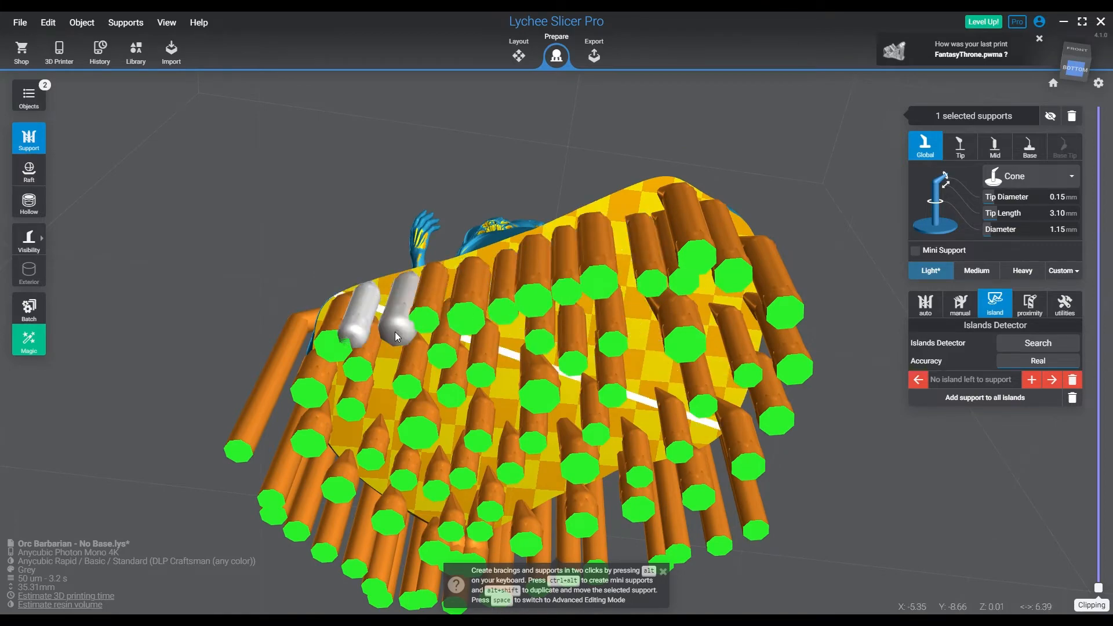
# Add light supports around the left end of the base's underside, between the medium rim supports and just inside them
pyautogui.moveTo(394, 332); pyautogui.dragTo(536, 289, button='right')
pyautogui.click(521, 262)
pyautogui.click(472, 307)
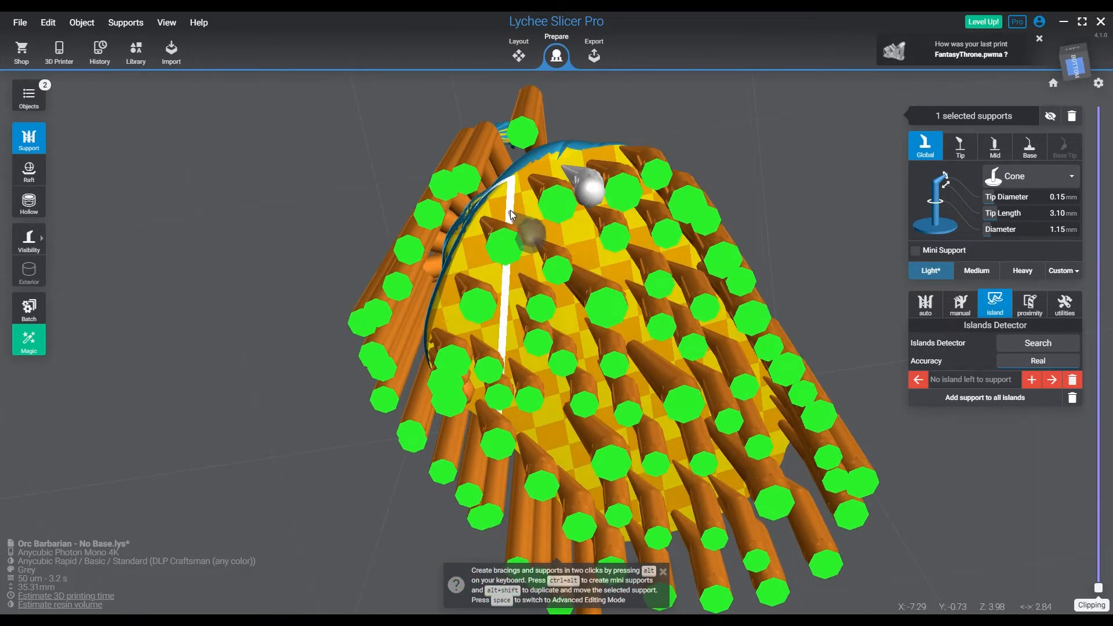
pyautogui.click(503, 197)
pyautogui.click(464, 247)
pyautogui.click(445, 314)
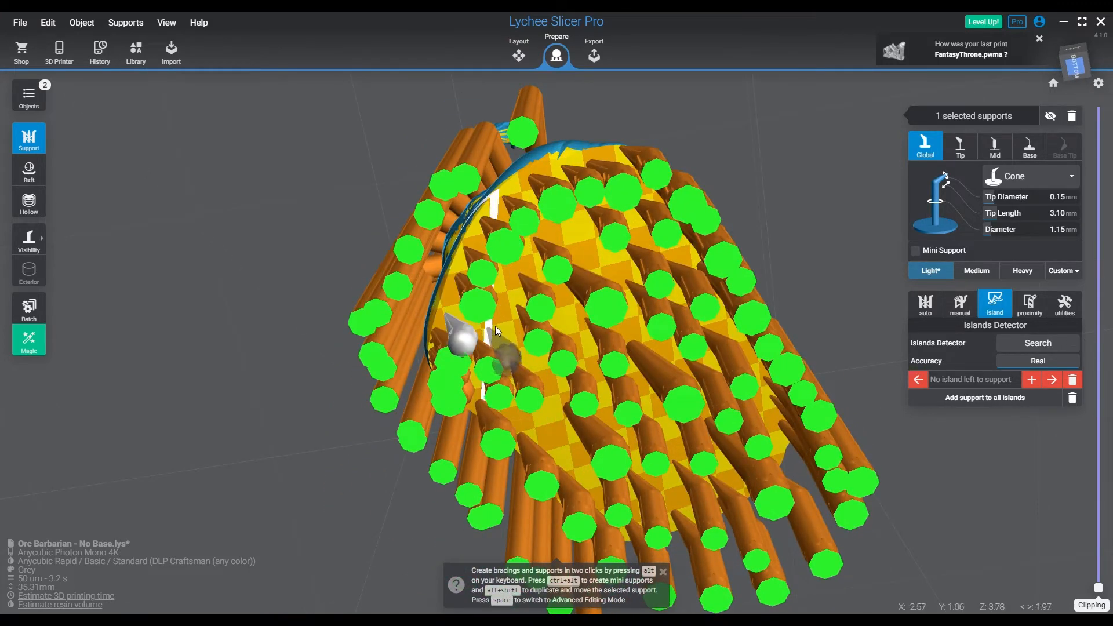
pyautogui.click(495, 326)
# Add light supports in the remaining gaps of the base's right half and one between the medium supports on its rim
pyautogui.moveTo(503, 284); pyautogui.dragTo(520, 339, button='right')
pyautogui.click(531, 324)
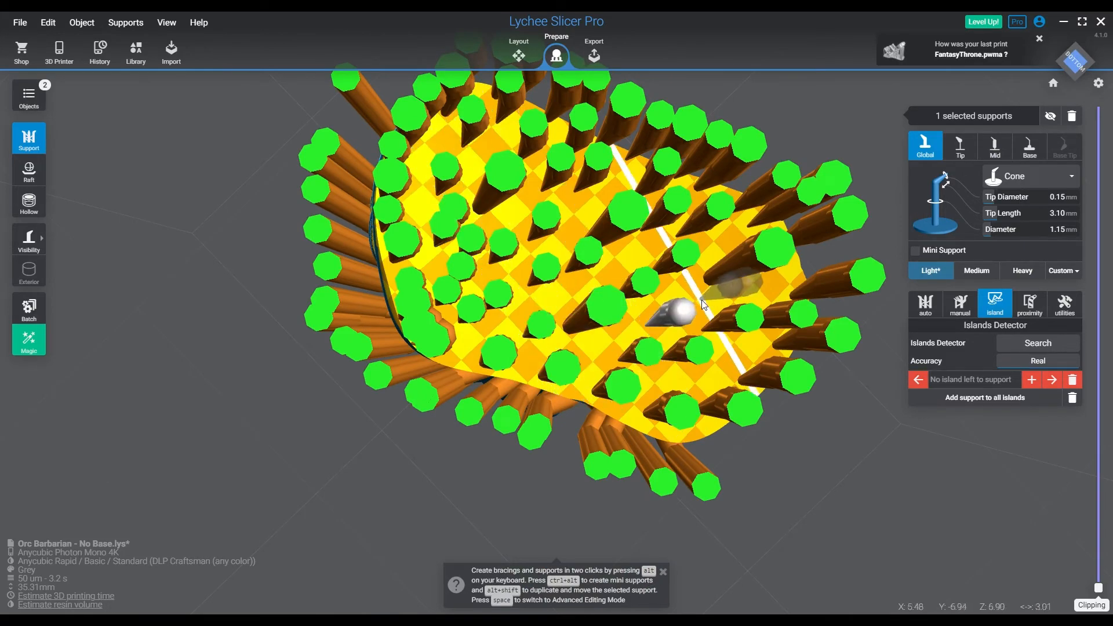
pyautogui.click(702, 298)
pyautogui.click(771, 288)
pyautogui.moveTo(801, 300); pyautogui.dragTo(540, 395, button='right')
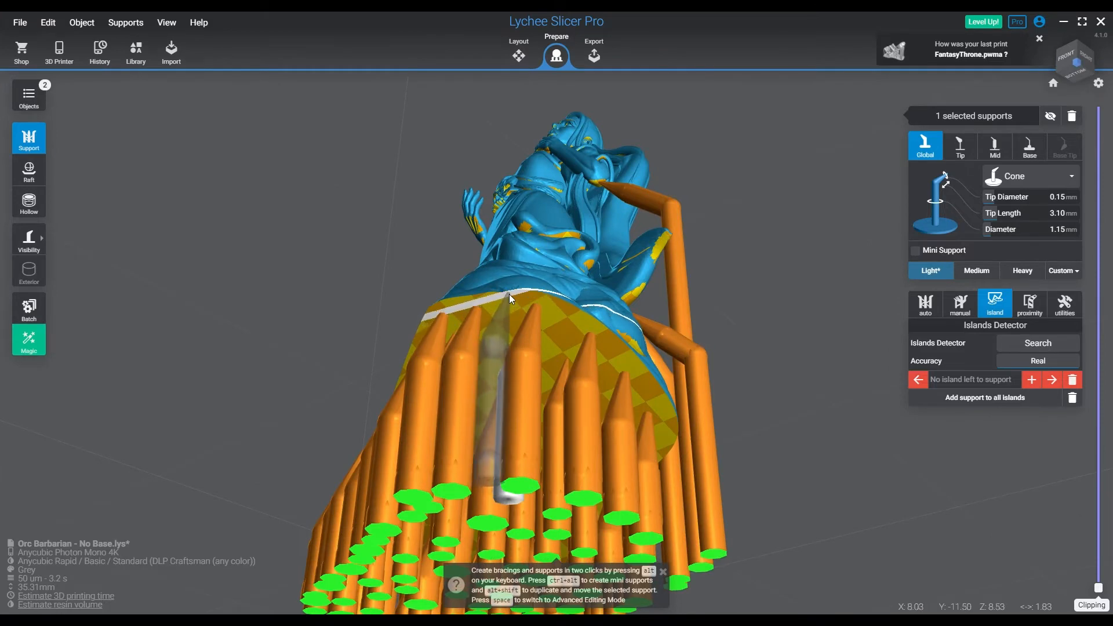
pyautogui.click(511, 294)
# Continue the light supports between the medium ones along the right and rear rim of the base's underside
pyautogui.moveTo(570, 312); pyautogui.dragTo(488, 375, button='right')
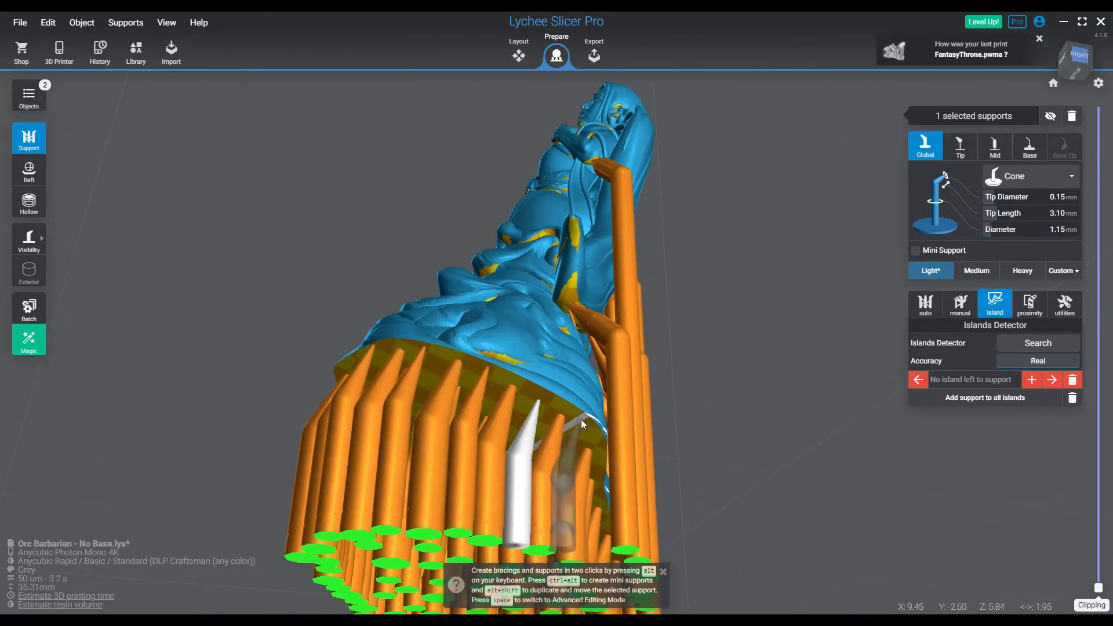
pyautogui.moveTo(611, 434); pyautogui.dragTo(454, 374, button='right')
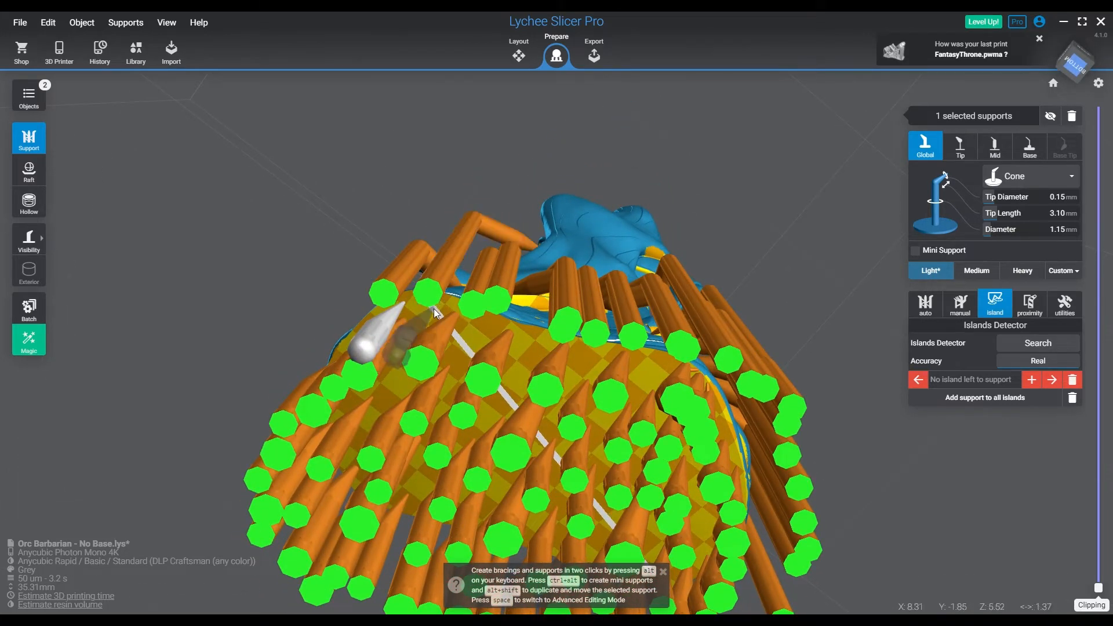
pyautogui.moveTo(434, 308); pyautogui.dragTo(440, 286, button='right')
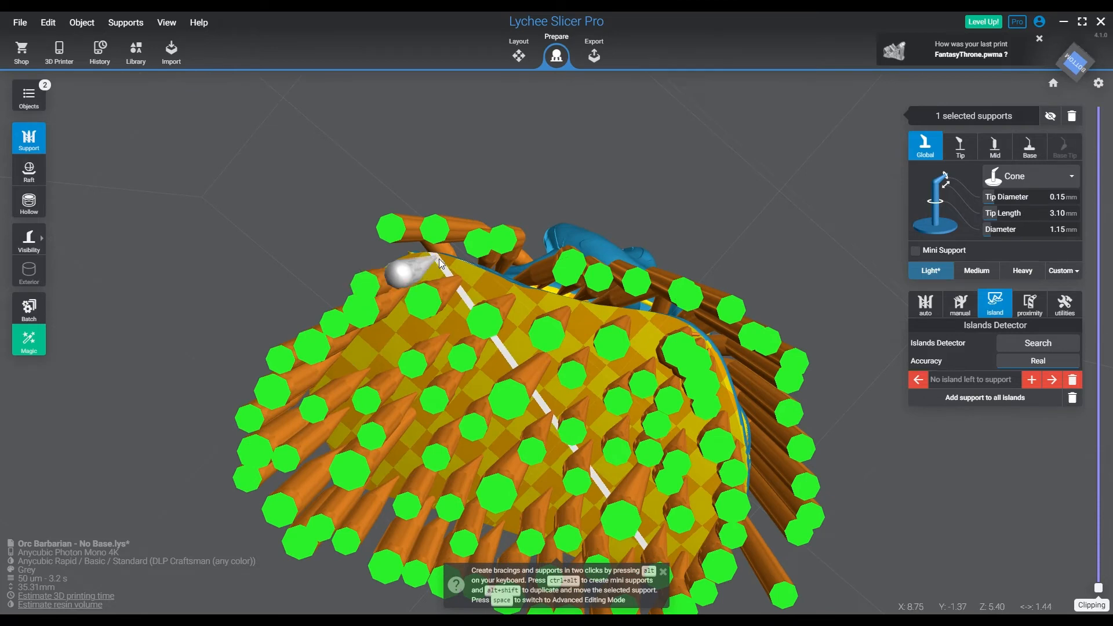
pyautogui.click(485, 278)
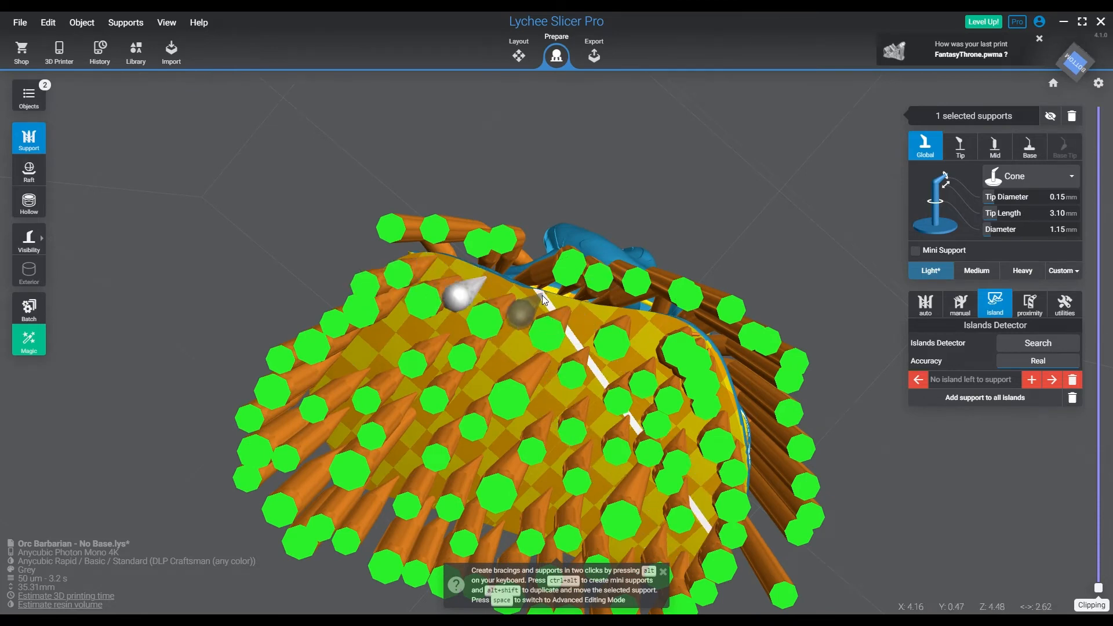
pyautogui.click(541, 294)
pyautogui.click(592, 305)
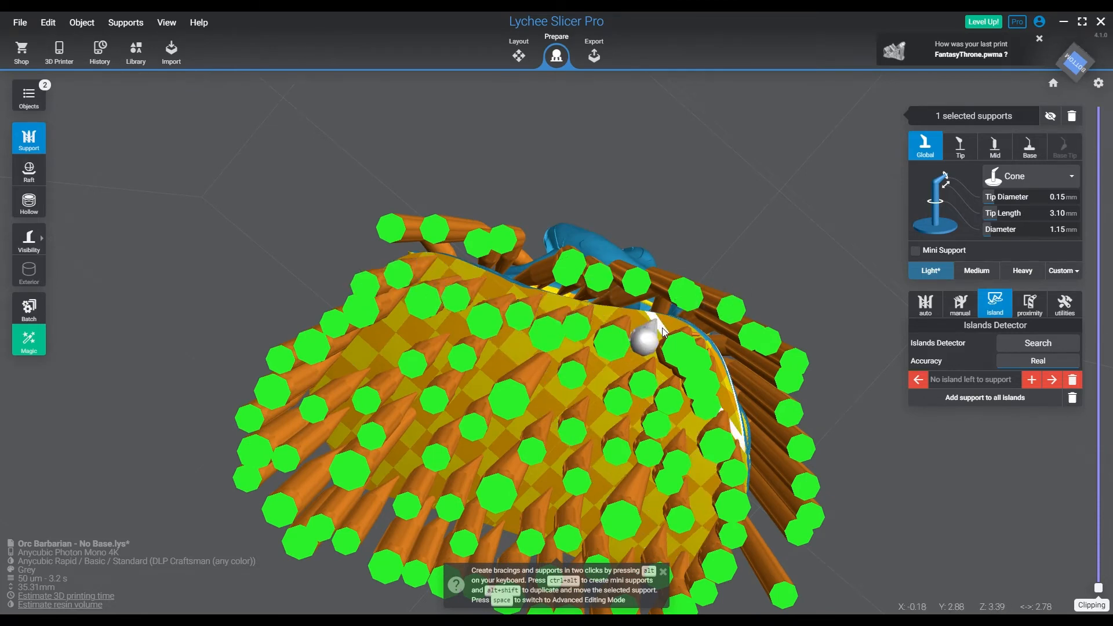
# Add a closely spaced row of light supports along the lower hem of the flowing cloth at the back and up its side
pyautogui.moveTo(662, 328); pyautogui.dragTo(482, 301, button='right')
pyautogui.click(481, 301)
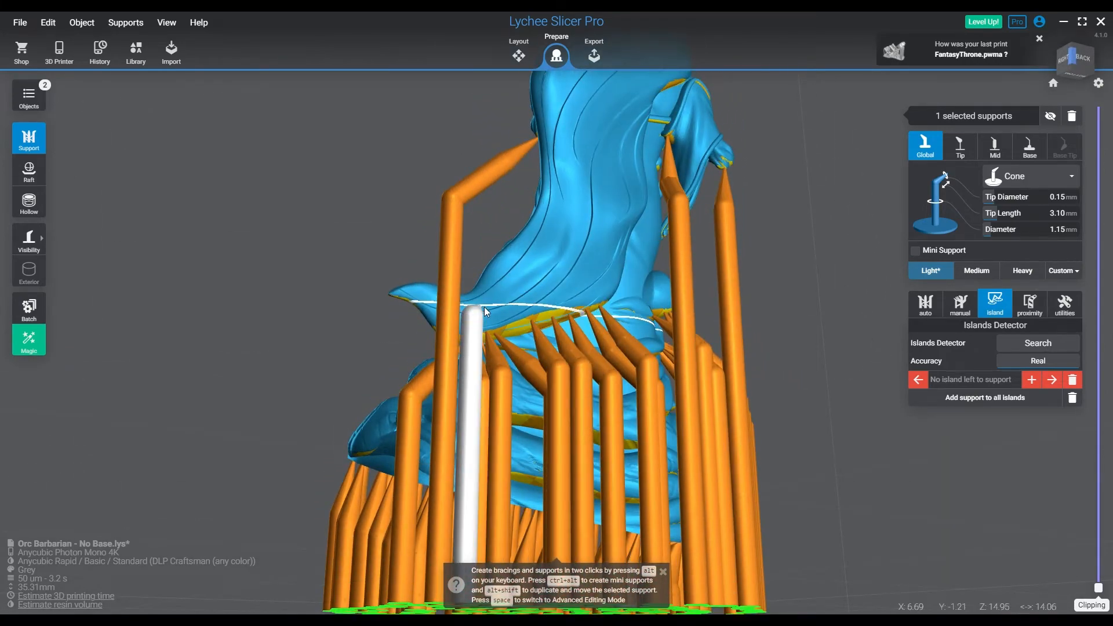
pyautogui.click(512, 305)
pyautogui.click(548, 301)
pyautogui.click(555, 299)
pyautogui.click(582, 291)
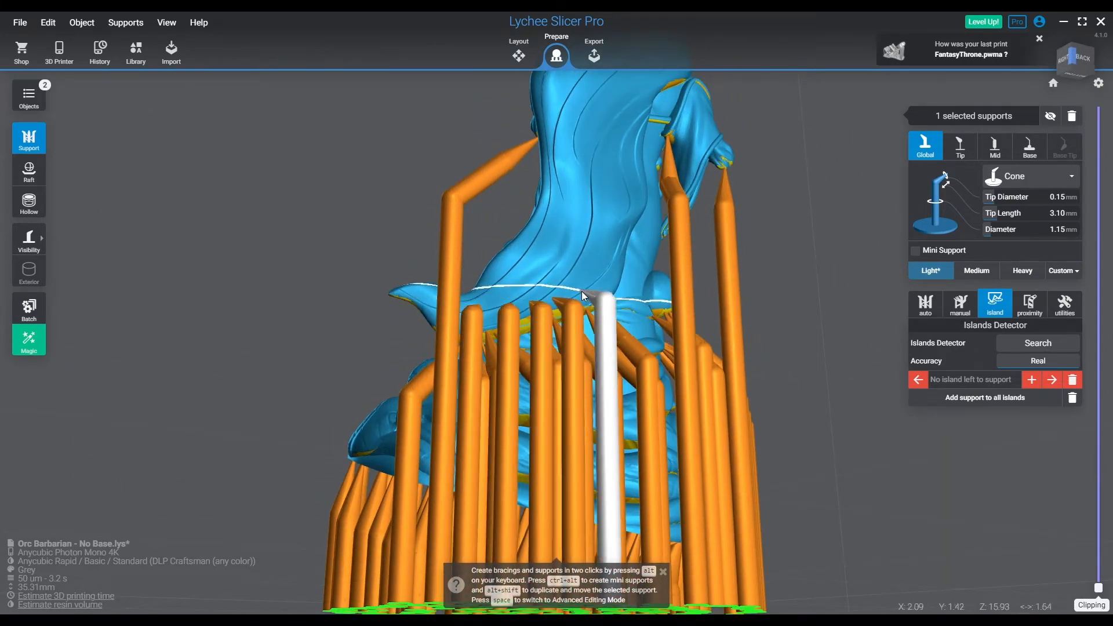
pyautogui.click(597, 274)
pyautogui.click(607, 255)
pyautogui.click(614, 239)
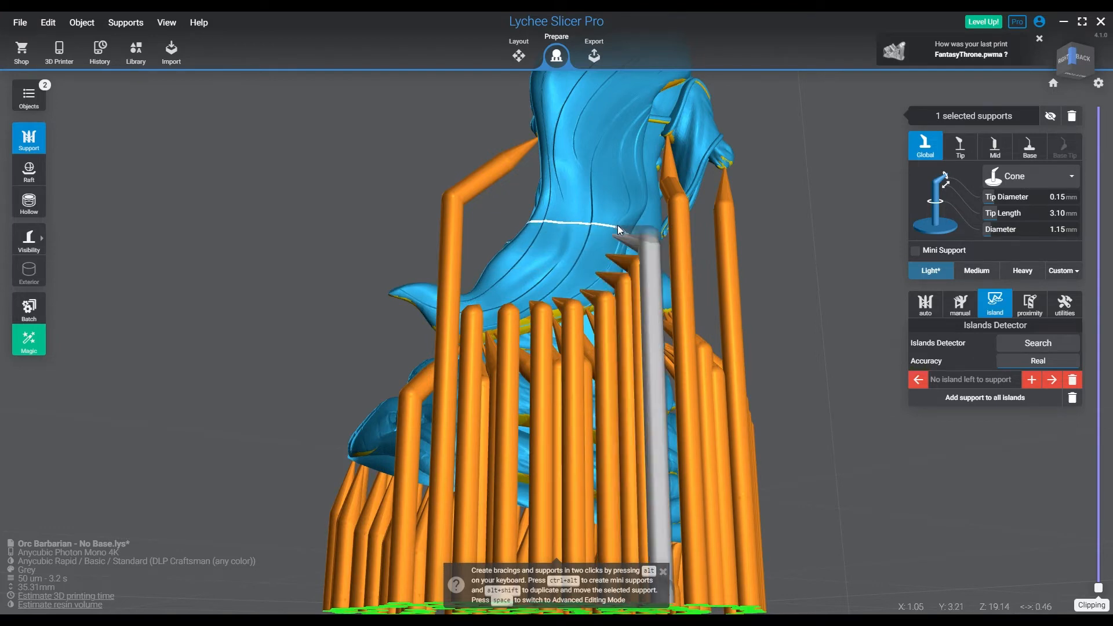
pyautogui.click(627, 219)
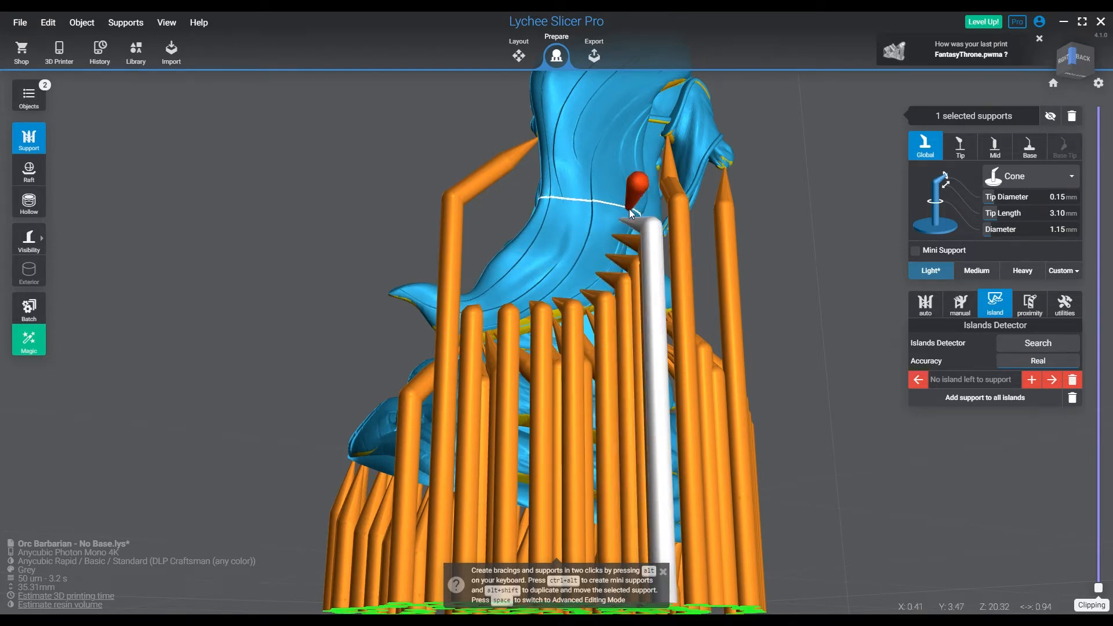
# Add light supports higher up the back of the flowing cloth, spread across its middle and toward the shoulder
pyautogui.moveTo(626, 227); pyautogui.dragTo(621, 268, button='right')
pyautogui.click(526, 255)
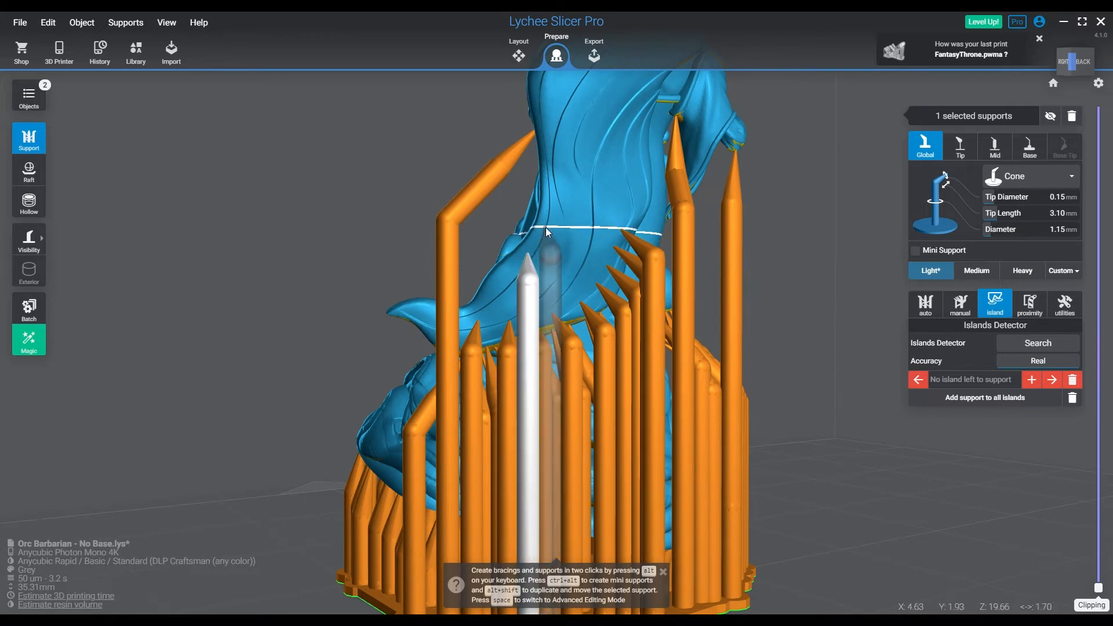
pyautogui.click(561, 180)
pyautogui.click(573, 151)
pyautogui.click(603, 129)
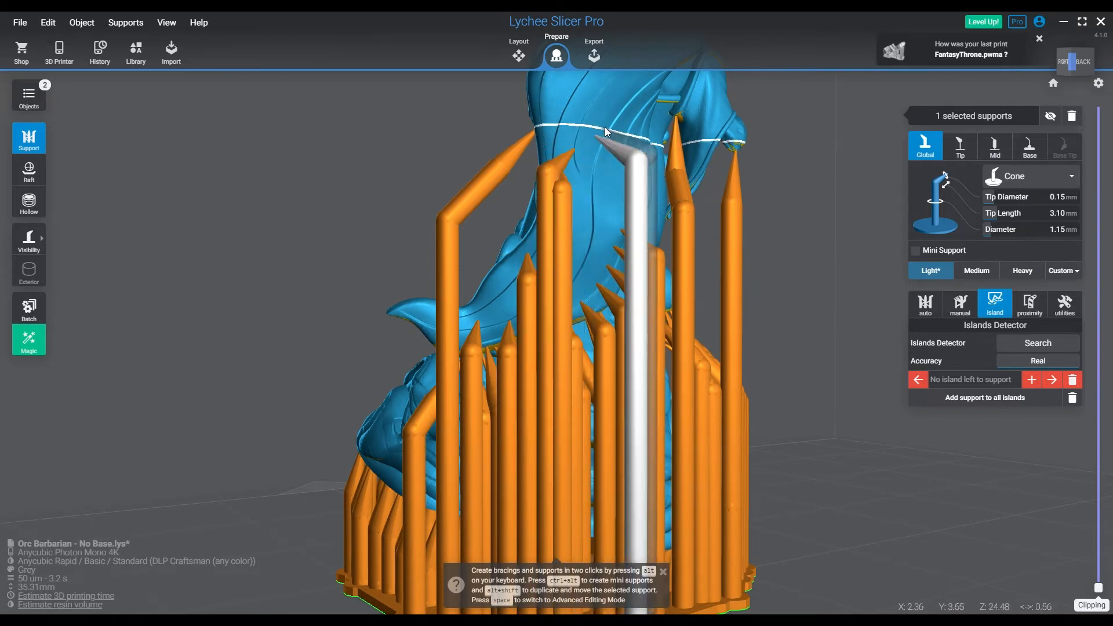
pyautogui.click(627, 103)
pyautogui.moveTo(627, 104); pyautogui.dragTo(629, 195, button='right')
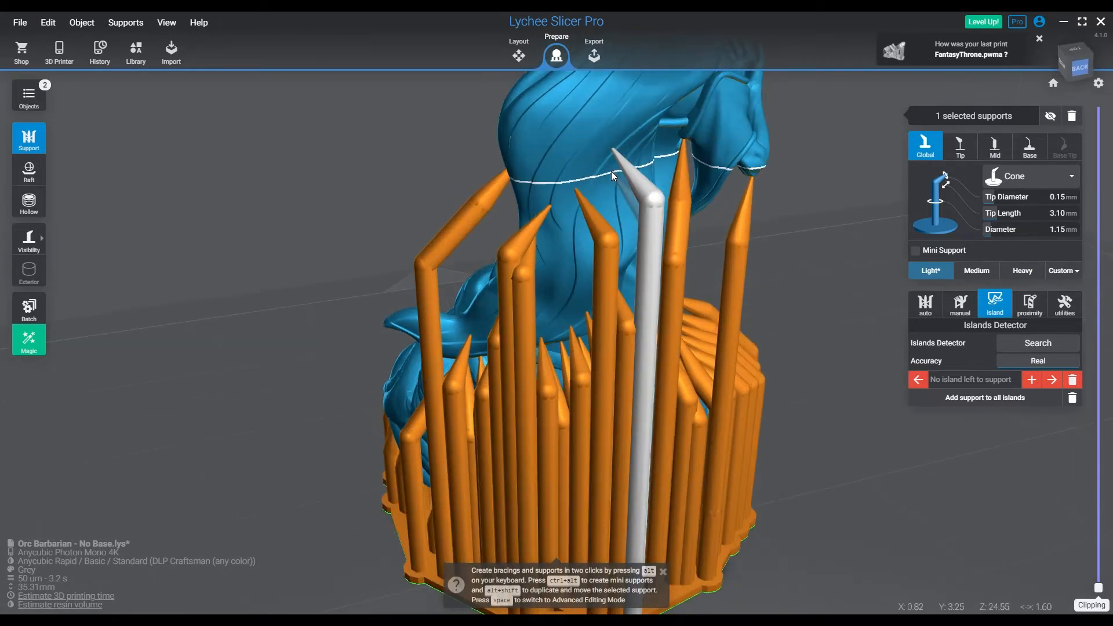
# Continue the light supports up the back of the flowing cloth to its edge beside the raised arm
pyautogui.click(607, 168)
pyautogui.click(635, 129)
pyautogui.click(648, 116)
# Add light supports up the outer side of the raised forearm, from the elbow toward the wrist
pyautogui.moveTo(708, 165); pyautogui.dragTo(373, 224, button='right')
pyautogui.moveTo(373, 224); pyautogui.dragTo(520, 226)
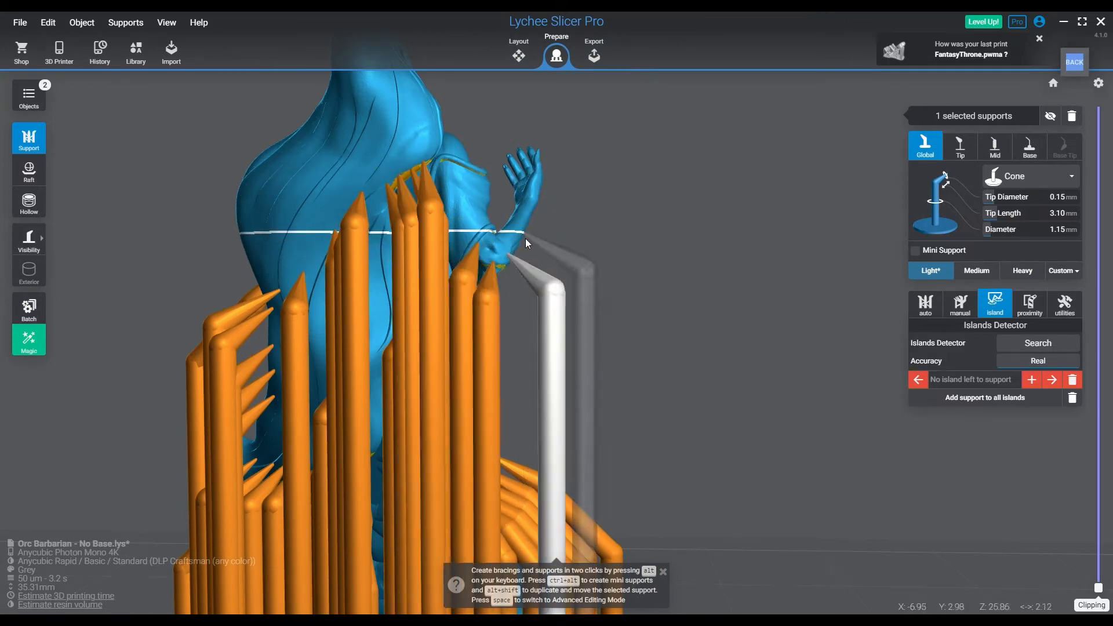
pyautogui.click(521, 241)
pyautogui.click(525, 231)
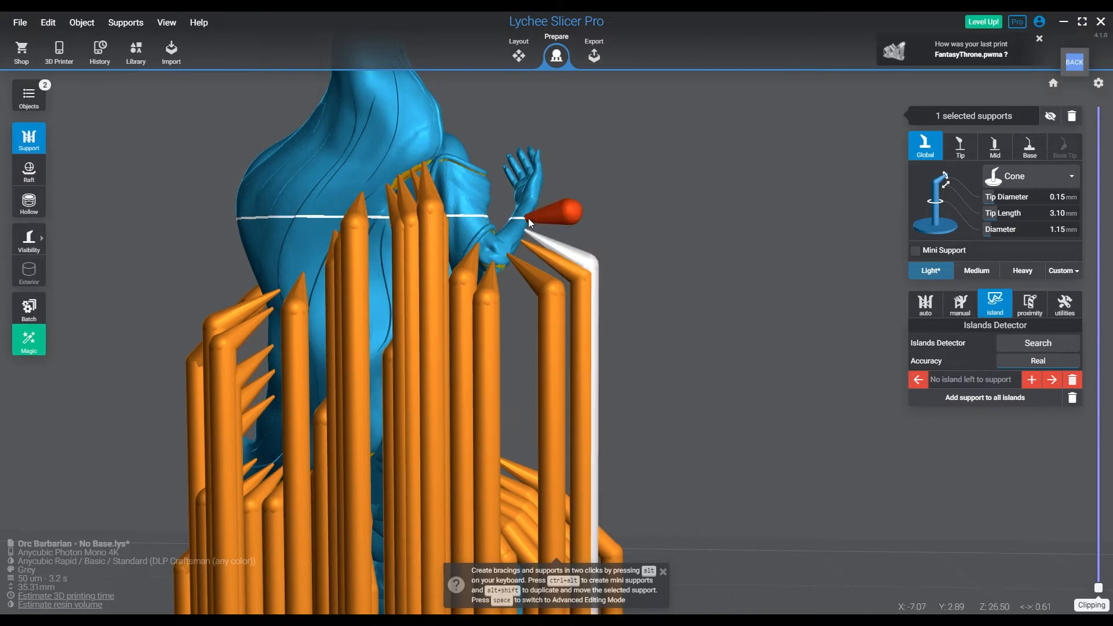
pyautogui.click(530, 211)
# Add a row of light supports along the front underside of the raised forearm, from the elbow to the heel of the palm
pyautogui.moveTo(537, 200); pyautogui.dragTo(394, 224, button='right')
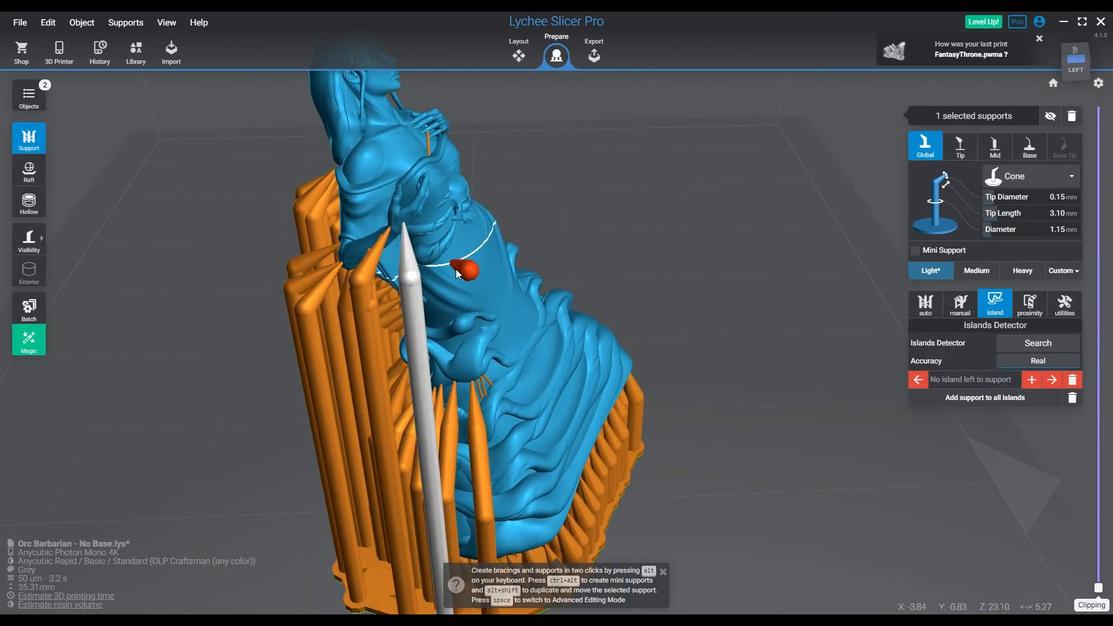
pyautogui.moveTo(455, 269); pyautogui.dragTo(415, 300, button='right')
pyautogui.scroll(5, 415, 300)
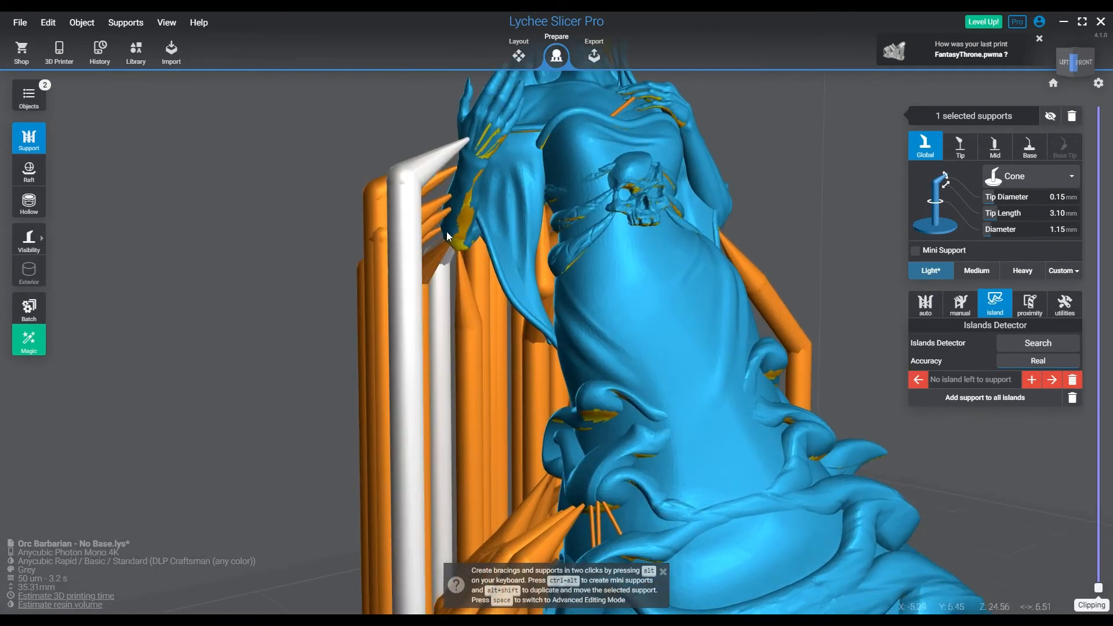
pyautogui.click(462, 240)
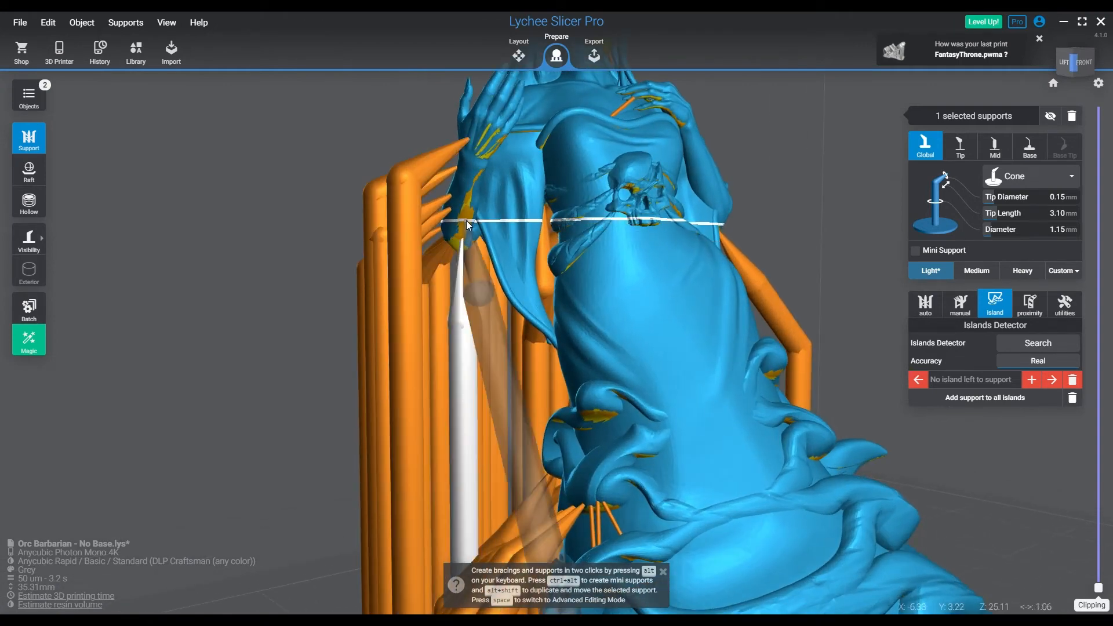
pyautogui.click(467, 223)
pyautogui.click(470, 198)
pyautogui.click(475, 175)
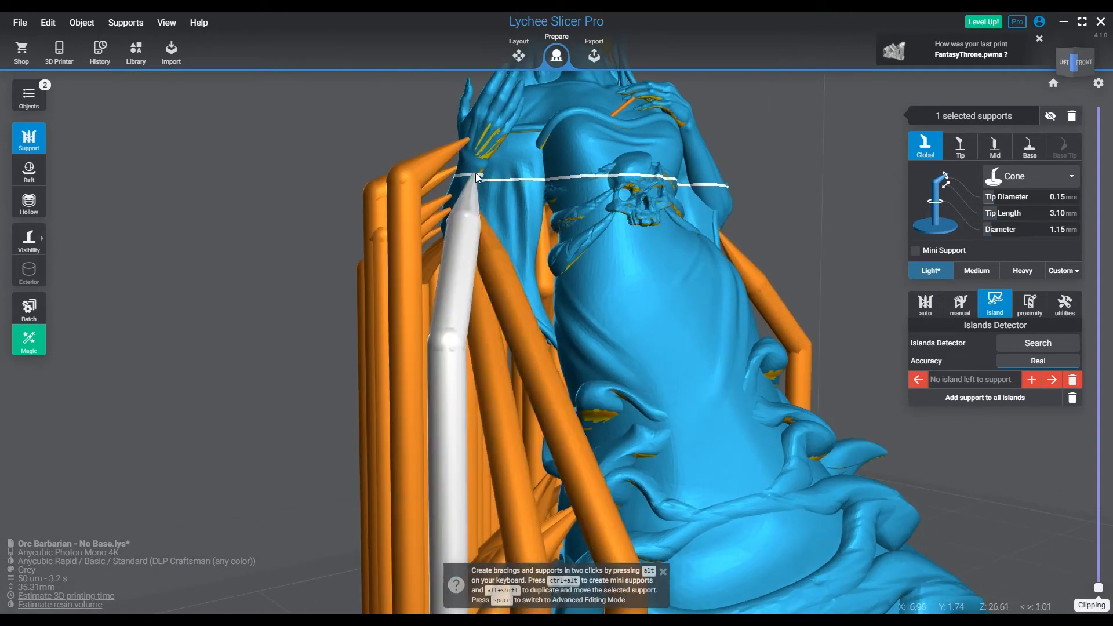
pyautogui.click(481, 154)
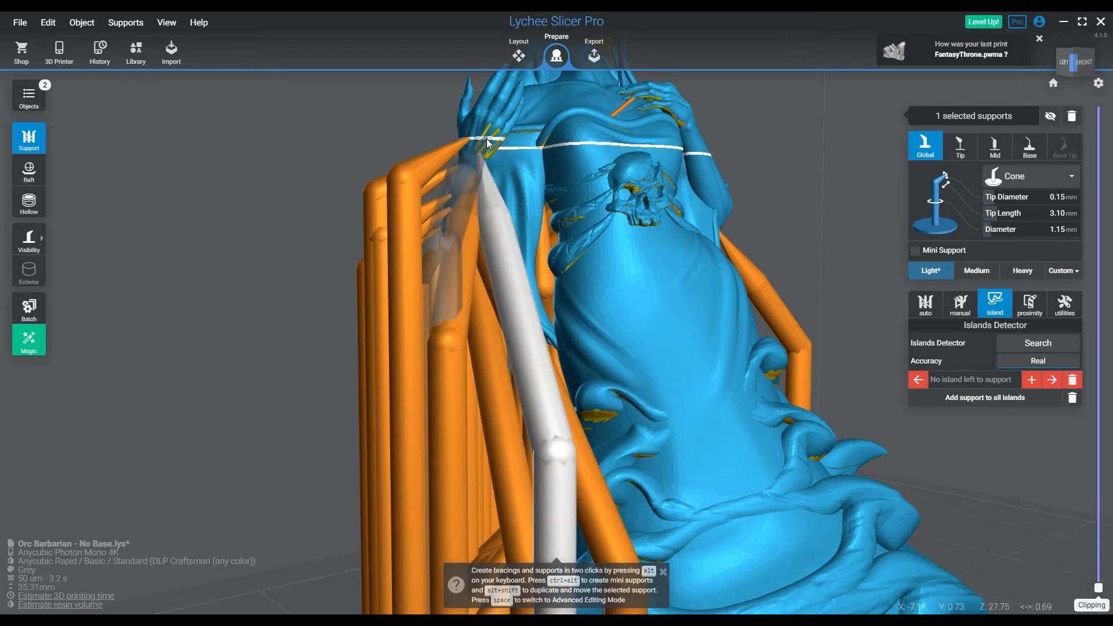
pyautogui.click(487, 139)
# Connect the fingers and thumb of the raised hand to the forearm and nearby light supports with mini supports
pyautogui.moveTo(479, 215); pyautogui.dragTo(408, 359, button='middle')
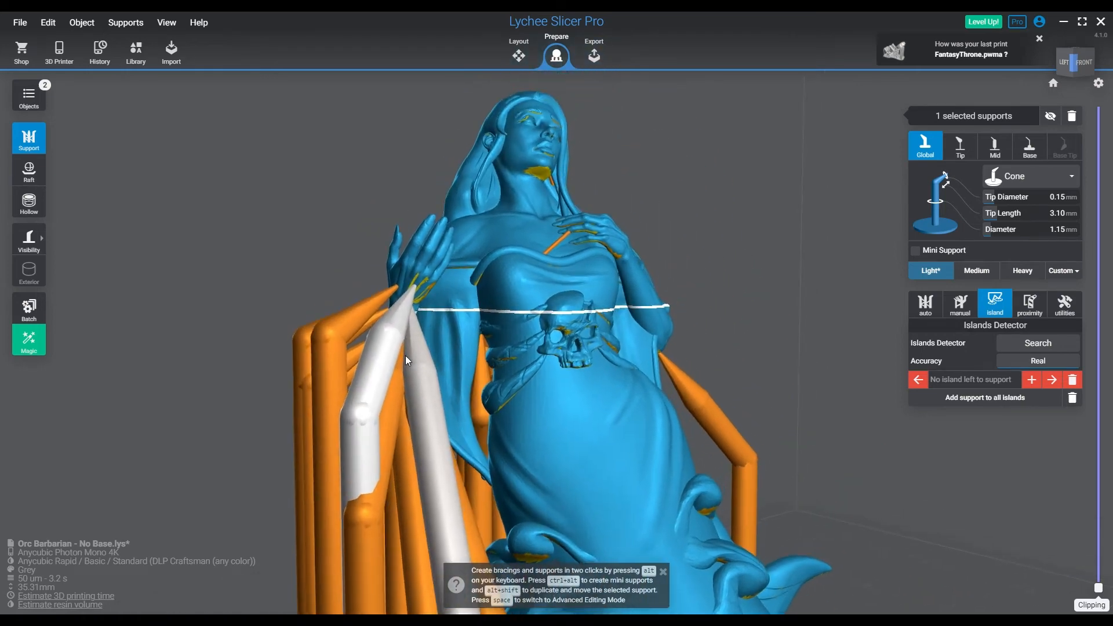
pyautogui.keyDown('ctrl'); pyautogui.keyDown('alt'); pyautogui.click(432, 222); pyautogui.keyUp('alt'); pyautogui.keyUp('ctrl')
pyautogui.keyDown('ctrl'); pyautogui.keyDown('alt'); pyautogui.click(407, 301); pyautogui.keyUp('alt'); pyautogui.keyUp('ctrl')
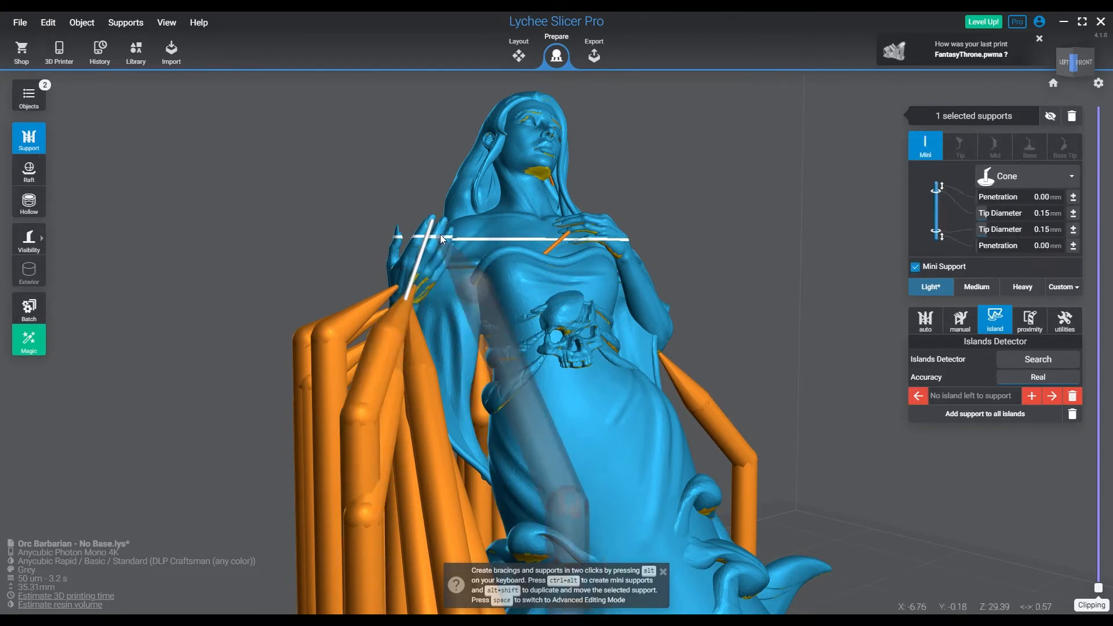
pyautogui.keyDown('ctrl'); pyautogui.keyDown('alt'); pyautogui.click(410, 316); pyautogui.keyUp('alt'); pyautogui.keyUp('ctrl')
pyautogui.keyDown('ctrl'); pyautogui.keyDown('alt'); pyautogui.click(443, 227); pyautogui.keyUp('alt'); pyautogui.keyUp('ctrl')
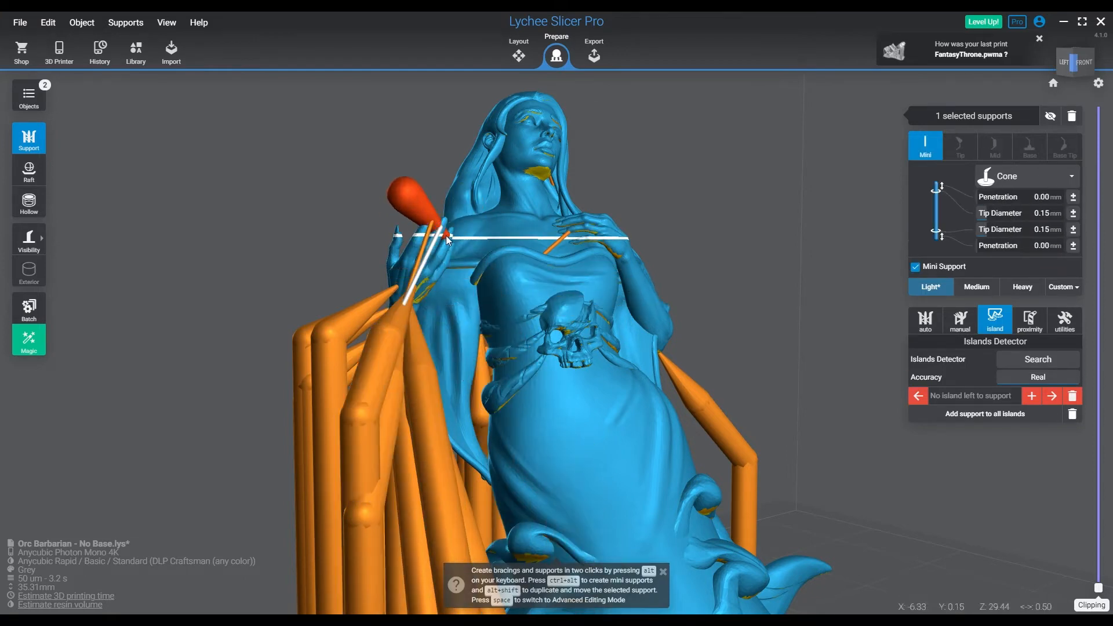
pyautogui.keyDown('ctrl'); pyautogui.keyDown('alt'); pyautogui.click(397, 238); pyautogui.keyUp('alt'); pyautogui.keyUp('ctrl')
pyautogui.keyDown('ctrl'); pyautogui.keyDown('alt'); pyautogui.click(379, 298); pyautogui.keyUp('alt'); pyautogui.keyUp('ctrl')
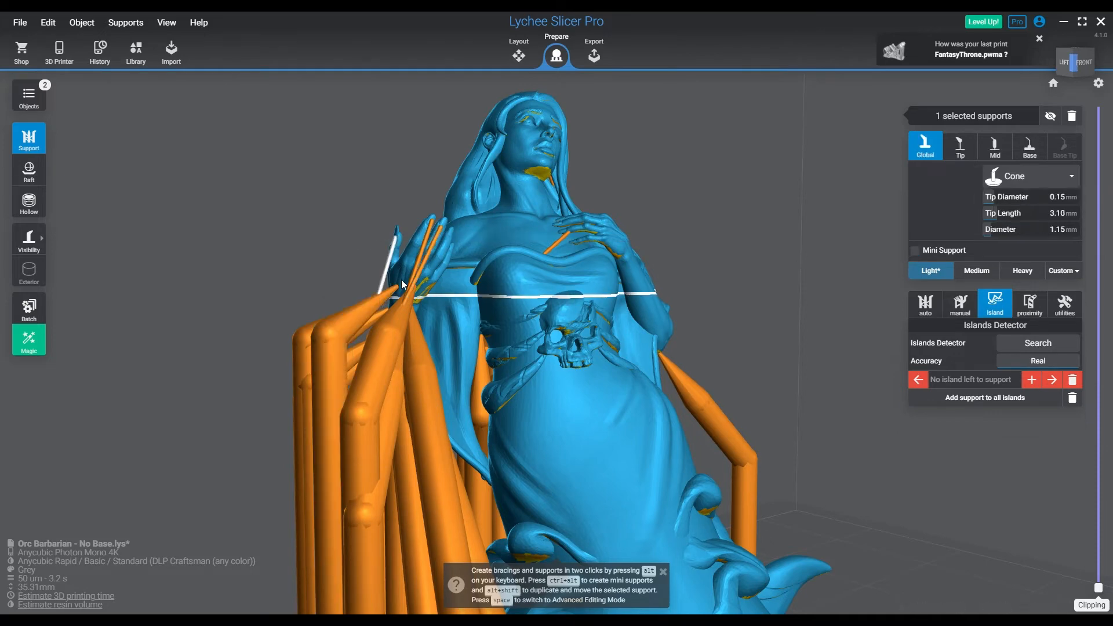
pyautogui.keyDown('ctrl'); pyautogui.keyDown('alt'); pyautogui.click(450, 248); pyautogui.keyUp('alt'); pyautogui.keyUp('ctrl')
pyautogui.keyDown('ctrl'); pyautogui.keyDown('alt'); pyautogui.click(410, 306); pyautogui.keyUp('alt'); pyautogui.keyUp('ctrl')
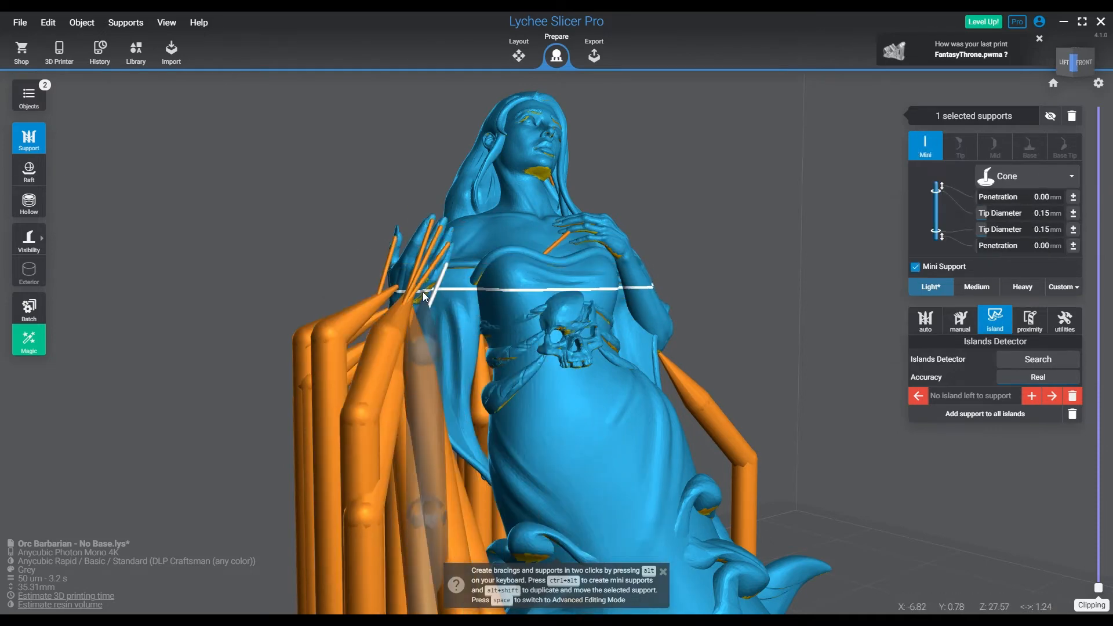
pyautogui.keyDown('ctrl'); pyautogui.keyDown('alt'); pyautogui.click(415, 325); pyautogui.keyUp('alt'); pyautogui.keyUp('ctrl')
# Add mini supports under the chin, and one mini support plus a light support on each side beneath the waist skull
pyautogui.moveTo(458, 377); pyautogui.dragTo(326, 385, button='right')
pyautogui.moveTo(521, 380); pyautogui.dragTo(360, 332, button='right')
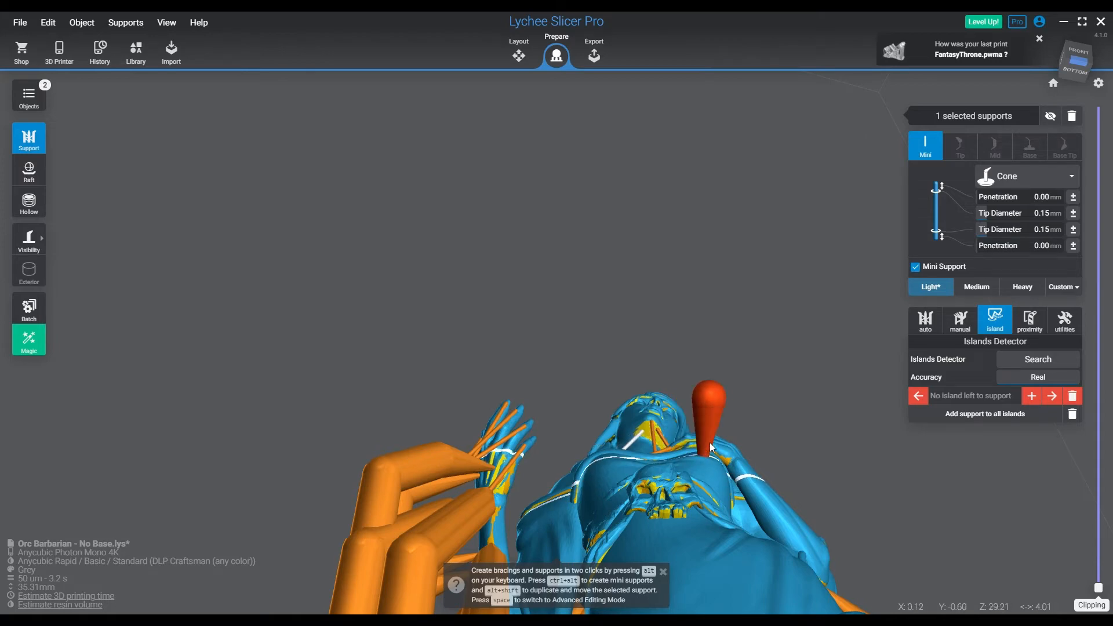
pyautogui.moveTo(710, 443); pyautogui.dragTo(668, 540, button='right')
pyautogui.moveTo(731, 375); pyautogui.dragTo(713, 504, button='right')
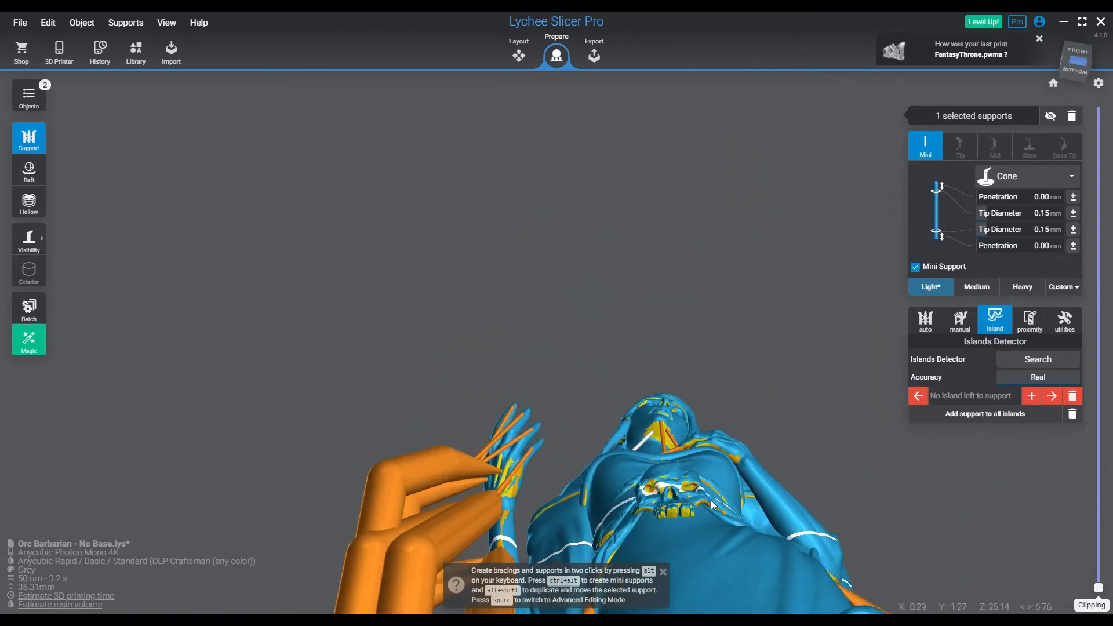
pyautogui.click(673, 513)
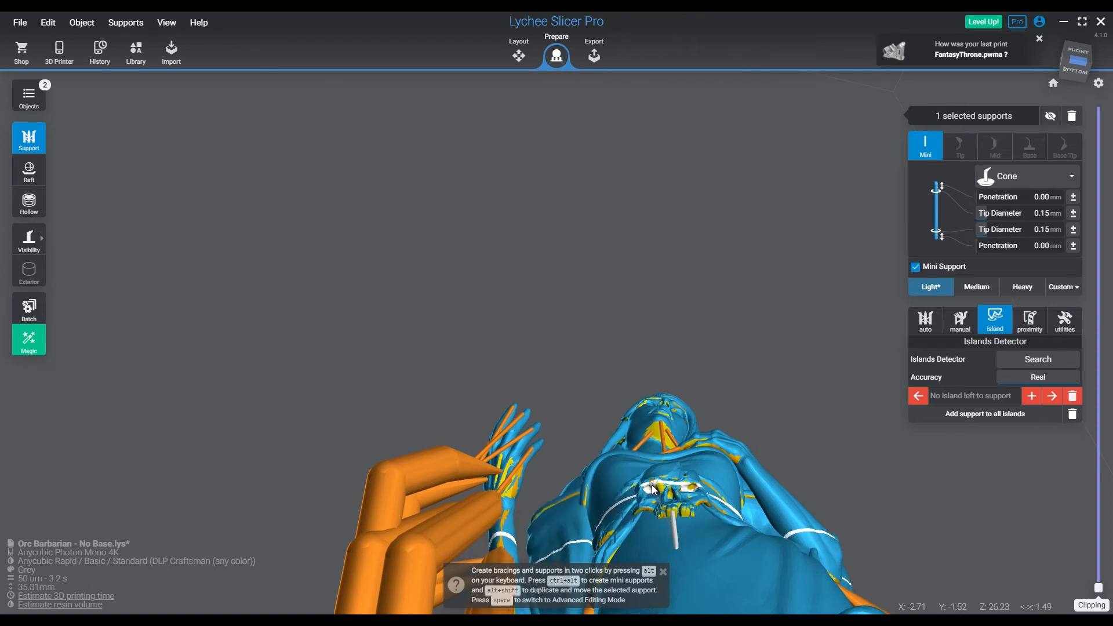
pyautogui.click(659, 508)
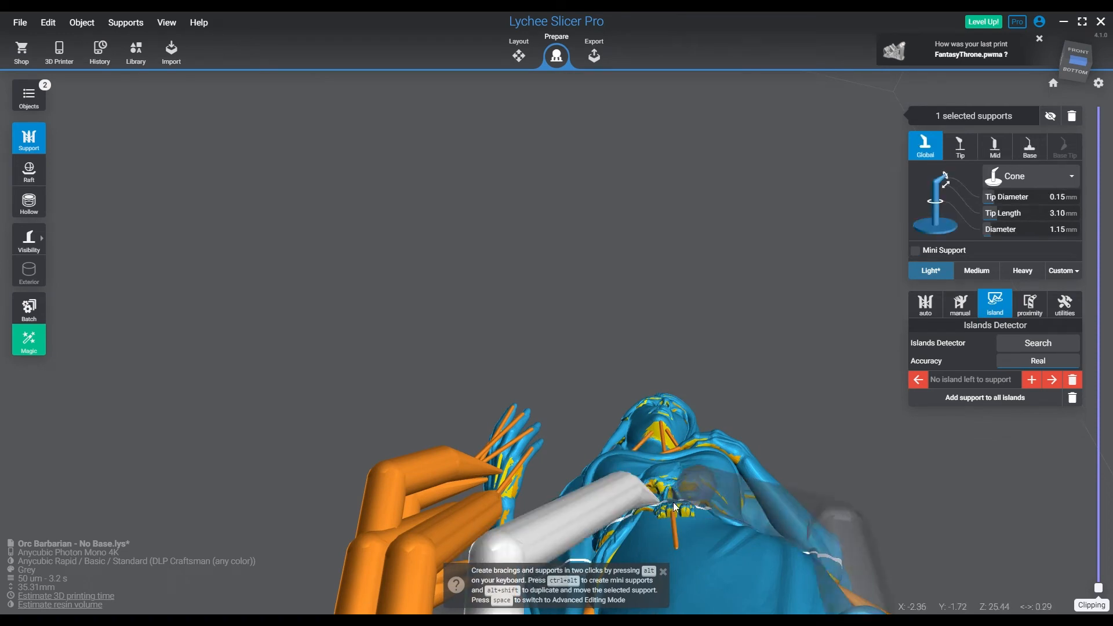
pyautogui.click(690, 511)
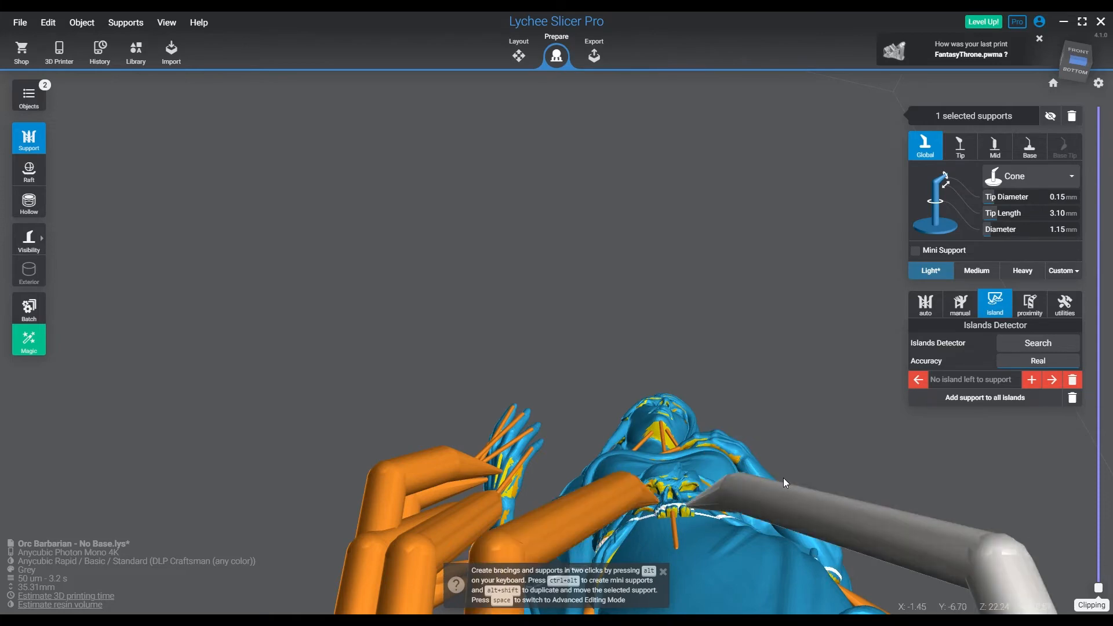
# Add a mini support under the upper curled skirt fold and light supports under the fold below it and the lower skirt
pyautogui.moveTo(757, 521); pyautogui.dragTo(880, 522, button='right')
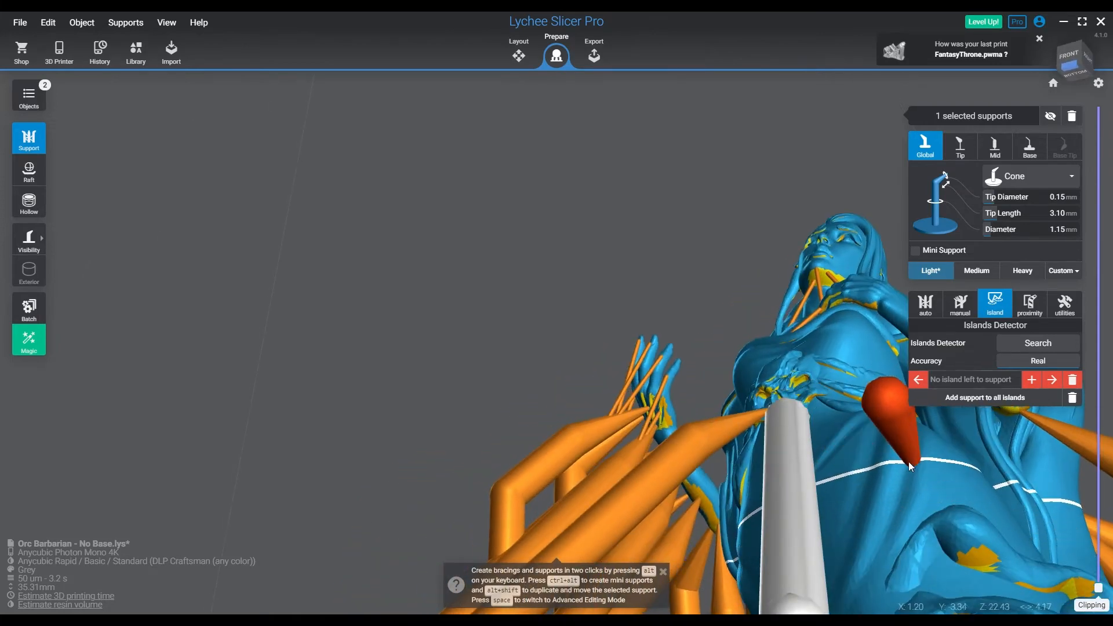
pyautogui.moveTo(909, 461); pyautogui.dragTo(597, 343, button='right')
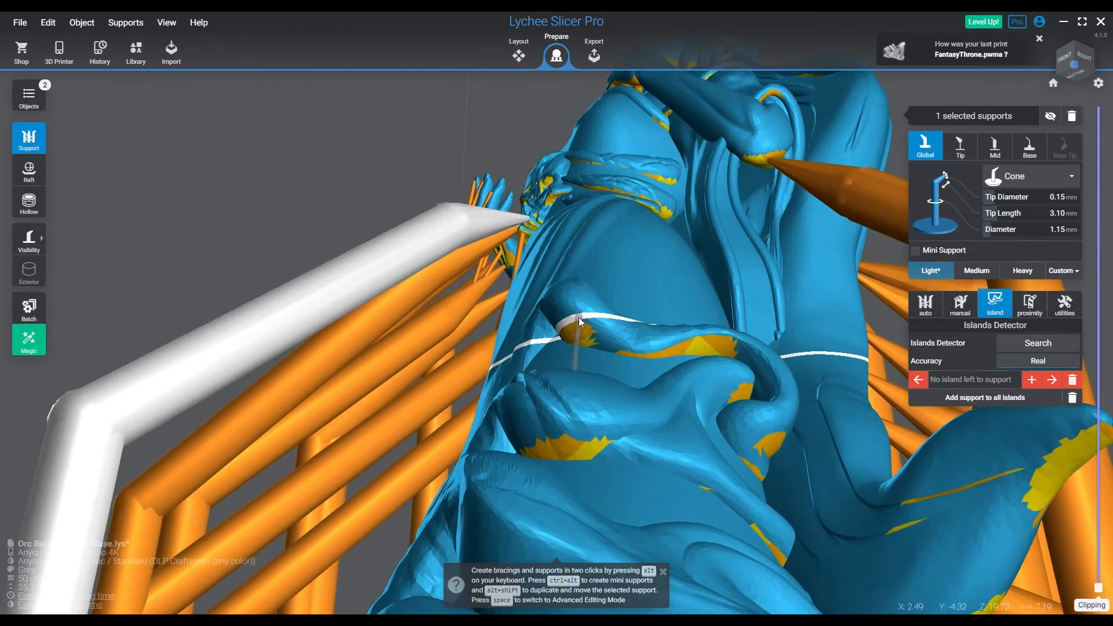
pyautogui.keyDown('ctrl'); pyautogui.keyDown('alt'); pyautogui.click(576, 325); pyautogui.keyUp('alt'); pyautogui.keyUp('ctrl')
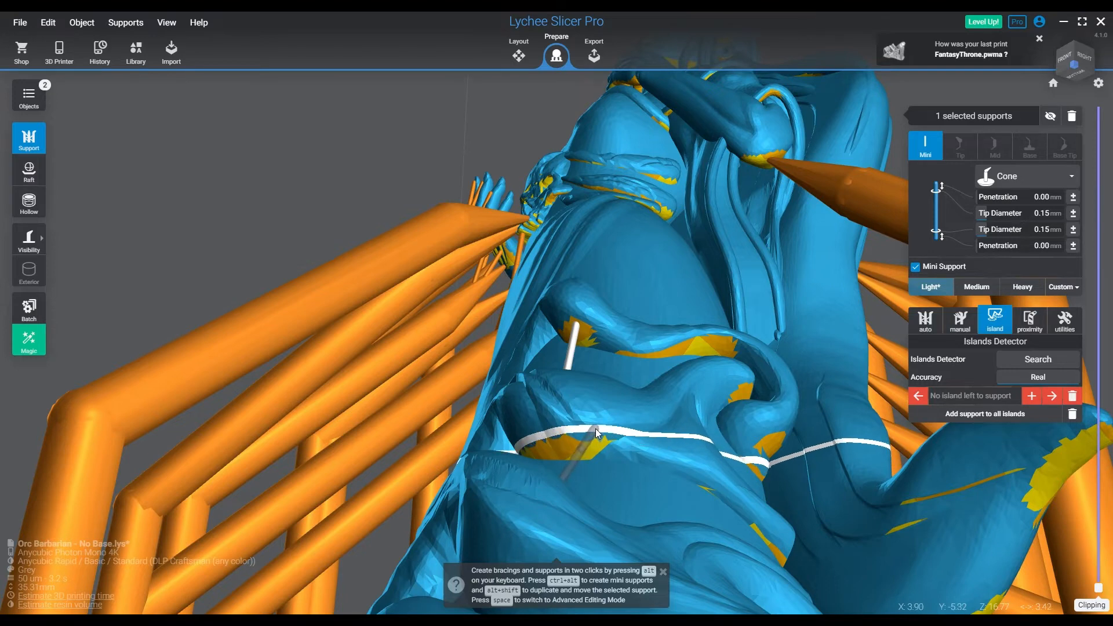
pyautogui.click(635, 422)
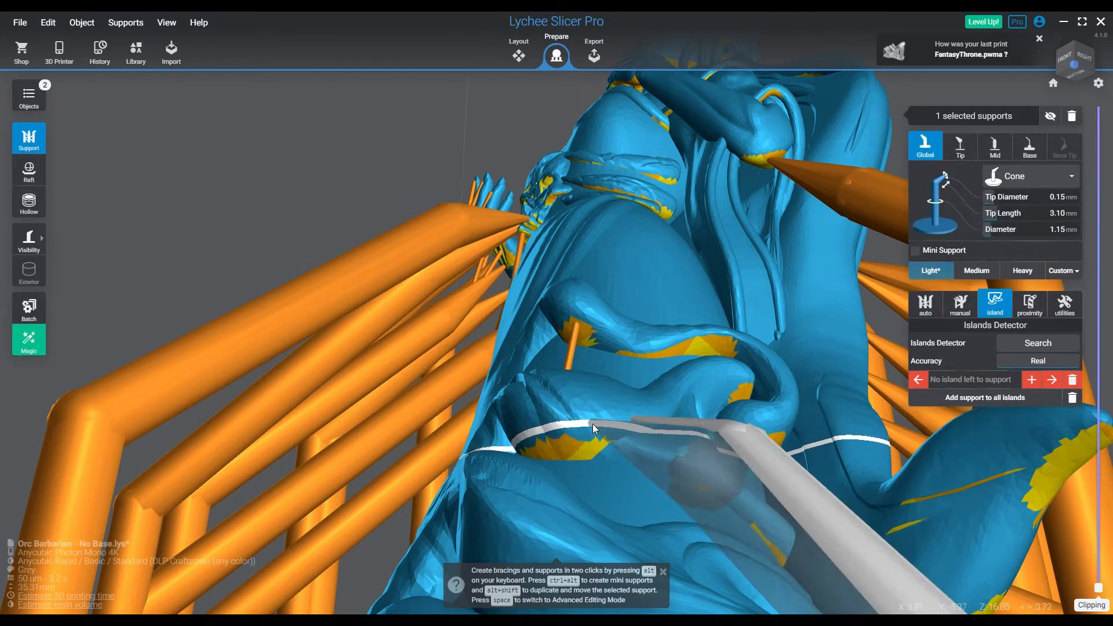
pyautogui.click(582, 421)
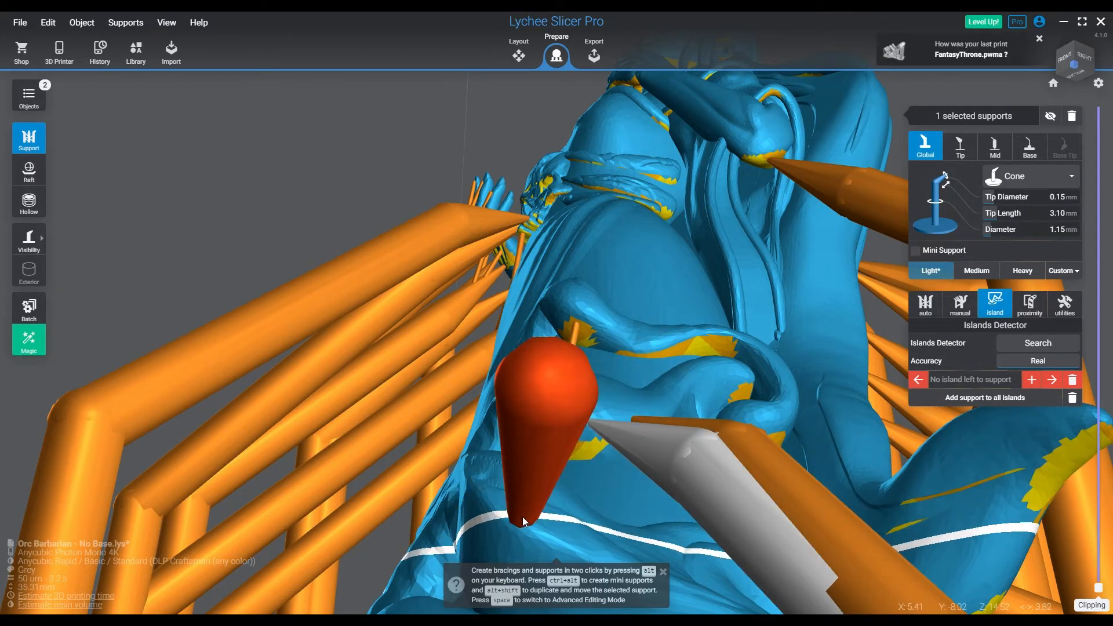
pyautogui.click(510, 526)
# Add light supports under the pointed end of the flowing cloth and along its underside
pyautogui.scroll(-8, 602, 401)
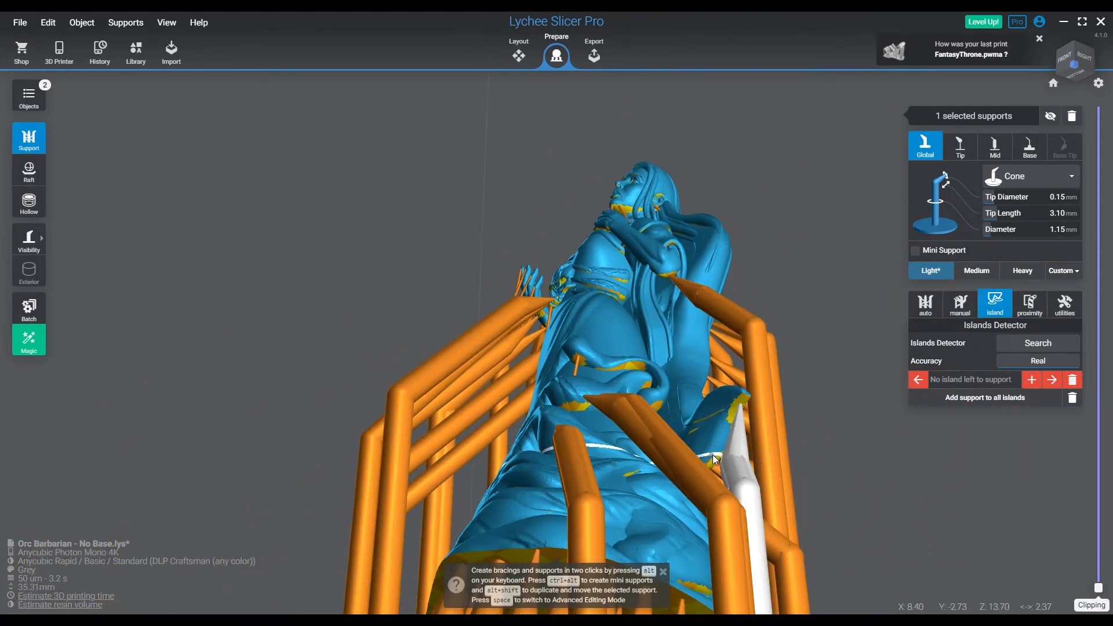
pyautogui.moveTo(749, 468); pyautogui.dragTo(621, 463, button='right')
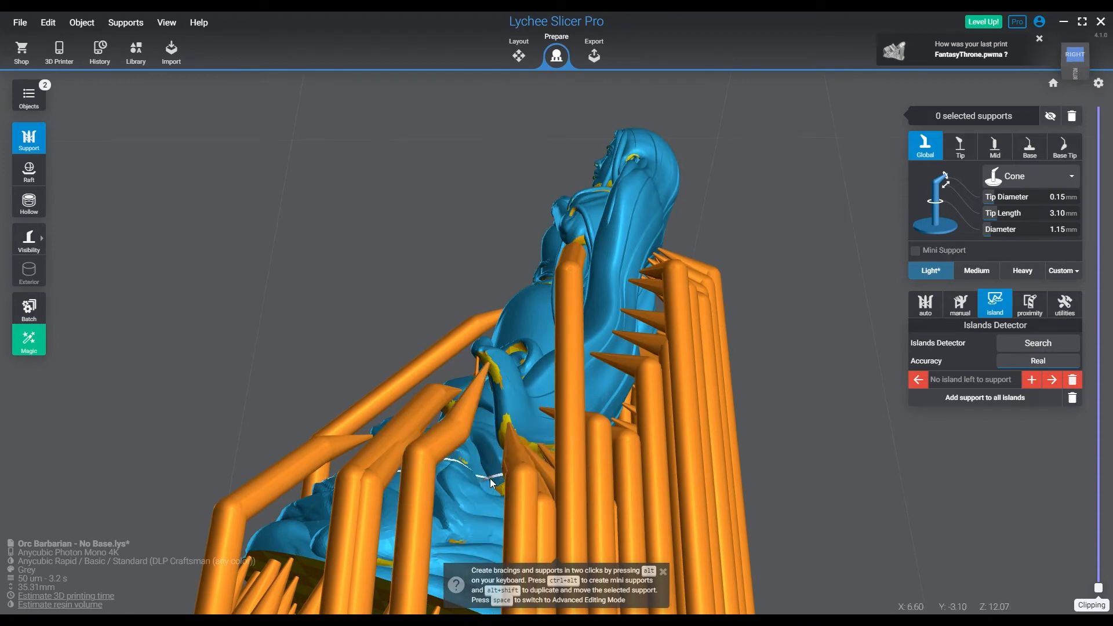
pyautogui.click(507, 411)
pyautogui.moveTo(671, 510); pyautogui.dragTo(555, 549, button='right')
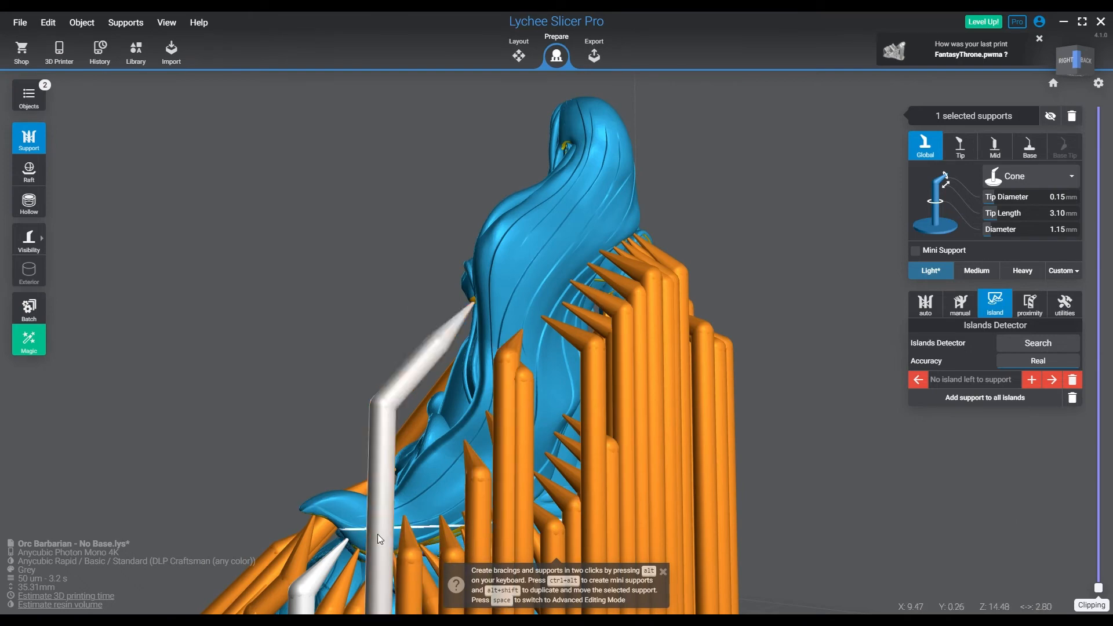
# Add mini supports beneath the tip of the pointed cloth end, anchoring them to the neighbouring light supports
pyautogui.moveTo(409, 524); pyautogui.dragTo(473, 432, button='right')
pyautogui.scroll(5, 392, 358)
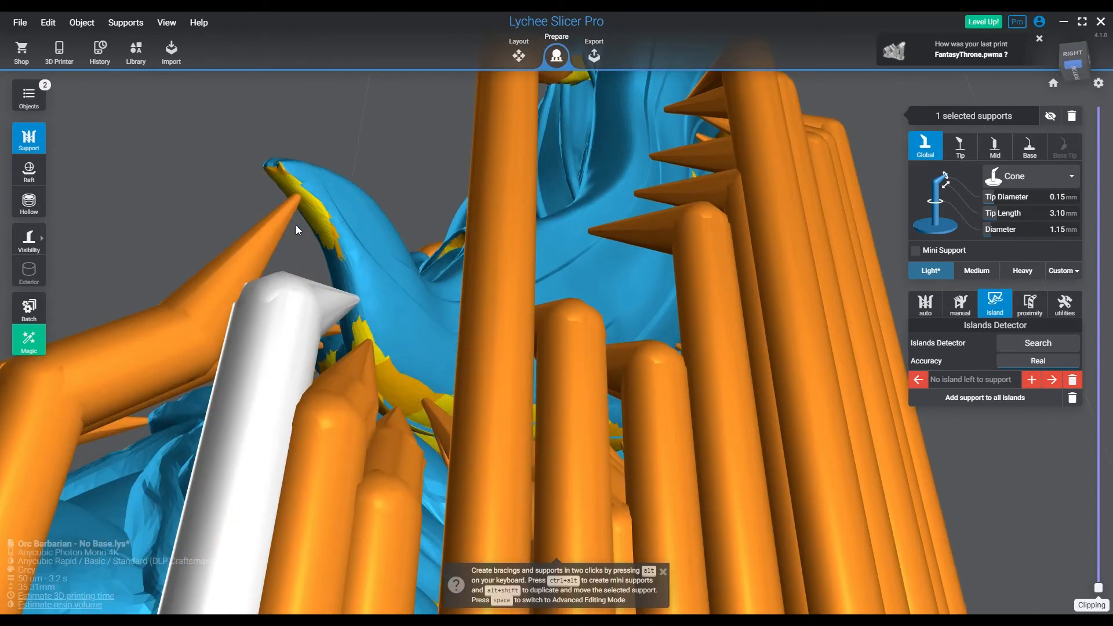
pyautogui.keyDown('ctrl'); pyautogui.keyDown('alt'); pyautogui.click(318, 217); pyautogui.keyUp('alt'); pyautogui.keyUp('ctrl')
pyautogui.keyDown('ctrl'); pyautogui.keyDown('alt'); pyautogui.click(330, 292); pyautogui.keyUp('alt'); pyautogui.keyUp('ctrl')
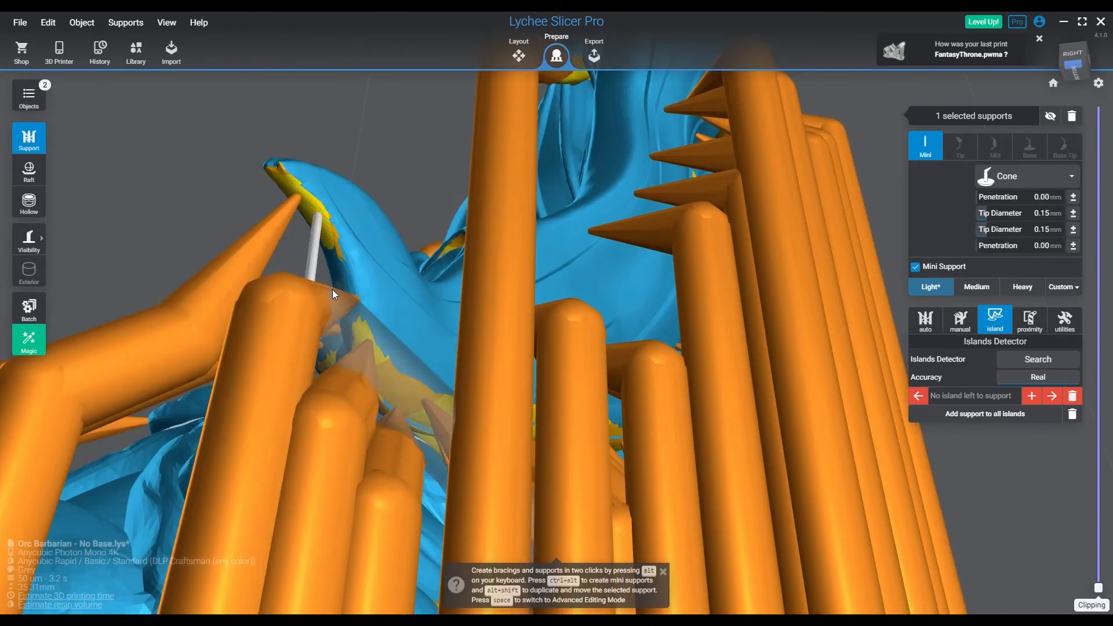
pyautogui.moveTo(352, 295); pyautogui.dragTo(395, 330, button='right')
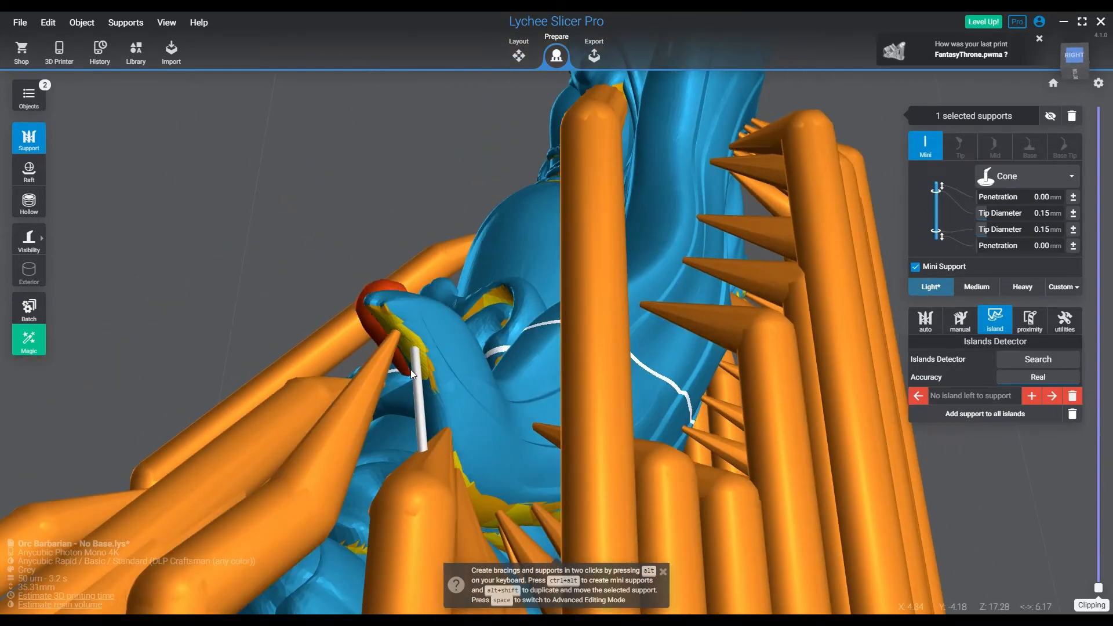
pyautogui.keyDown('ctrl'); pyautogui.keyDown('alt'); pyautogui.click(438, 431); pyautogui.keyUp('alt'); pyautogui.keyUp('ctrl')
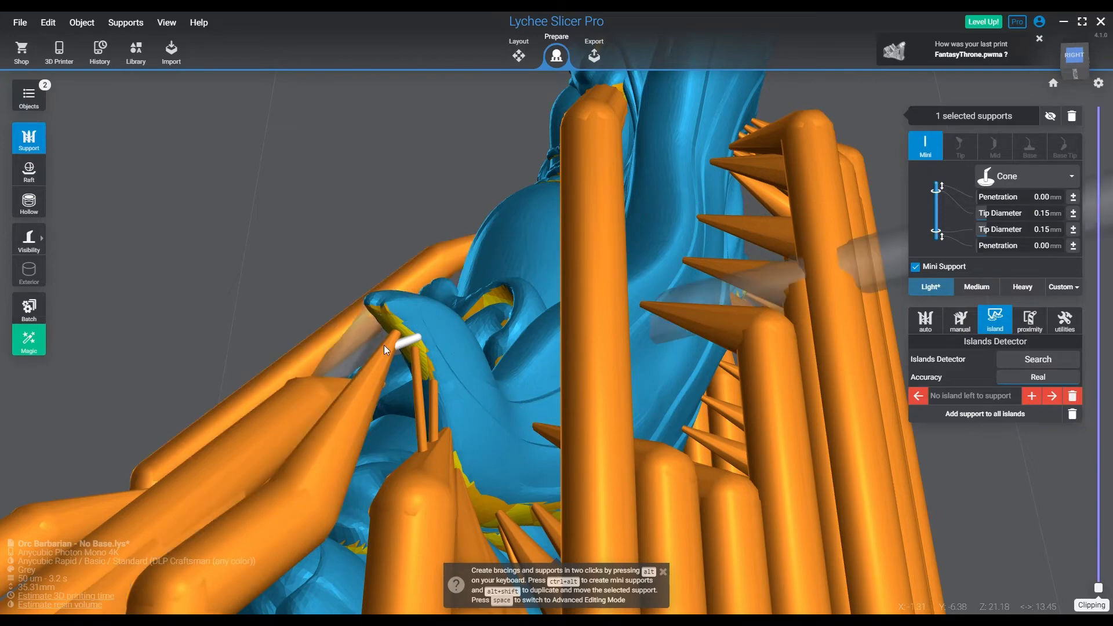
# Continue the mini supports farther down the lower edge of the pointed cloth, between the existing light support tips
pyautogui.moveTo(425, 426); pyautogui.dragTo(385, 426, button='right')
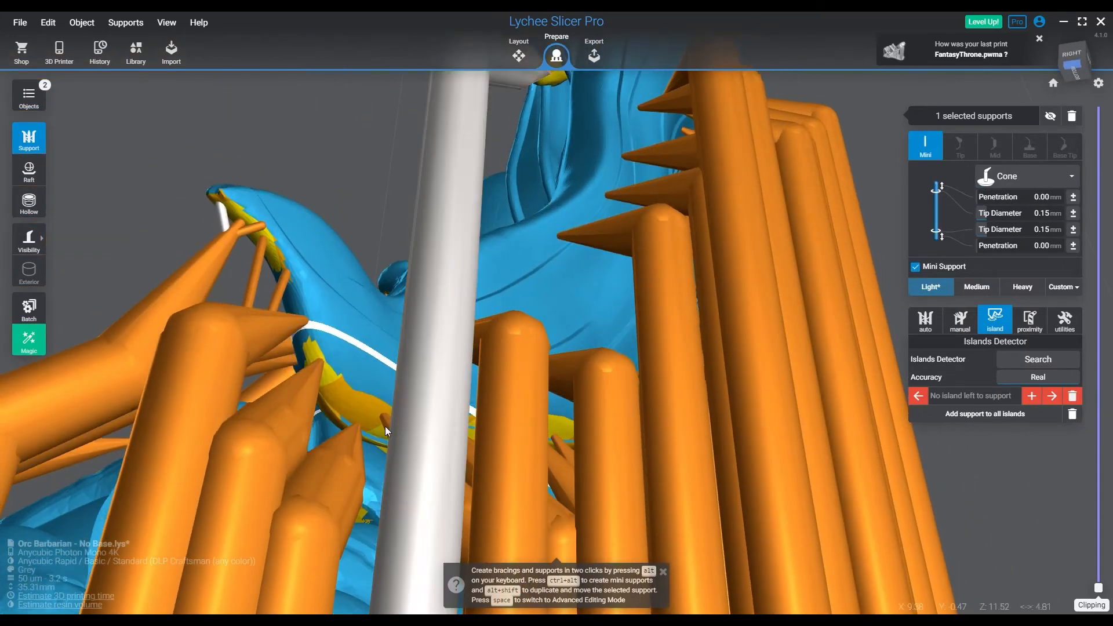
pyautogui.keyDown('ctrl'); pyautogui.keyDown('alt'); pyautogui.click(316, 382); pyautogui.keyUp('alt'); pyautogui.keyUp('ctrl')
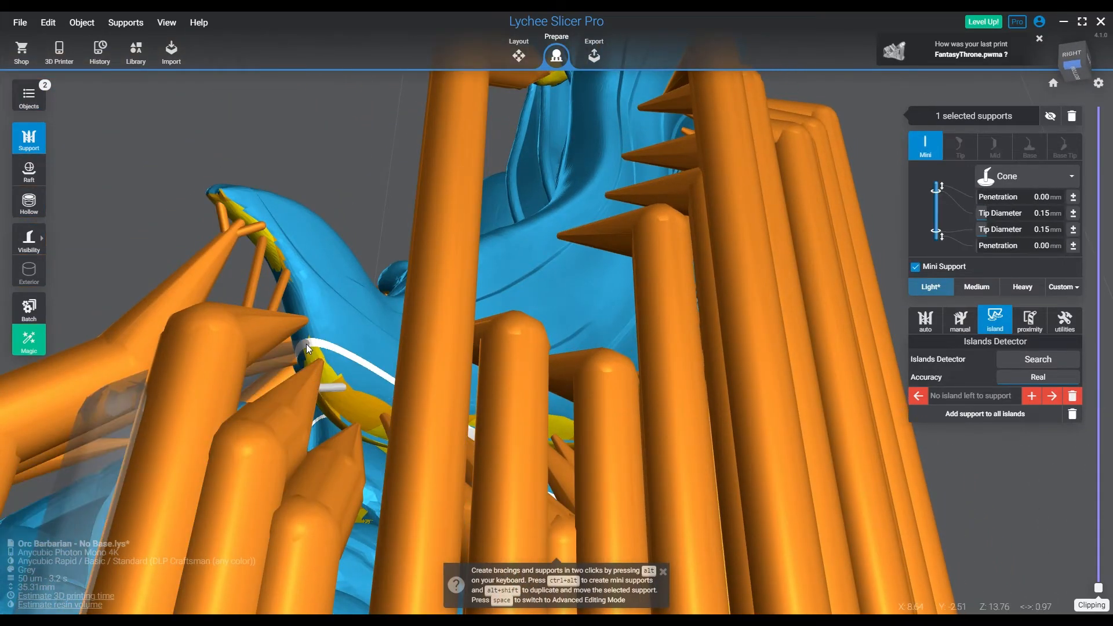
pyautogui.keyDown('ctrl'); pyautogui.keyDown('alt'); pyautogui.click(306, 343); pyautogui.keyUp('alt'); pyautogui.keyUp('ctrl')
pyautogui.keyDown('ctrl'); pyautogui.keyDown('alt'); pyautogui.click(308, 376); pyautogui.keyUp('alt'); pyautogui.keyUp('ctrl')
pyautogui.keyDown('ctrl'); pyautogui.keyDown('alt'); pyautogui.click(349, 428); pyautogui.keyUp('alt'); pyautogui.keyUp('ctrl')
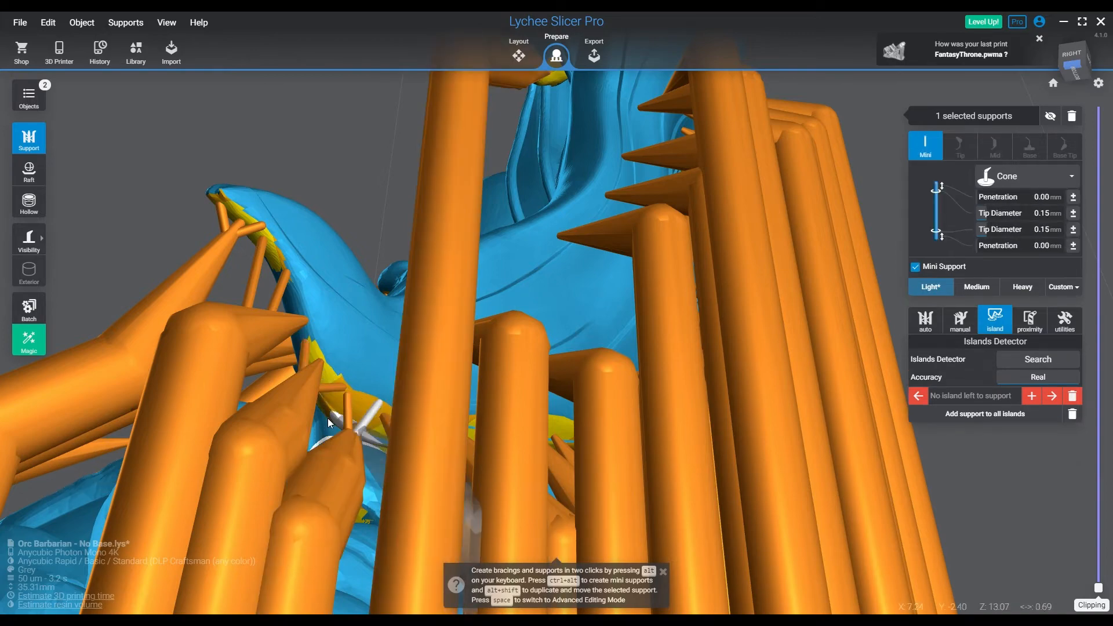
# Add light supports under the small curled fold beside the skirt and on the skirt's front
pyautogui.scroll(-5, 342, 414)
pyautogui.moveTo(324, 416); pyautogui.dragTo(607, 464)
pyautogui.moveTo(470, 451); pyautogui.dragTo(576, 439)
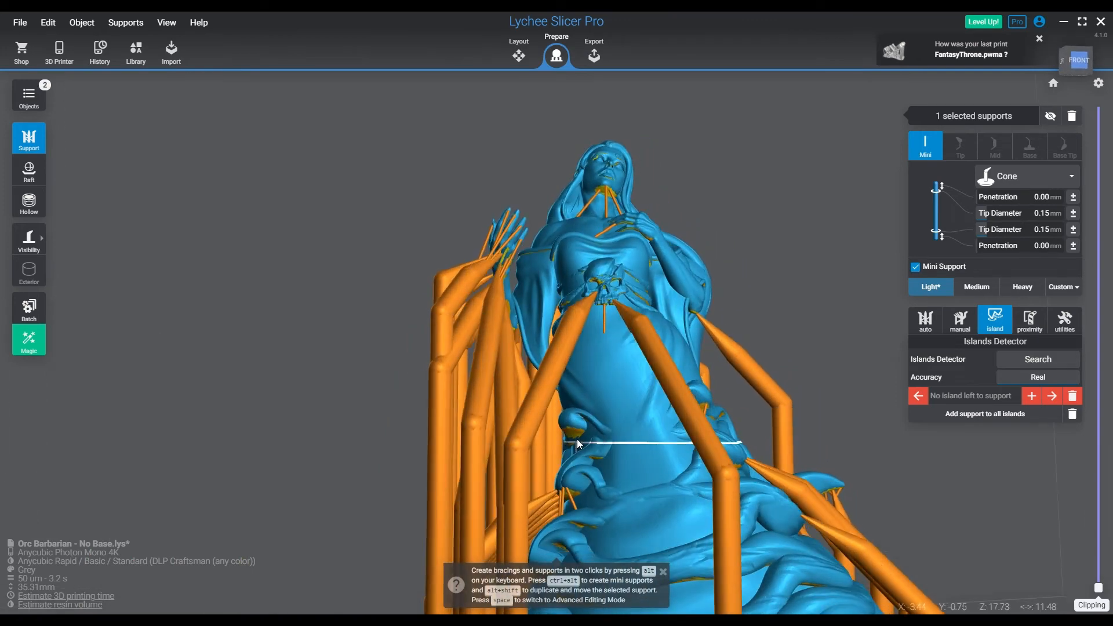
pyautogui.click(571, 429)
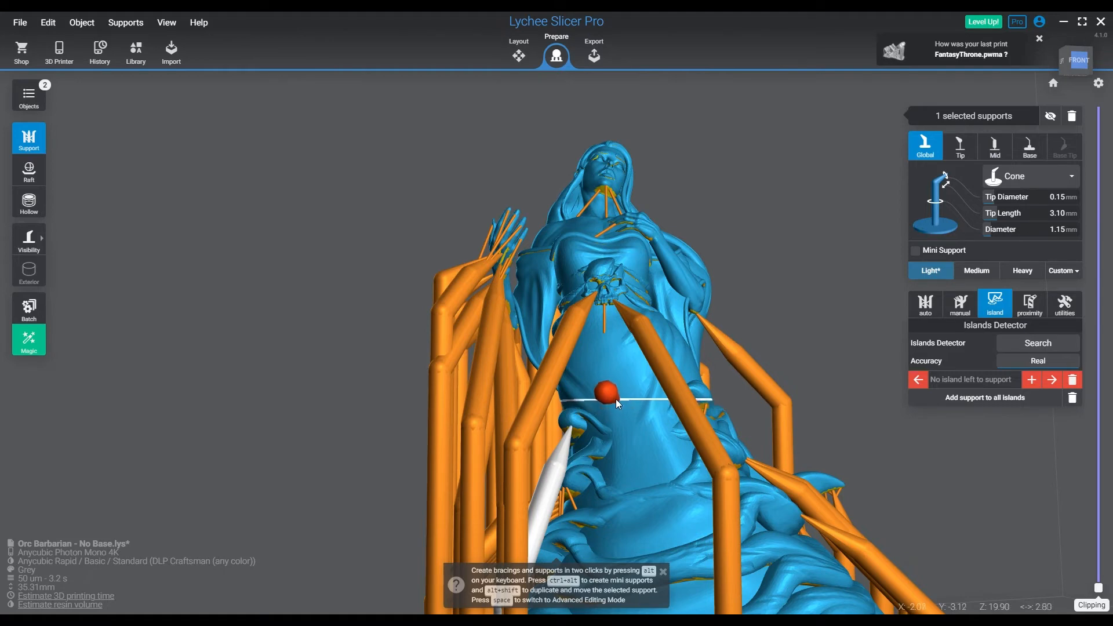
pyautogui.click(607, 395)
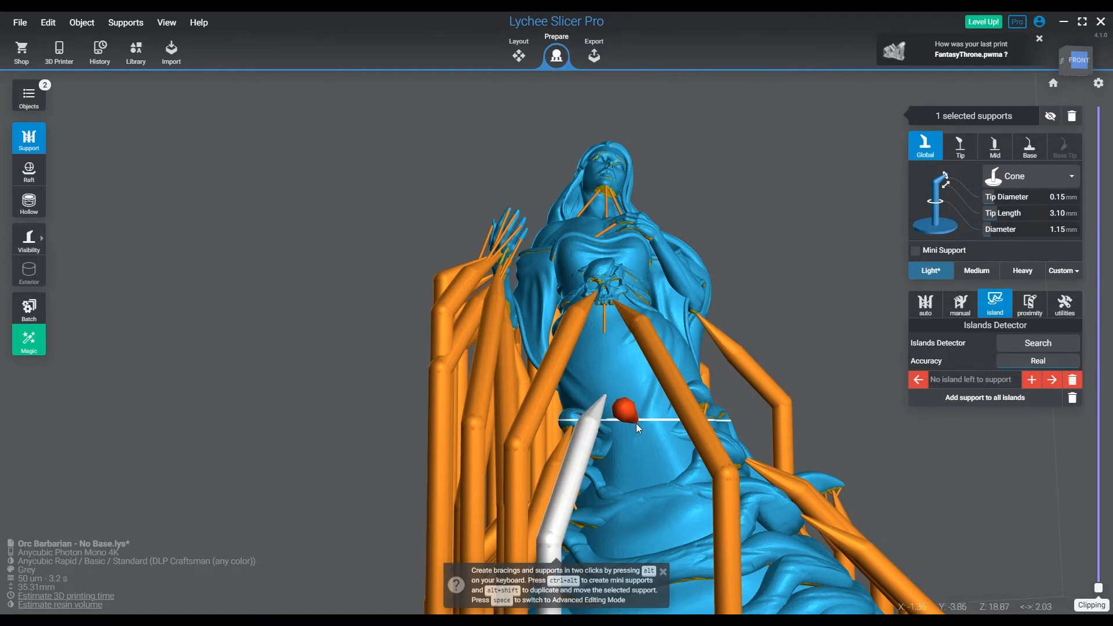
# Add light supports on the skirt's front, the drape below the shoulder and the underside of the bent elbow
pyautogui.click(590, 385)
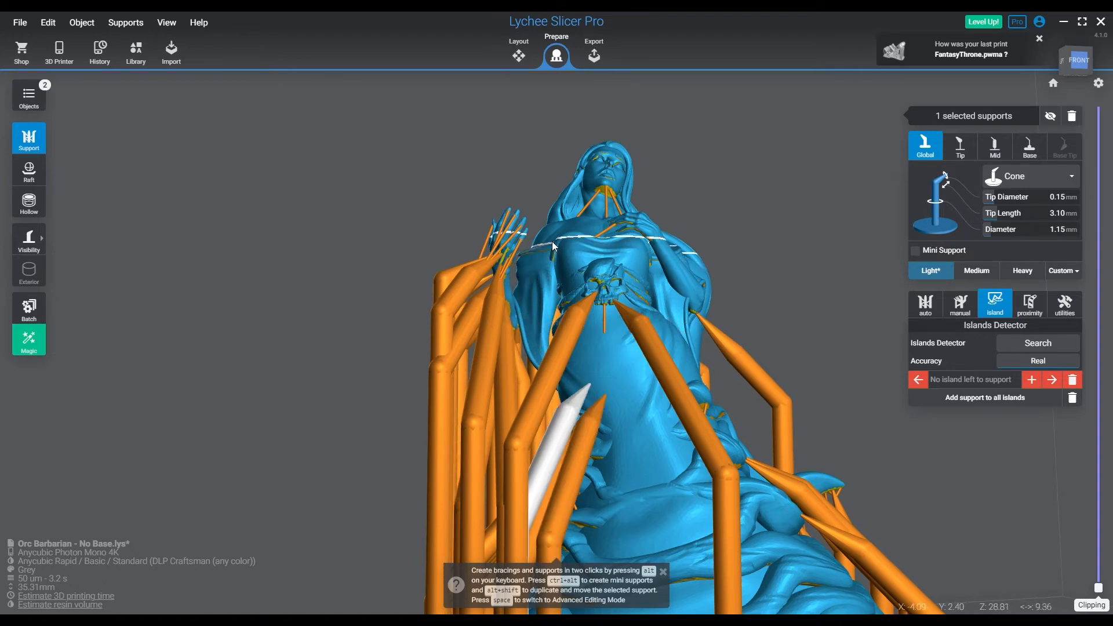
pyautogui.click(547, 266)
pyautogui.moveTo(547, 267); pyautogui.dragTo(789, 413, button='right')
pyautogui.moveTo(638, 435); pyautogui.dragTo(651, 416, button='right')
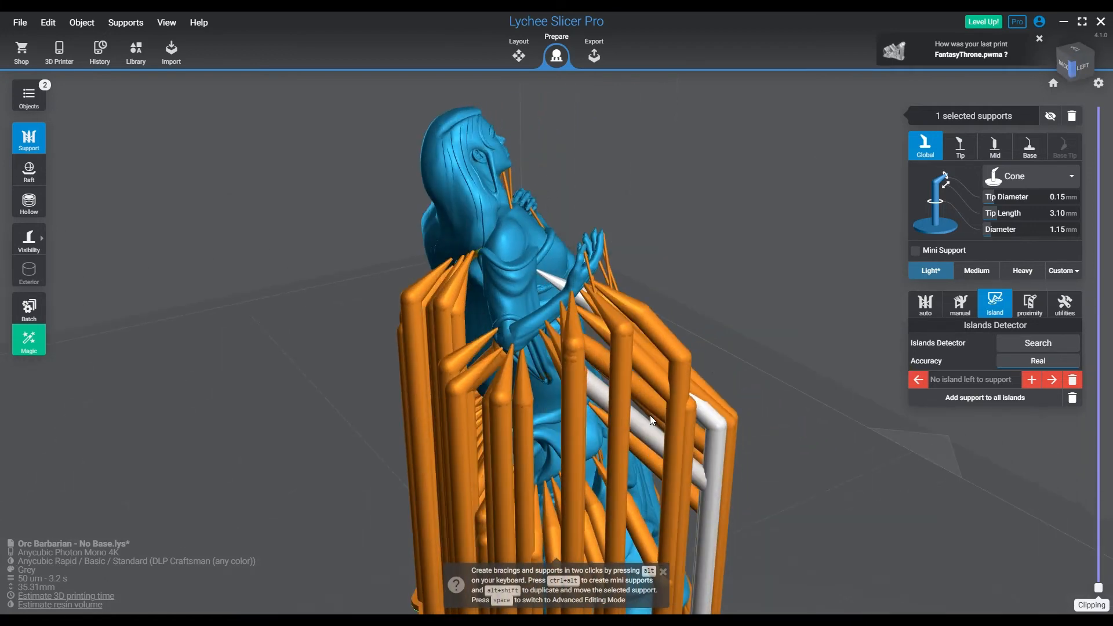
pyautogui.click(527, 336)
pyautogui.moveTo(501, 312); pyautogui.dragTo(518, 237, button='right')
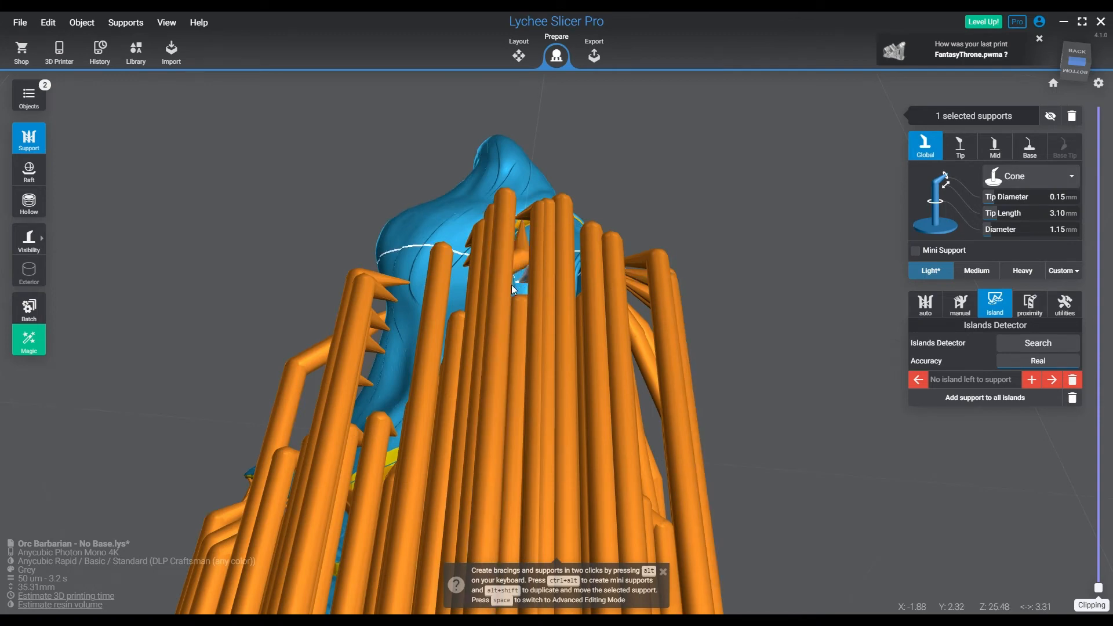
# Add a row of light supports across the back of the long flowing hair, filling the gaps between the existing supports
pyautogui.click(405, 274)
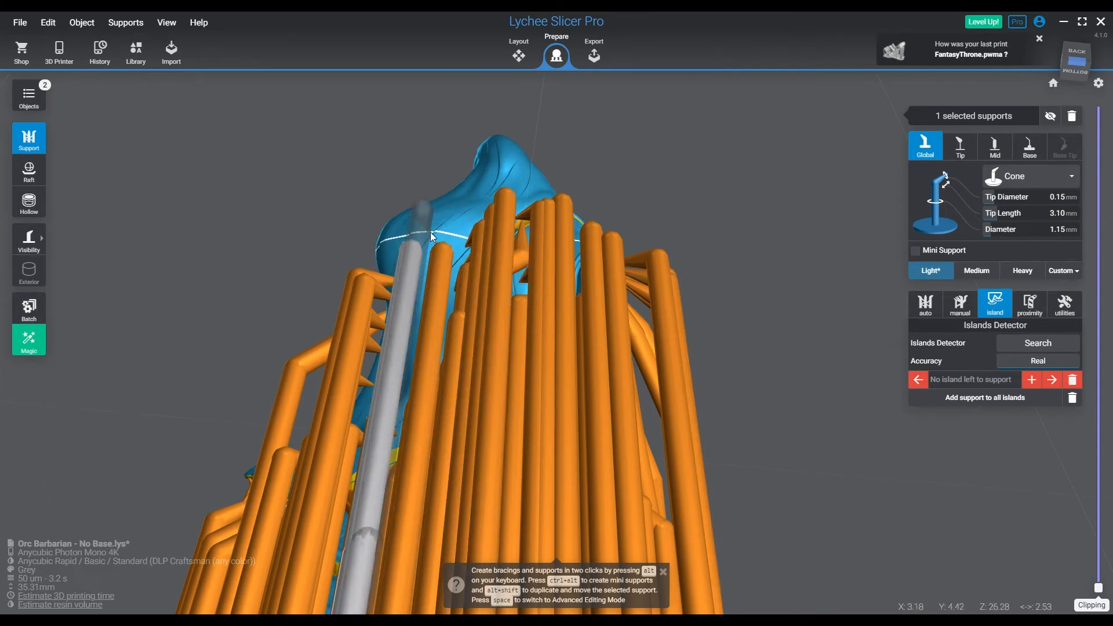
pyautogui.click(425, 228)
pyautogui.click(454, 224)
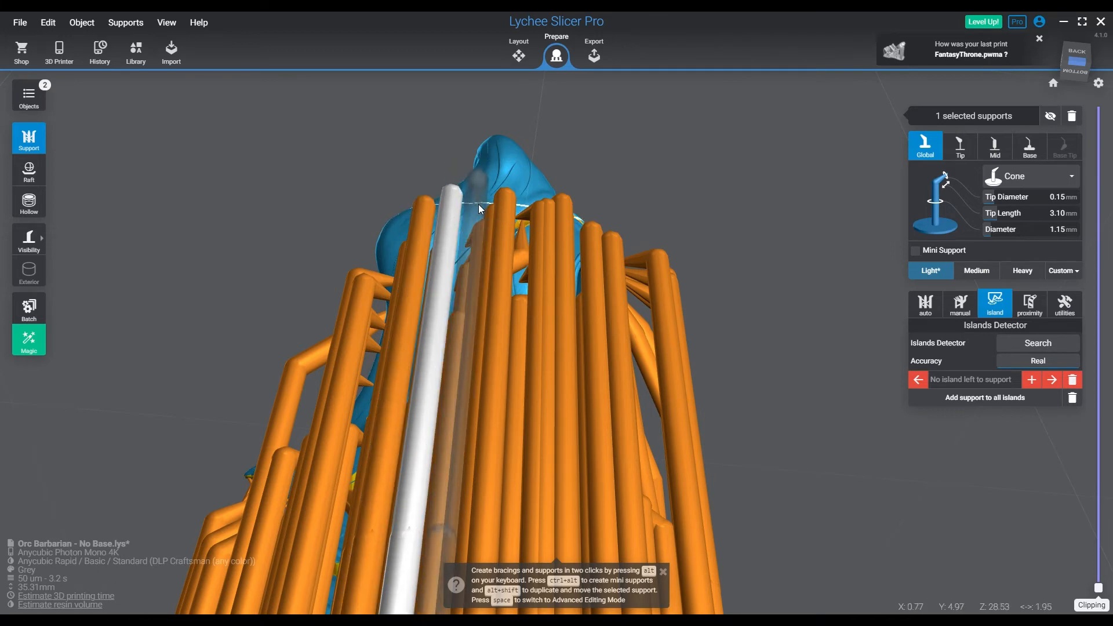
pyautogui.moveTo(478, 204); pyautogui.dragTo(626, 358, button='right')
pyautogui.click(479, 293)
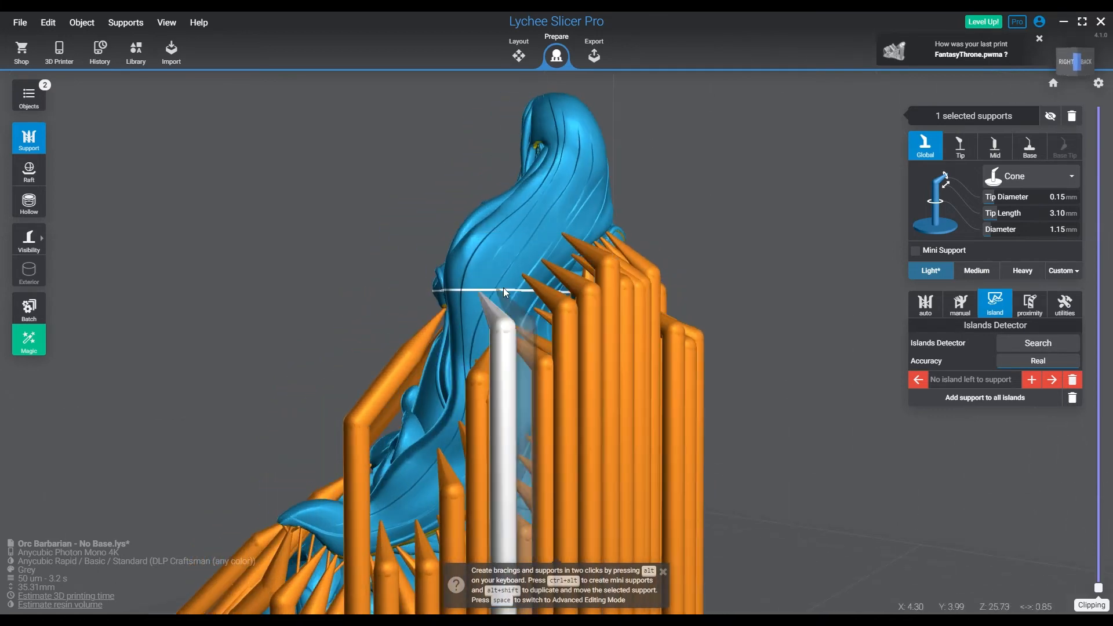
pyautogui.click(510, 284)
pyautogui.click(504, 291)
# Add light supports along the lower trailing edge of the back drape, toward the pointed cloth end
pyautogui.moveTo(498, 315); pyautogui.dragTo(500, 354, button='right')
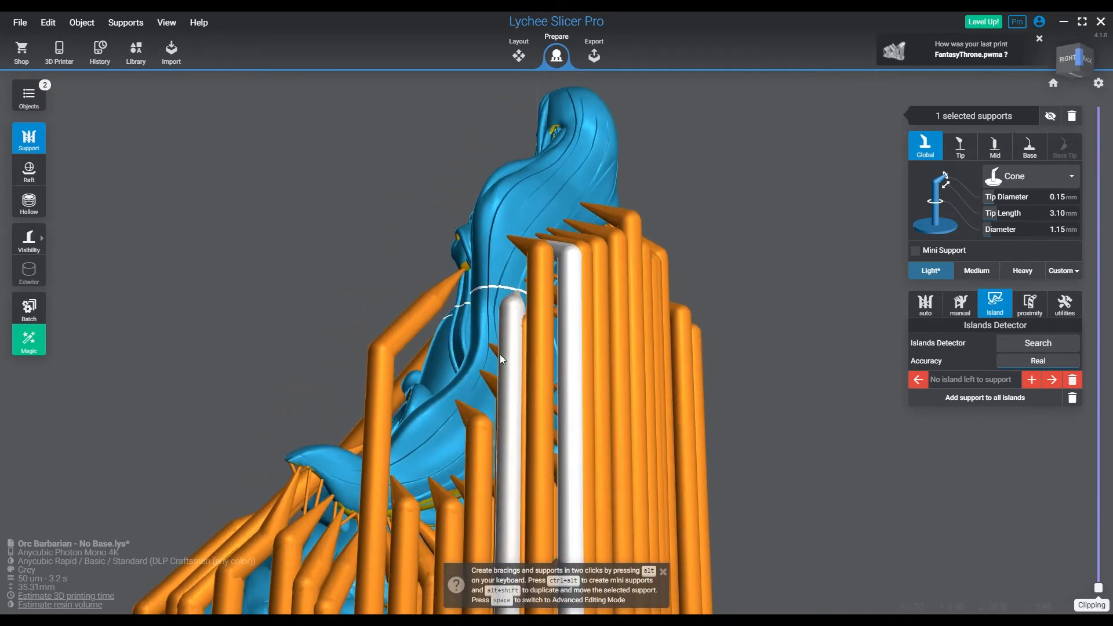
pyautogui.click(432, 434)
pyautogui.click(413, 444)
pyautogui.click(342, 466)
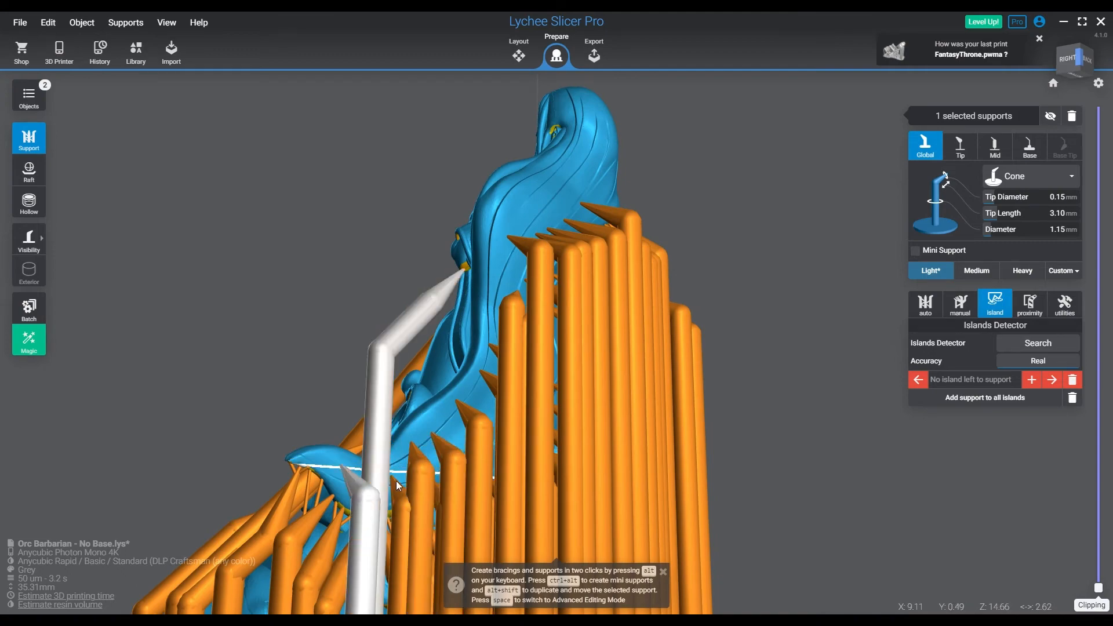
pyautogui.moveTo(395, 481); pyautogui.dragTo(626, 402, button='right')
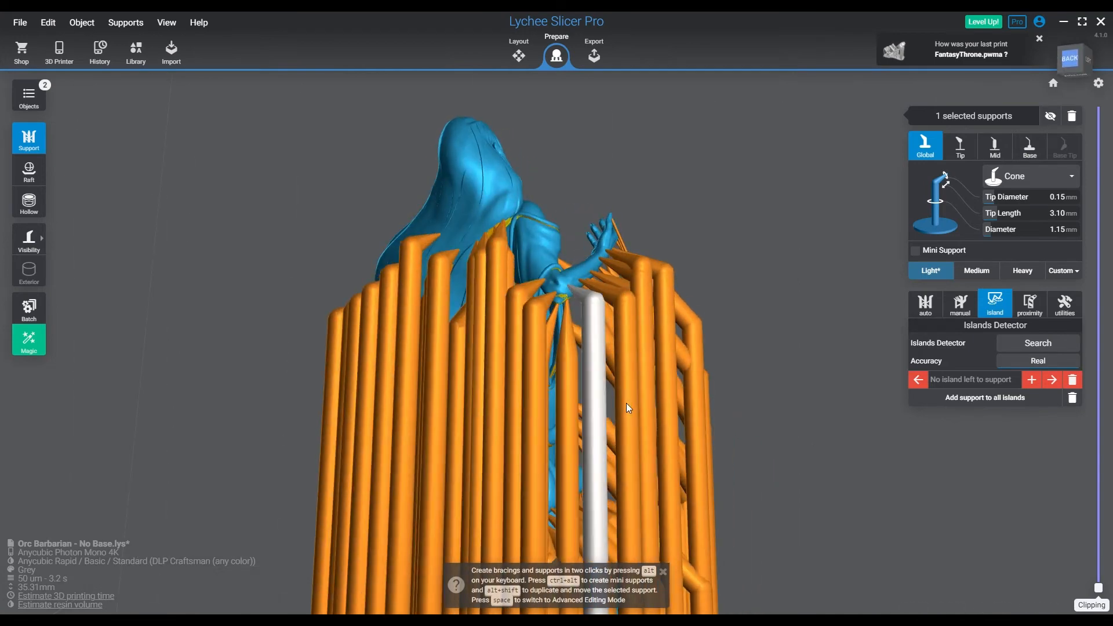
# Clip the model down to about layer 60 and examine how its first layers meet the support tips
pyautogui.scroll(-6, 623, 435)
pyautogui.moveTo(649, 454); pyautogui.dragTo(515, 526, button='right')
pyautogui.moveTo(1096, 587); pyautogui.dragTo(1097, 542)
pyautogui.scroll(2, 613, 495)
pyautogui.scroll(5, 613, 494)
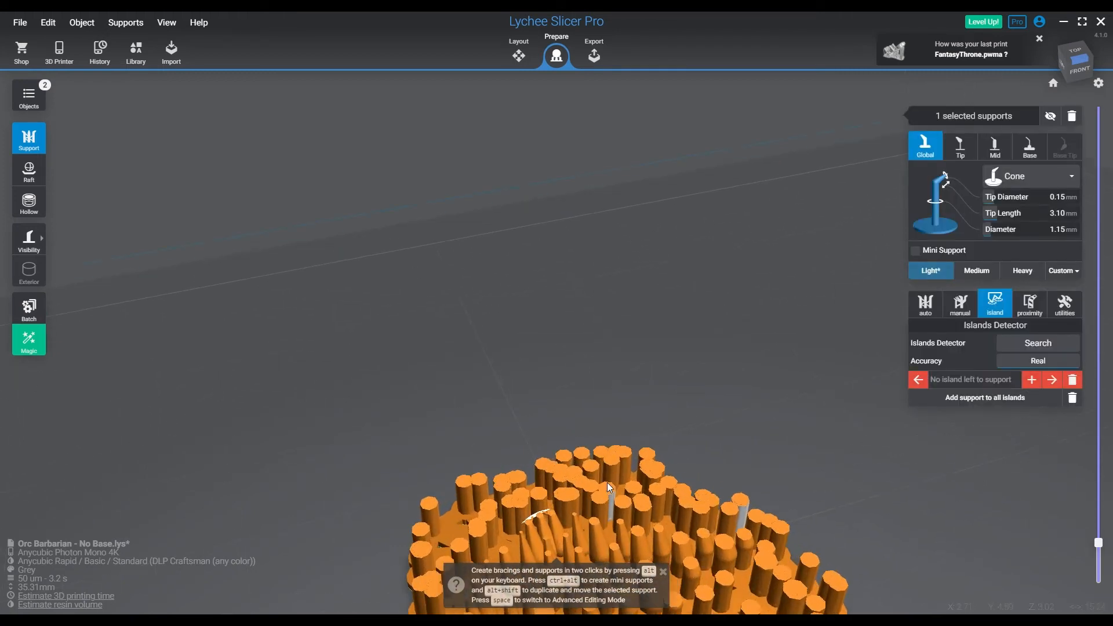
pyautogui.moveTo(606, 479); pyautogui.dragTo(752, 260, button='middle')
pyautogui.moveTo(688, 484); pyautogui.dragTo(739, 409, button='middle')
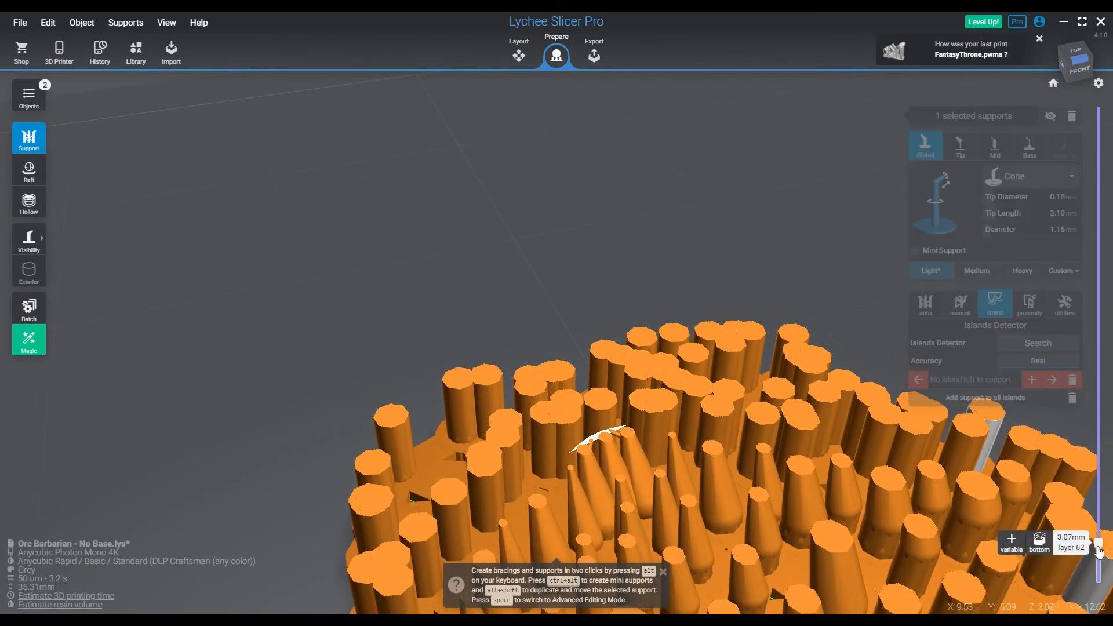
pyautogui.click(739, 520)
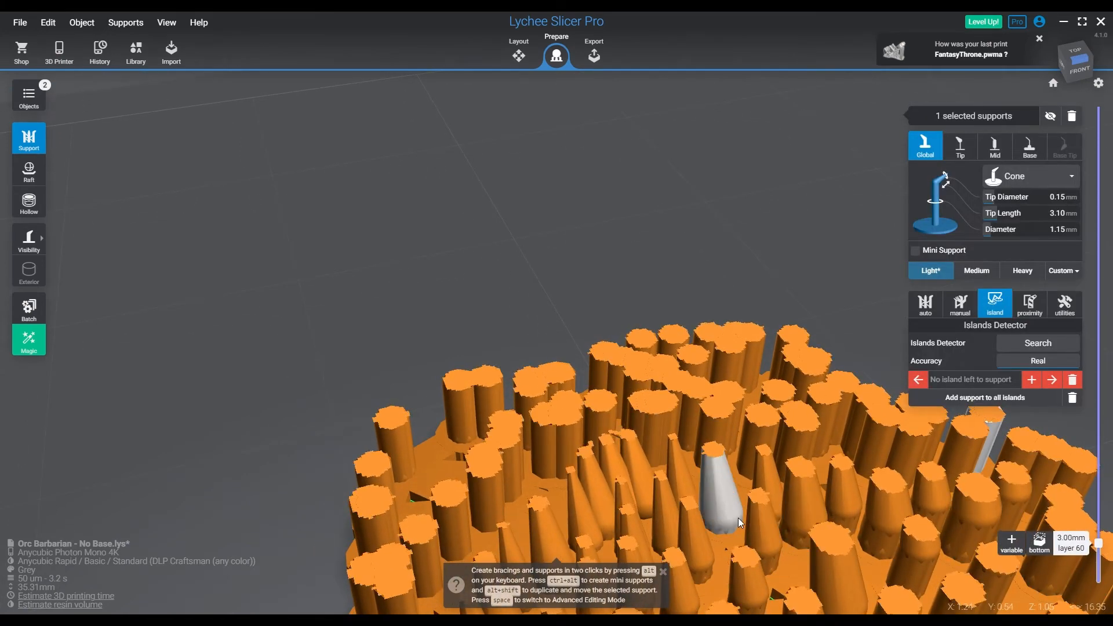
pyautogui.keyDown('shift'); pyautogui.scroll(17, 739, 517); pyautogui.keyUp('shift')
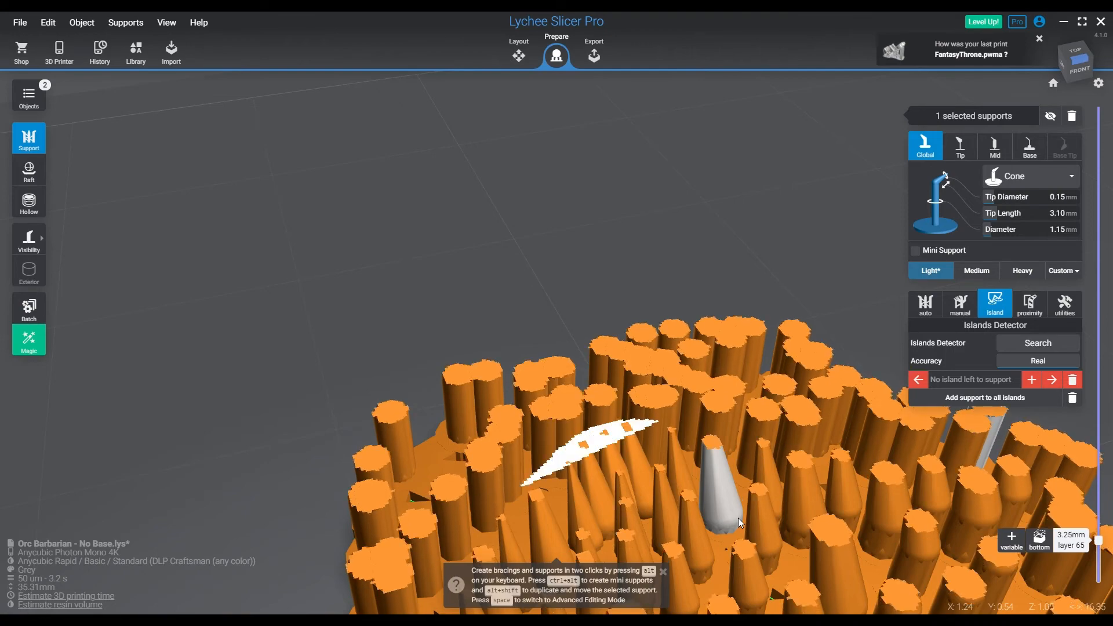
pyautogui.scroll(-5, 738, 506)
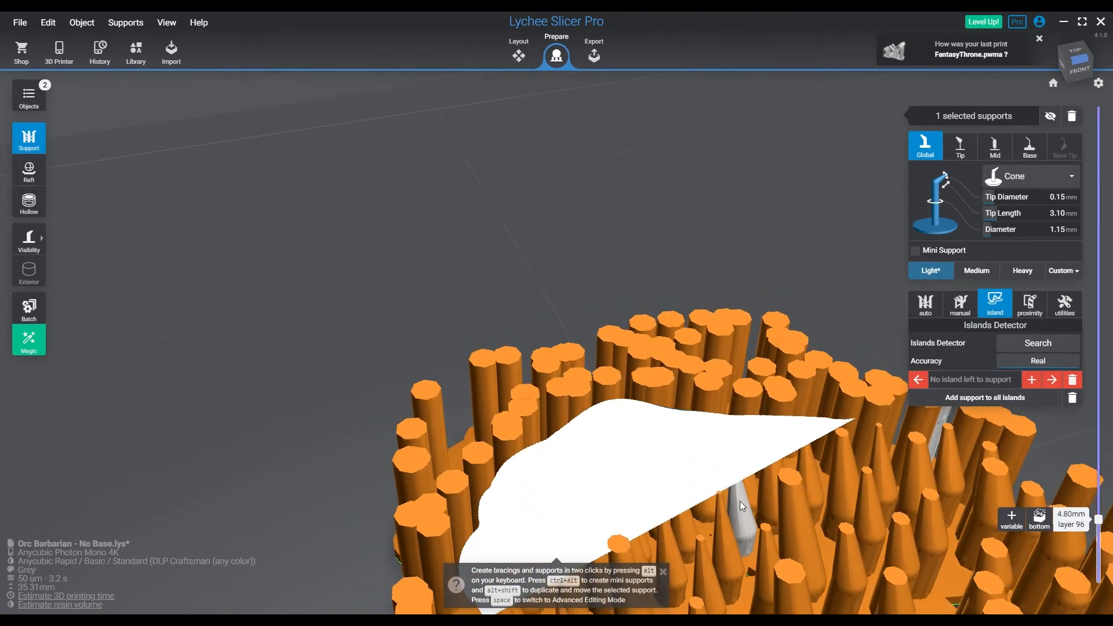
# Examine the base slices between about 4.8 mm and 3.4 mm for unsupported areas along their edge
pyautogui.click(768, 510)
pyautogui.moveTo(770, 540); pyautogui.dragTo(732, 414, button='middle')
pyautogui.moveTo(731, 414); pyautogui.dragTo(683, 467, button='right')
pyautogui.keyDown('shift'); pyautogui.scroll(-5, 704, 461); pyautogui.keyUp('shift')
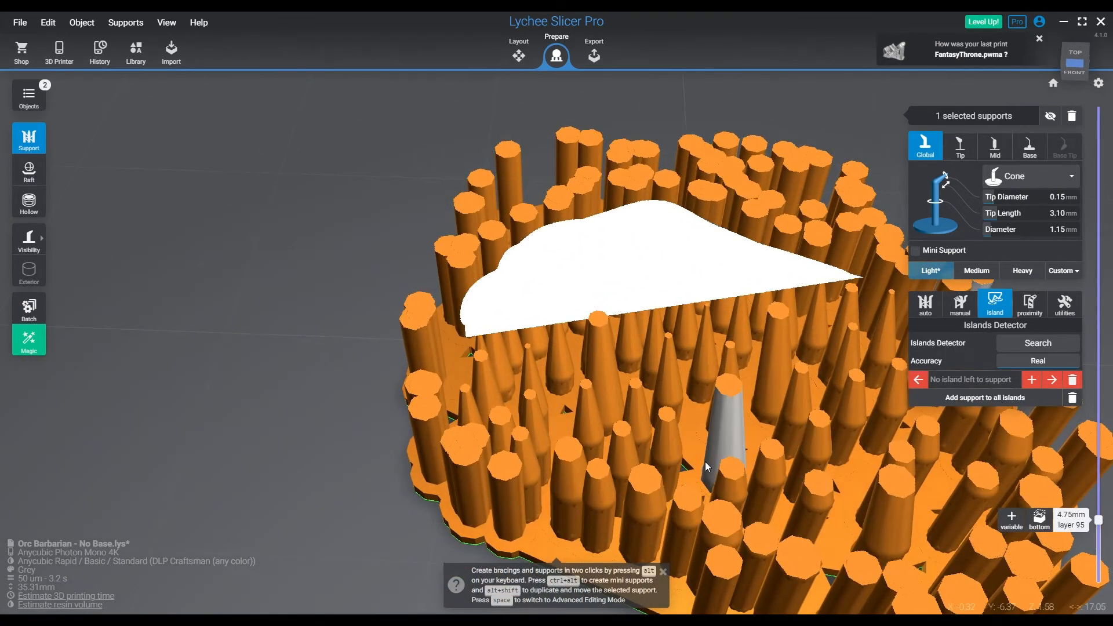
pyautogui.keyDown('shift'); pyautogui.scroll(-11, 700, 451); pyautogui.keyUp('shift')
pyautogui.click(707, 450)
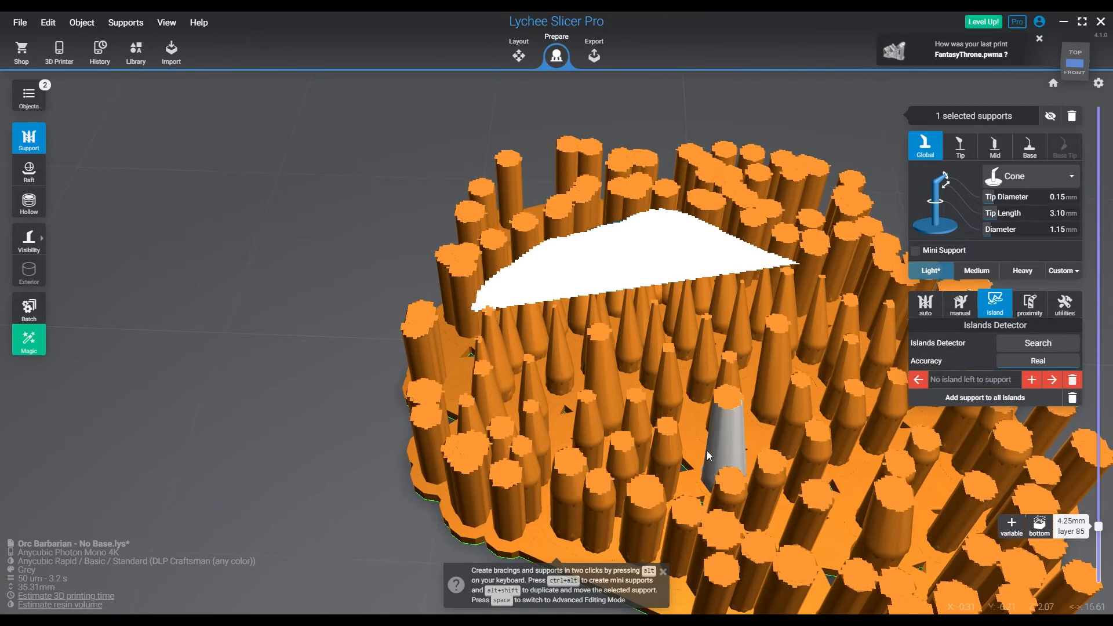
pyautogui.keyDown('shift'); pyautogui.scroll(-10, 707, 451); pyautogui.keyUp('shift')
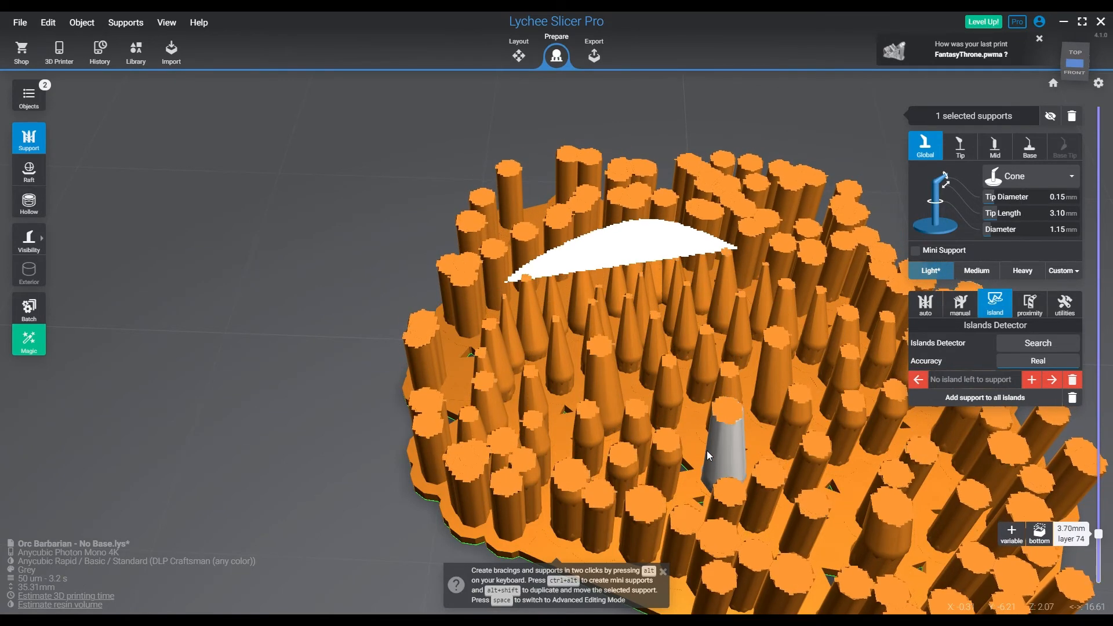
pyautogui.keyDown('shift'); pyautogui.scroll(19, 707, 450); pyautogui.keyUp('shift')
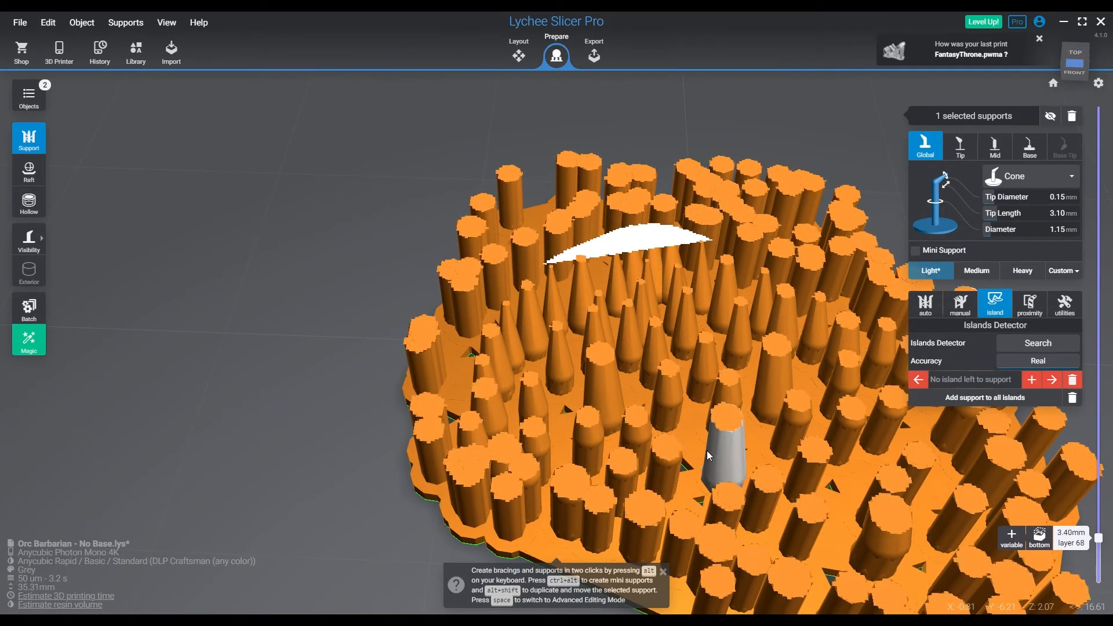
# Raise the clipping height to about 13 mm, checking the cloth folds in each slice for missing supports
pyautogui.keyDown('shift'); pyautogui.scroll(20, 707, 451); pyautogui.keyUp('shift')
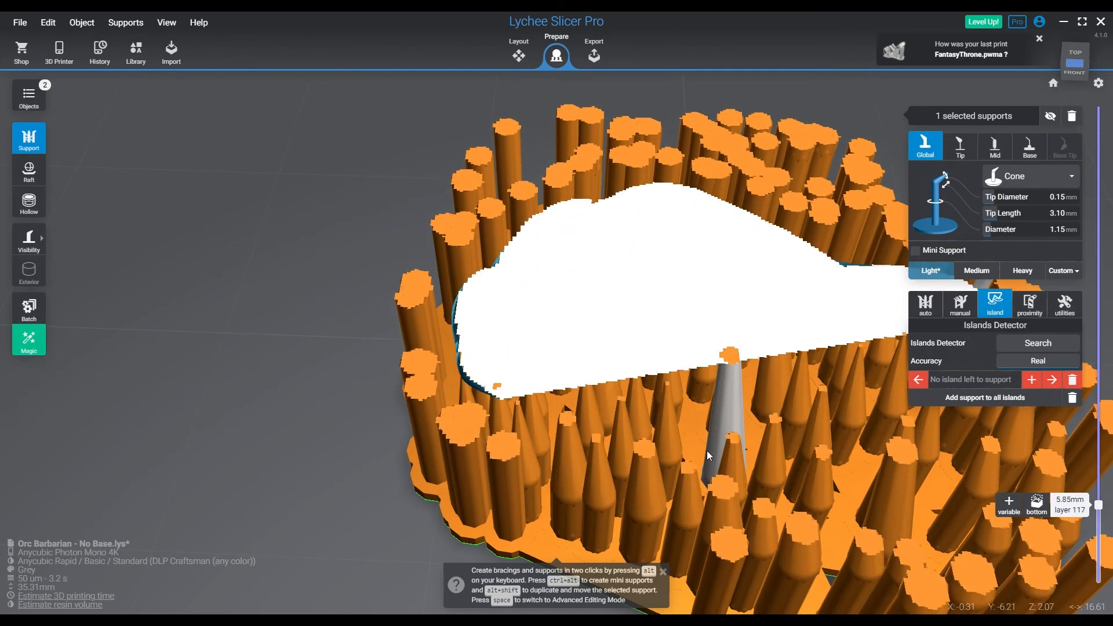
pyautogui.keyDown('shift'); pyautogui.scroll(20, 707, 450); pyautogui.keyUp('shift')
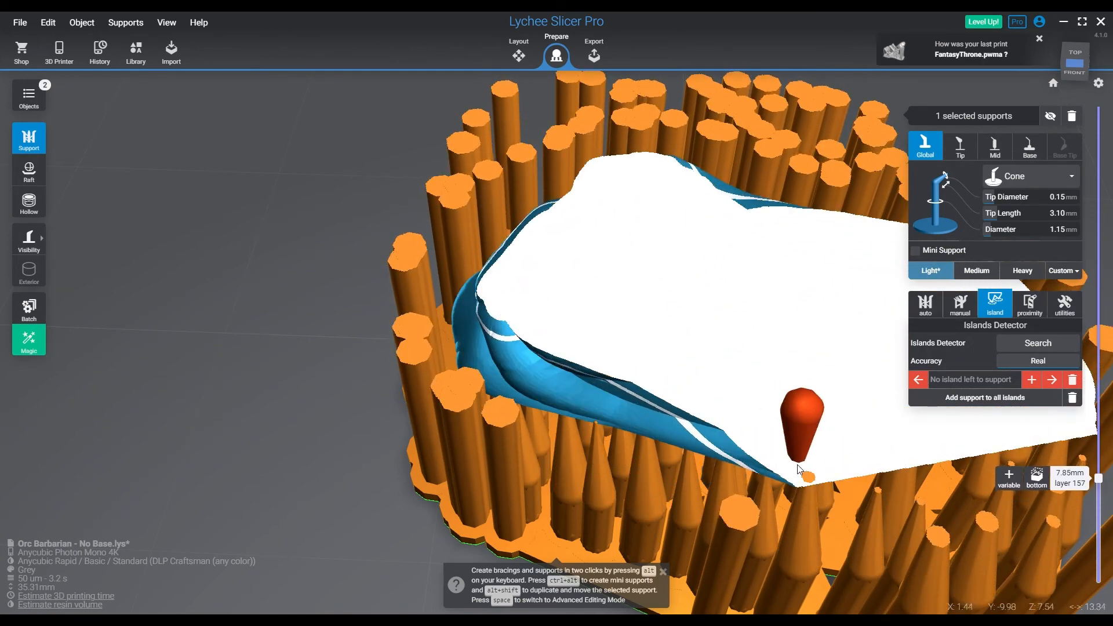
pyautogui.keyDown('shift'); pyautogui.scroll(20, 800, 465); pyautogui.keyUp('shift')
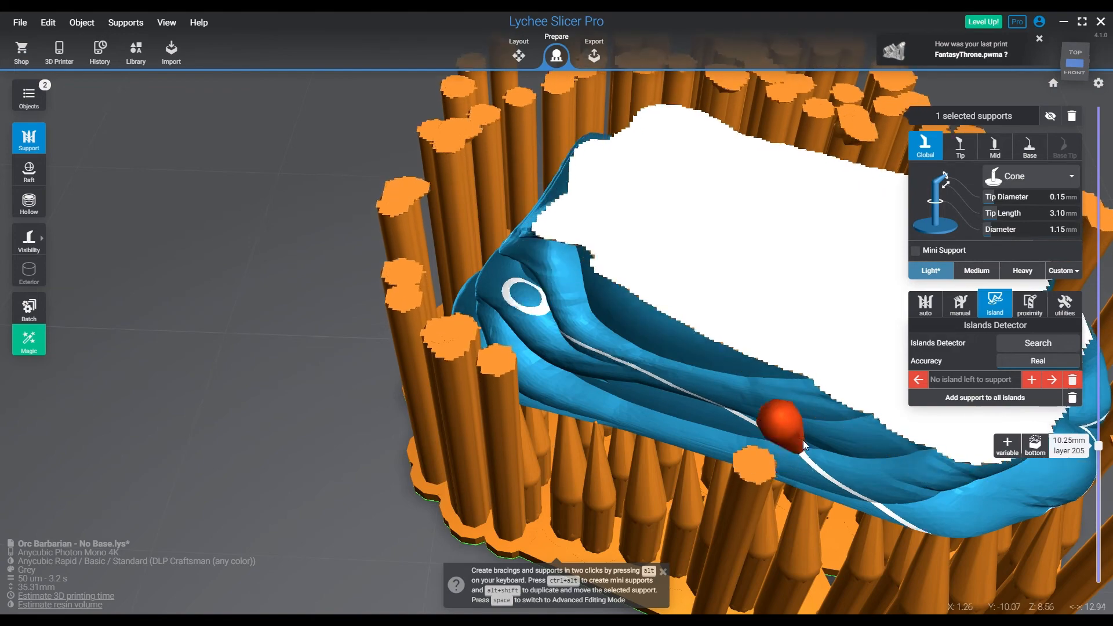
pyautogui.scroll(-10, 811, 406)
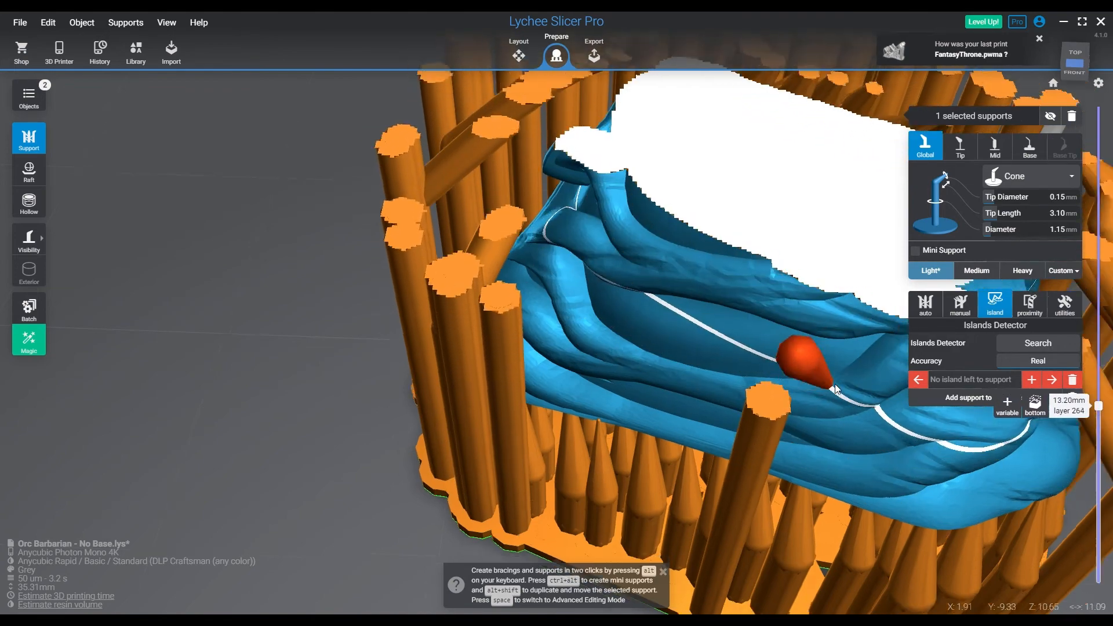
pyautogui.keyDown('shift'); pyautogui.scroll(20, 836, 386); pyautogui.keyUp('shift')
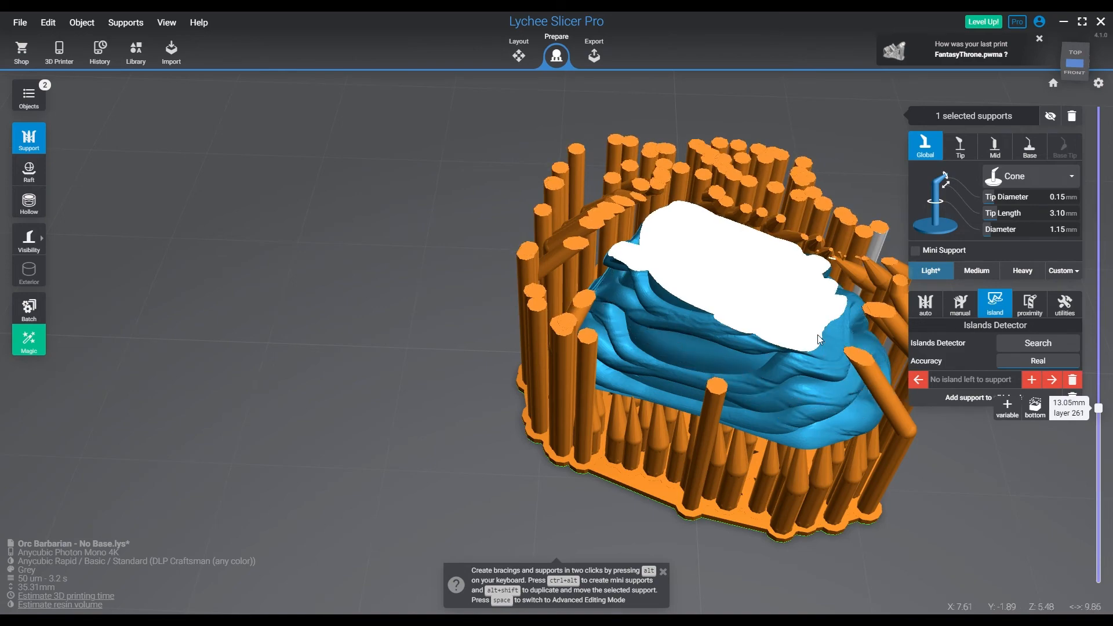
# Add two mini supports beneath the undersides of the overhanging cloth folds, anchoring them on the cloth below
pyautogui.scroll(1, 818, 337)
pyautogui.moveTo(815, 308); pyautogui.dragTo(353, 464, button='middle')
pyautogui.scroll(6, 387, 465)
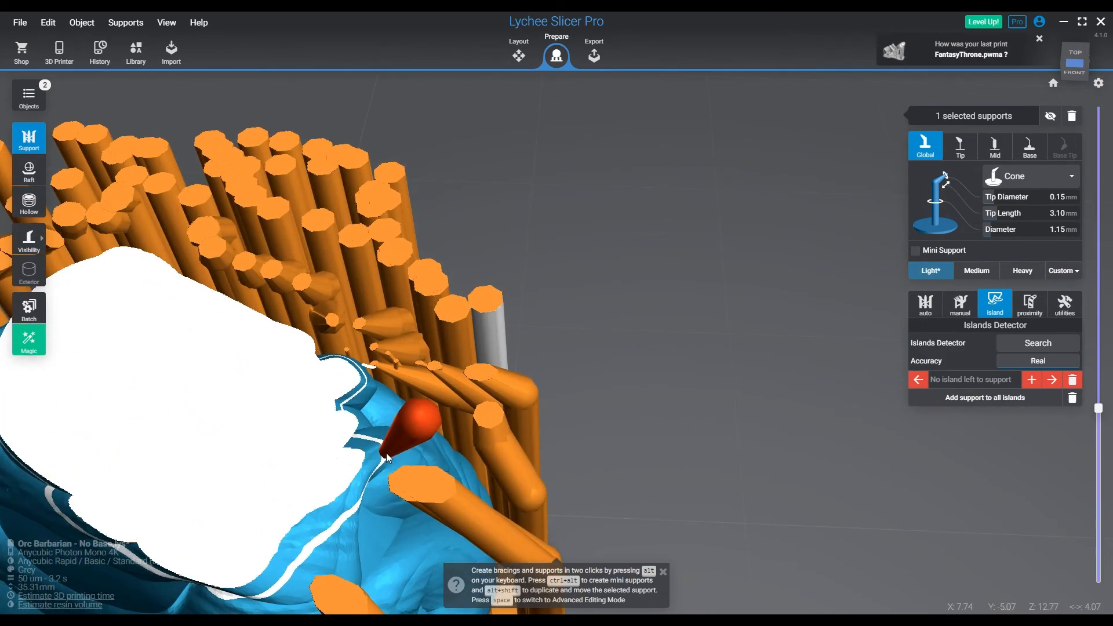
pyautogui.scroll(4, 387, 453)
pyautogui.moveTo(337, 424); pyautogui.dragTo(287, 414, button='right')
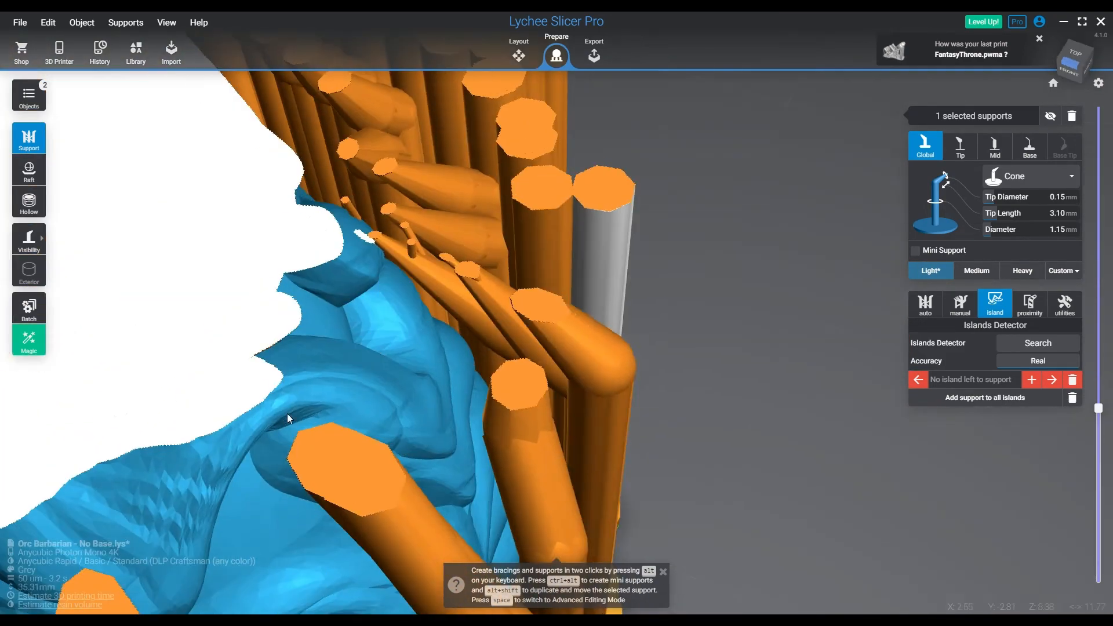
pyautogui.moveTo(287, 413); pyautogui.dragTo(506, 472, button='middle')
pyautogui.moveTo(505, 473); pyautogui.dragTo(464, 379, button='right')
pyautogui.scroll(6, 584, 503)
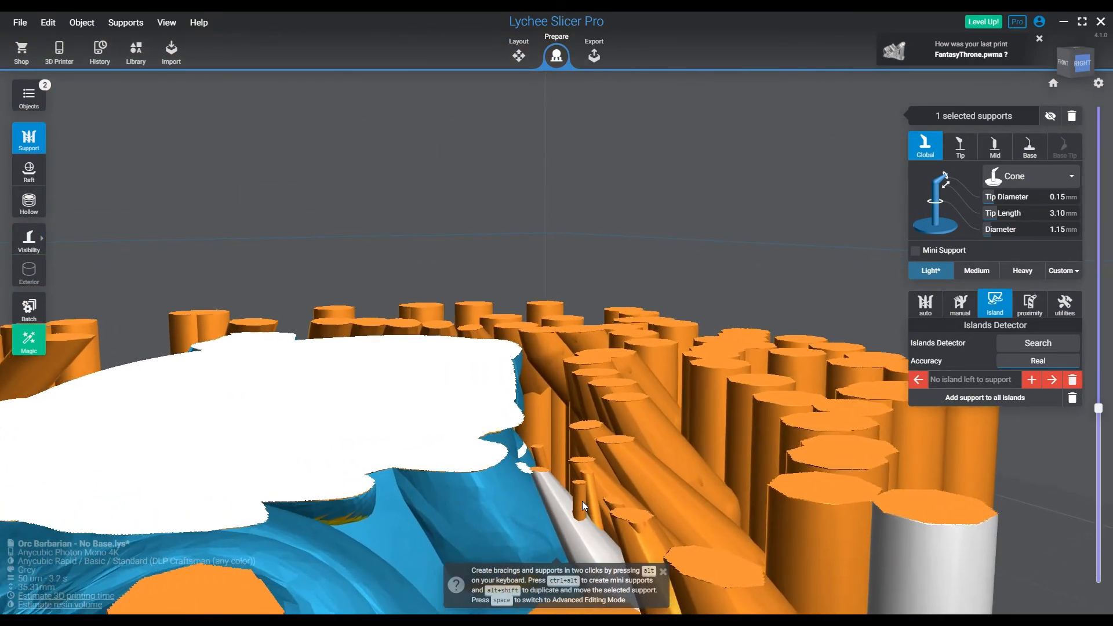
pyautogui.scroll(4, 582, 502)
pyautogui.moveTo(546, 496); pyautogui.dragTo(538, 523, button='right')
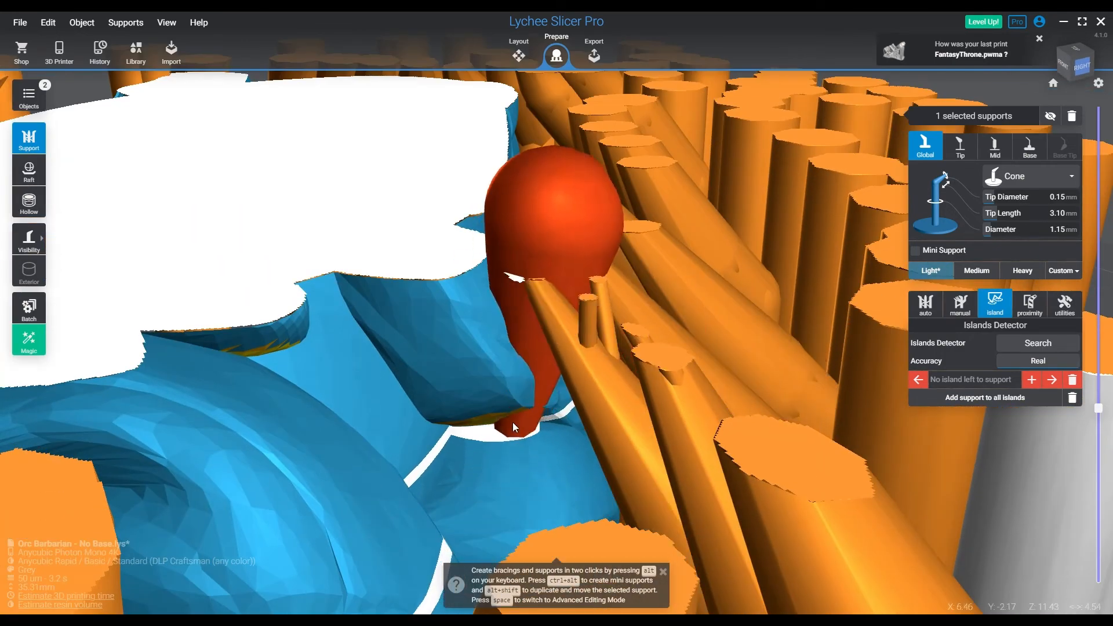
pyautogui.keyDown('ctrl'); pyautogui.keyDown('alt'); pyautogui.click(505, 416); pyautogui.keyUp('alt'); pyautogui.keyUp('ctrl')
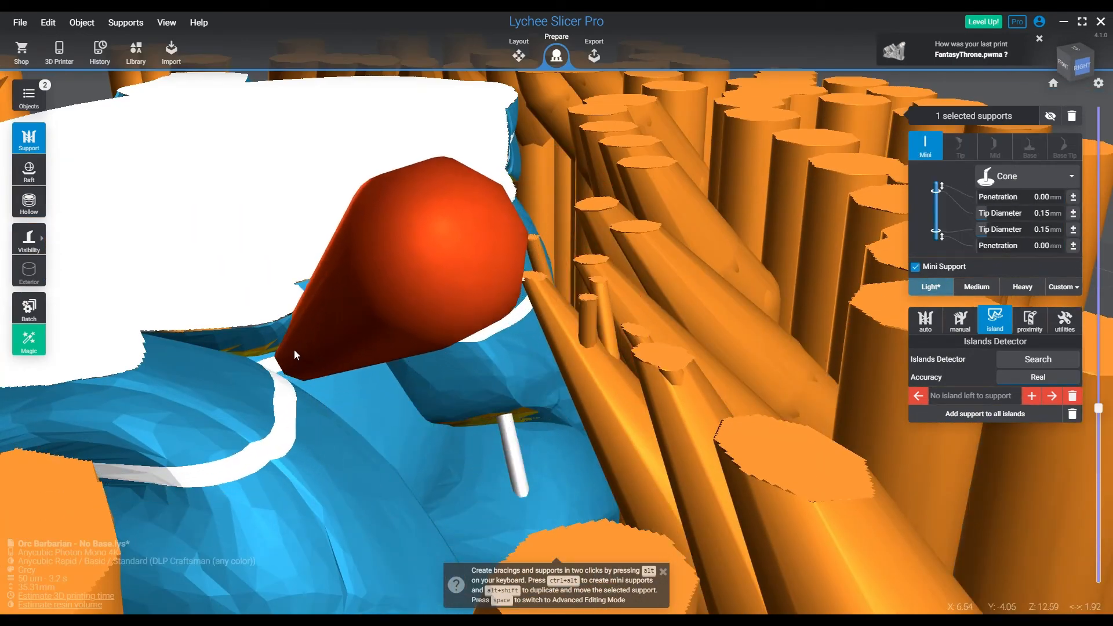
pyautogui.keyDown('ctrl'); pyautogui.keyDown('alt'); pyautogui.click(294, 350); pyautogui.keyUp('alt'); pyautogui.keyUp('ctrl')
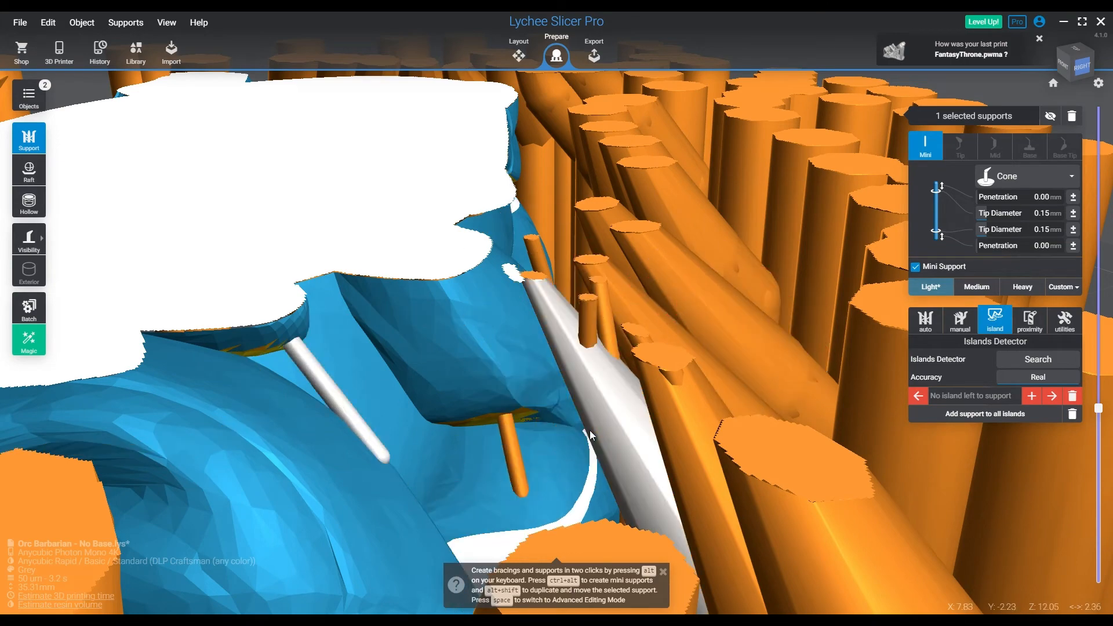
# Add a mini support under the small cloth edge beside the tip of the adjacent angled light support
pyautogui.moveTo(554, 387)
pyautogui.mouseDown(button='right')
pyautogui.moveTo(544, 309)
pyautogui.moveTo(545, 381)
pyautogui.mouseUp(button='right')
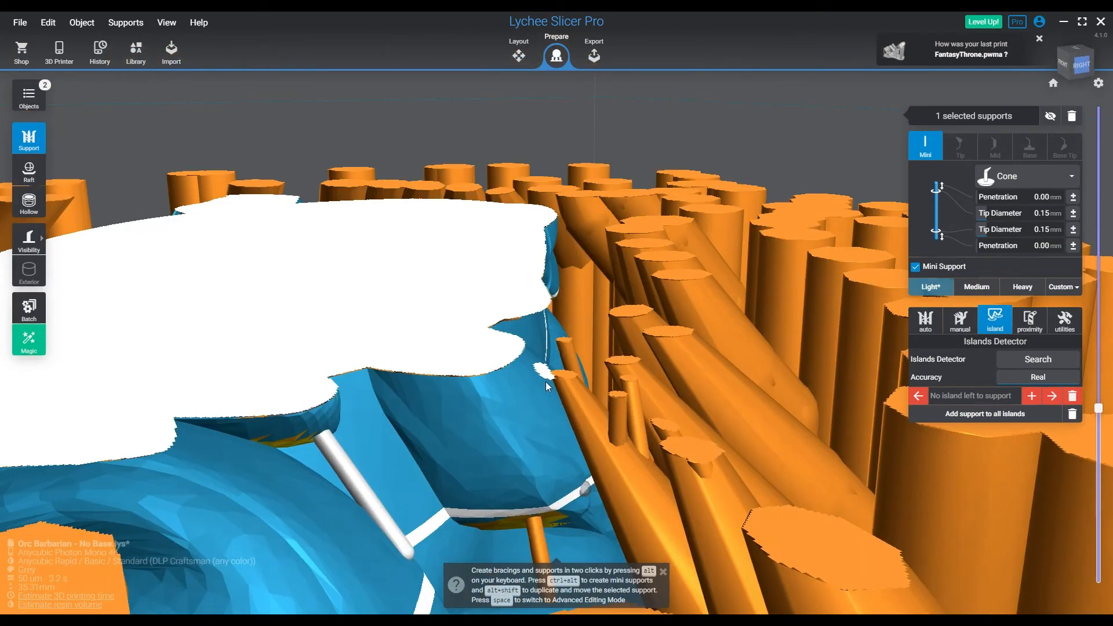
pyautogui.moveTo(564, 412); pyautogui.dragTo(538, 223, button='middle')
pyautogui.moveTo(554, 332); pyautogui.dragTo(452, 296, button='middle')
pyautogui.moveTo(601, 345); pyautogui.dragTo(371, 304, button='middle')
pyautogui.moveTo(455, 348); pyautogui.dragTo(391, 324, button='middle')
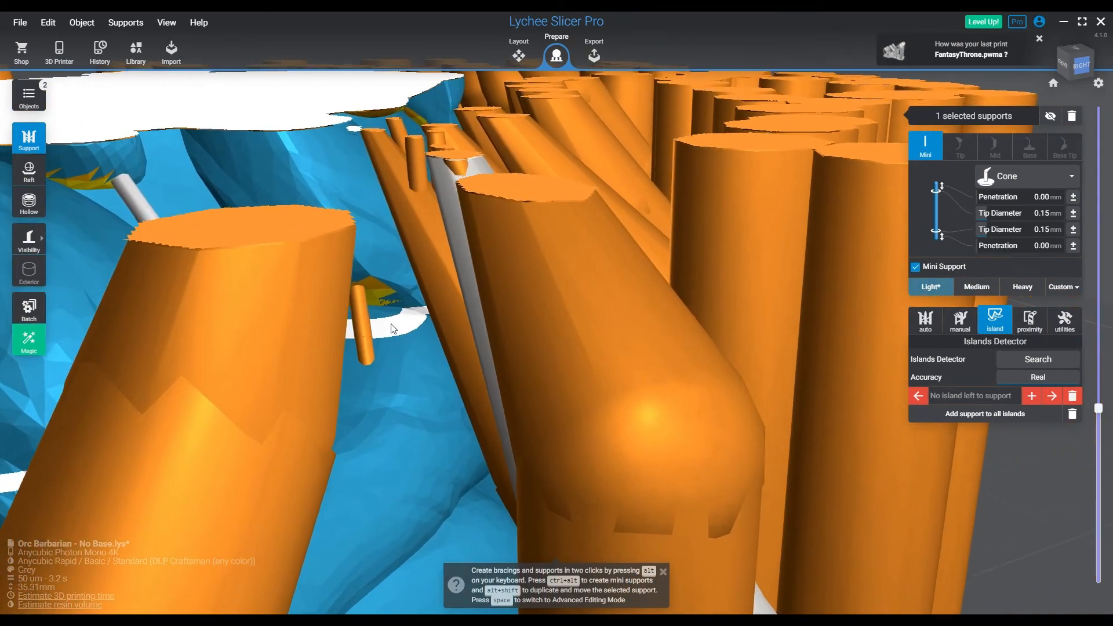
pyautogui.moveTo(445, 394); pyautogui.dragTo(447, 345, button='right')
pyautogui.moveTo(463, 302)
pyautogui.mouseDown(button='middle')
pyautogui.moveTo(559, 230)
pyautogui.moveTo(551, 200)
pyautogui.moveTo(451, 89)
pyautogui.mouseUp(button='middle')
pyautogui.moveTo(428, 261)
pyautogui.mouseDown(button='middle')
pyautogui.moveTo(394, 154)
pyautogui.moveTo(400, 130)
pyautogui.mouseUp(button='middle')
pyautogui.moveTo(461, 240); pyautogui.dragTo(436, 228, button='right')
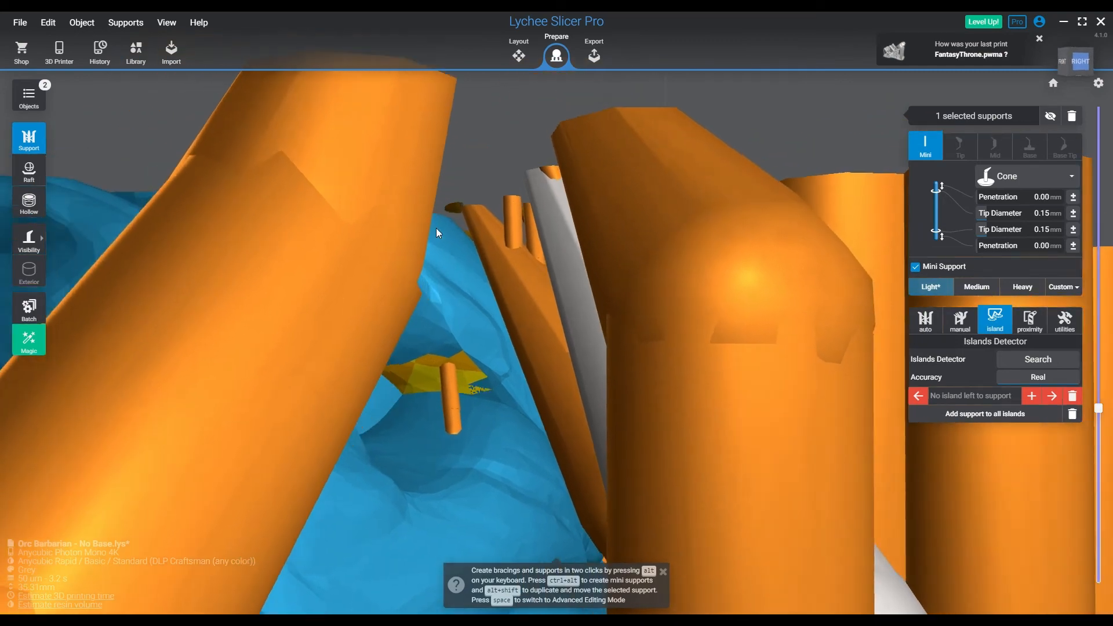
pyautogui.moveTo(436, 227); pyautogui.dragTo(454, 290, button='middle')
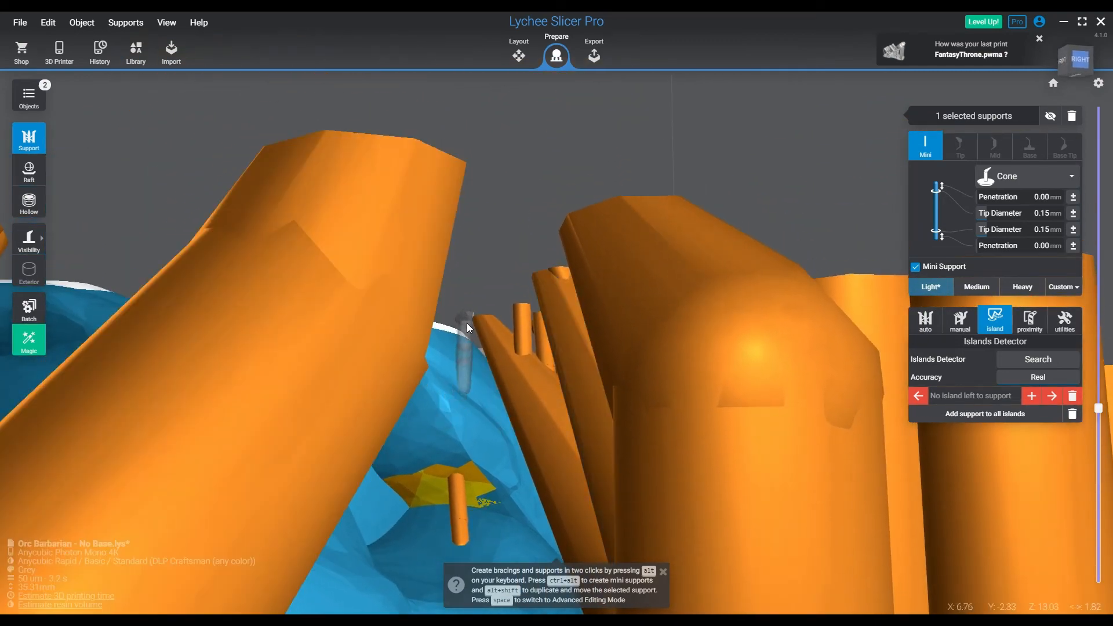
pyautogui.click(467, 323)
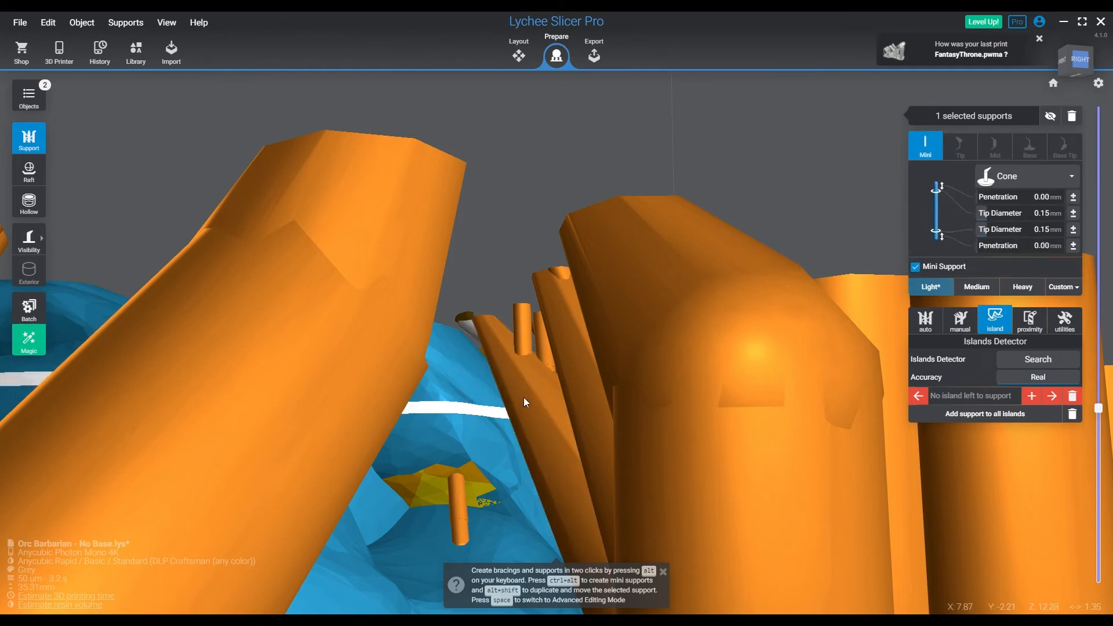
pyautogui.moveTo(496, 321)
pyautogui.mouseDown(button='right')
pyautogui.moveTo(524, 370)
pyautogui.moveTo(505, 335)
pyautogui.mouseUp(button='right')
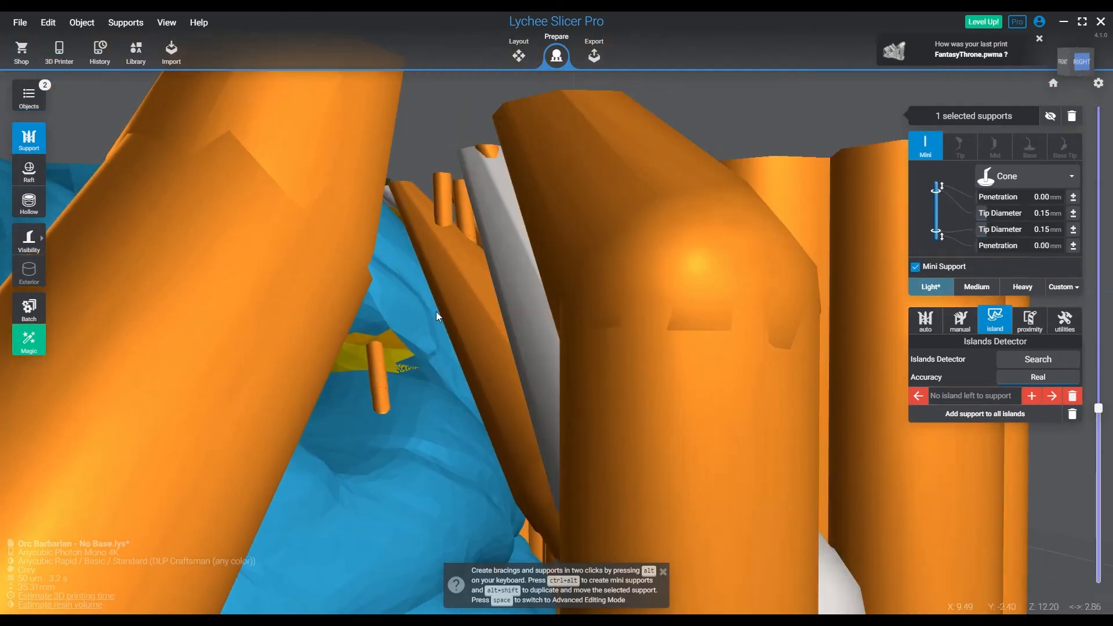
# Examine the newly placed mini supports beneath the cloth folds from several angles, up to the slice at about 13.35 mm
pyautogui.scroll(-10, 411, 311)
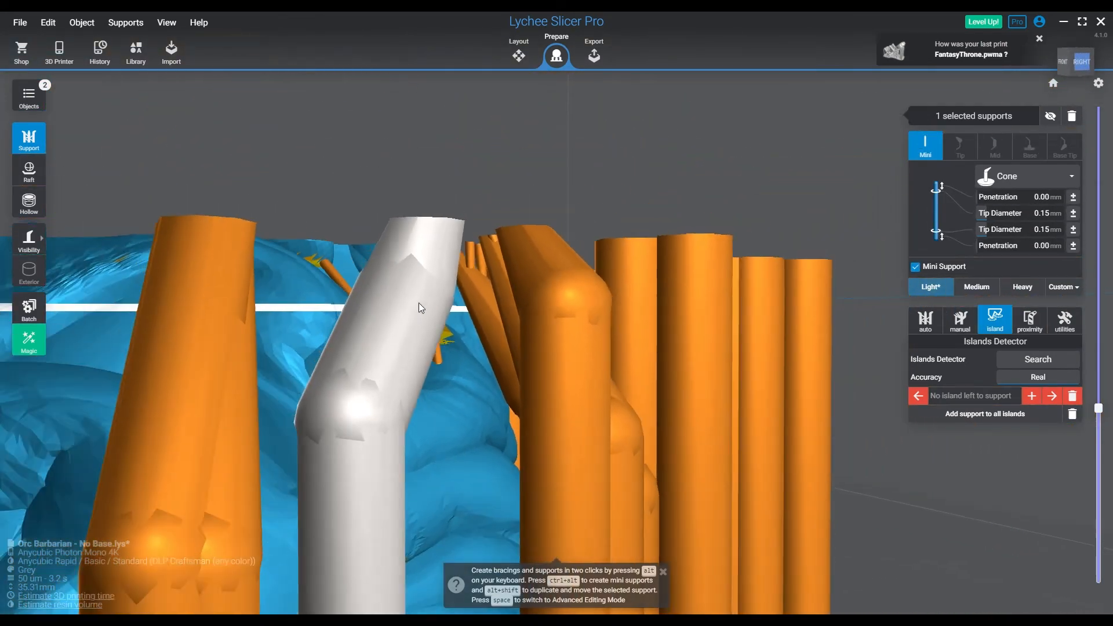
pyautogui.scroll(-1, 418, 302)
pyautogui.moveTo(415, 298); pyautogui.dragTo(432, 341, button='right')
pyautogui.moveTo(408, 270); pyautogui.dragTo(538, 481, button='middle')
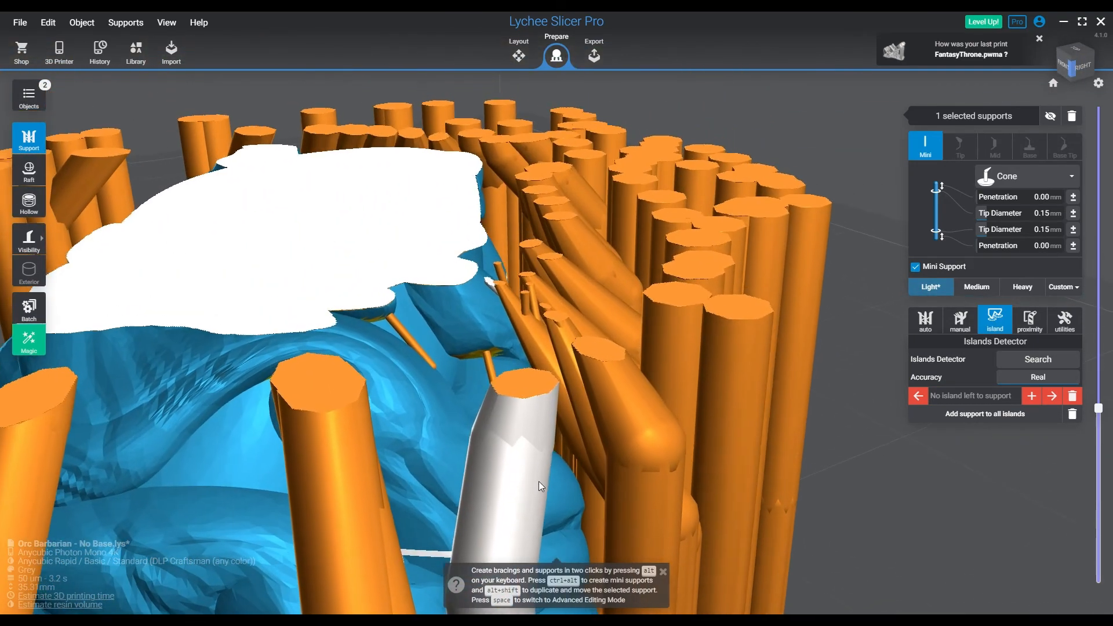
pyautogui.moveTo(426, 400); pyautogui.dragTo(621, 447, button='right')
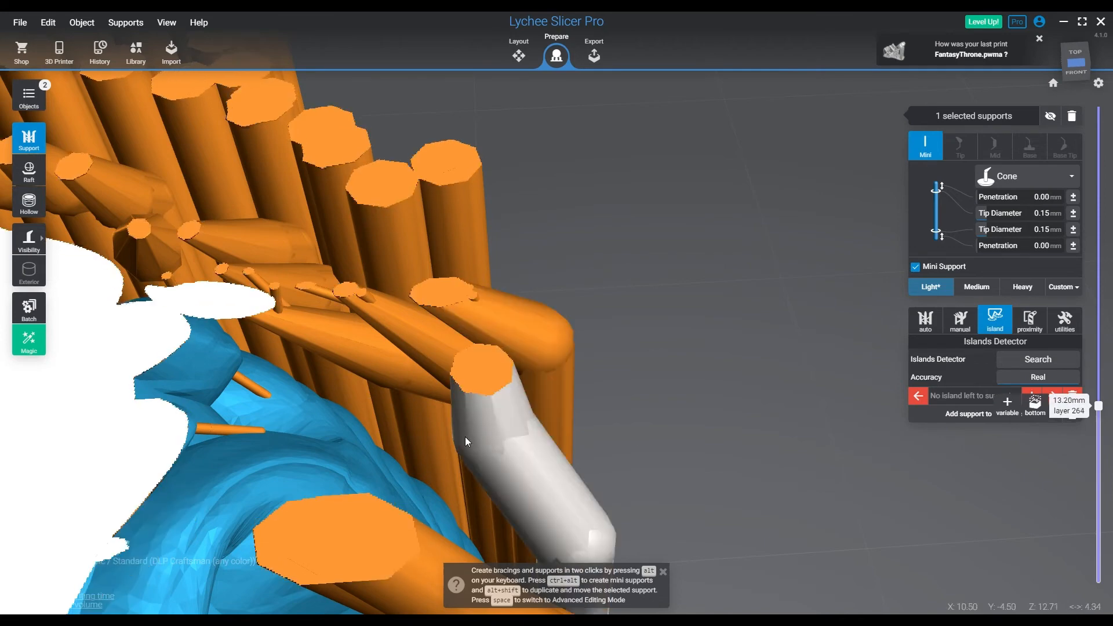
pyautogui.press('Up')
pyautogui.press('Up')
pyautogui.press('Up')
pyautogui.scroll(-5, 335, 430)
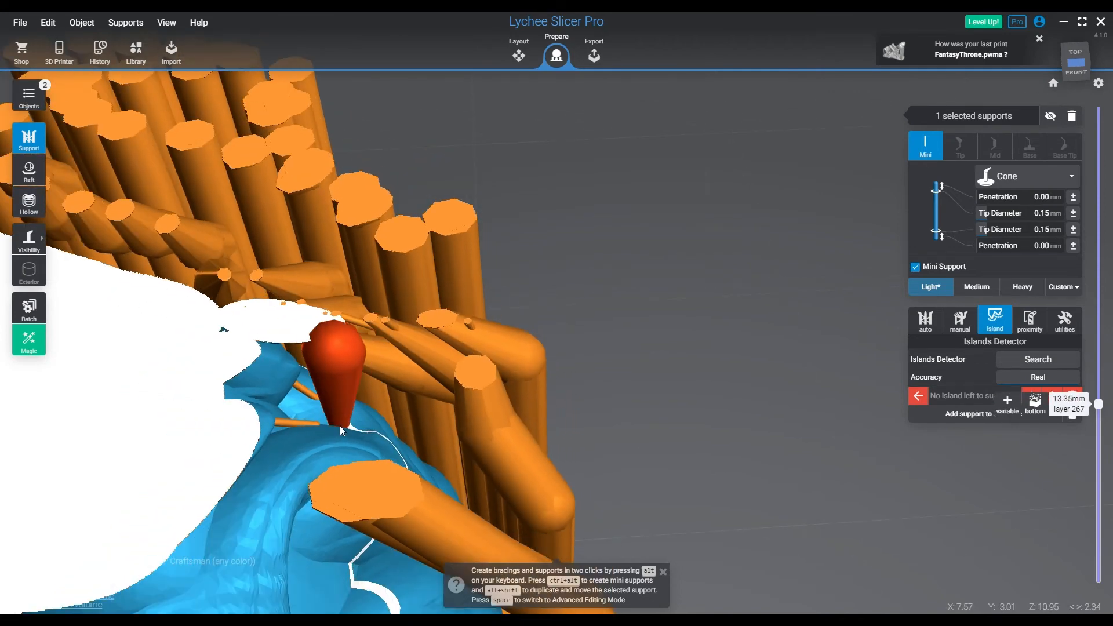
pyautogui.scroll(-3, 340, 424)
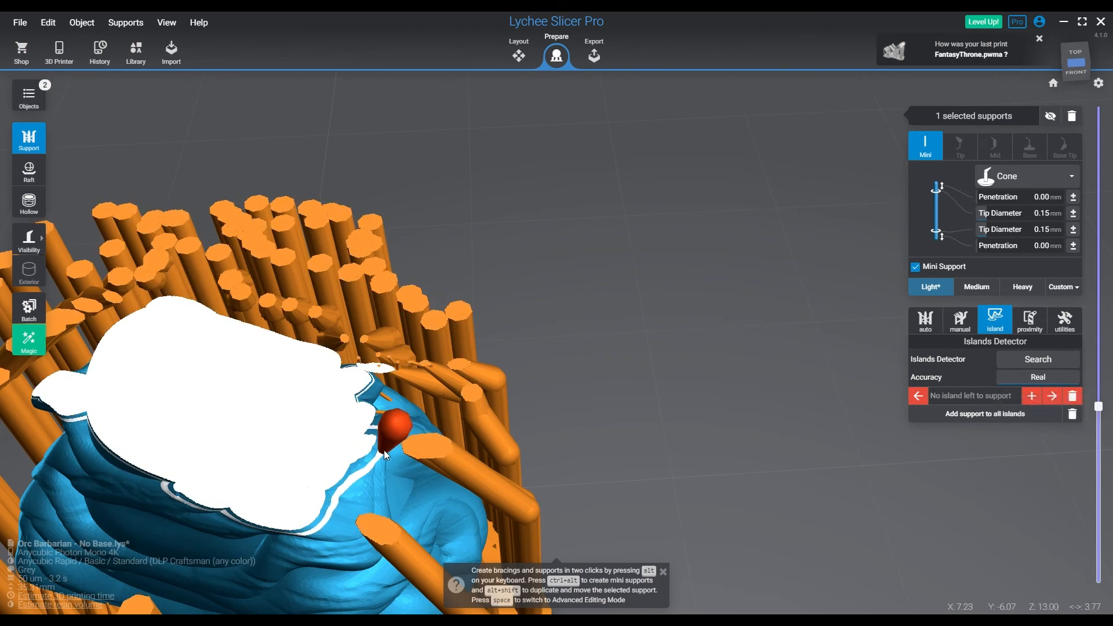
# Compare the slices between about 13.1 mm and 13.4 mm for unsupported cloth edges
pyautogui.press('Down')
pyautogui.press('Up')
pyautogui.press('Up')
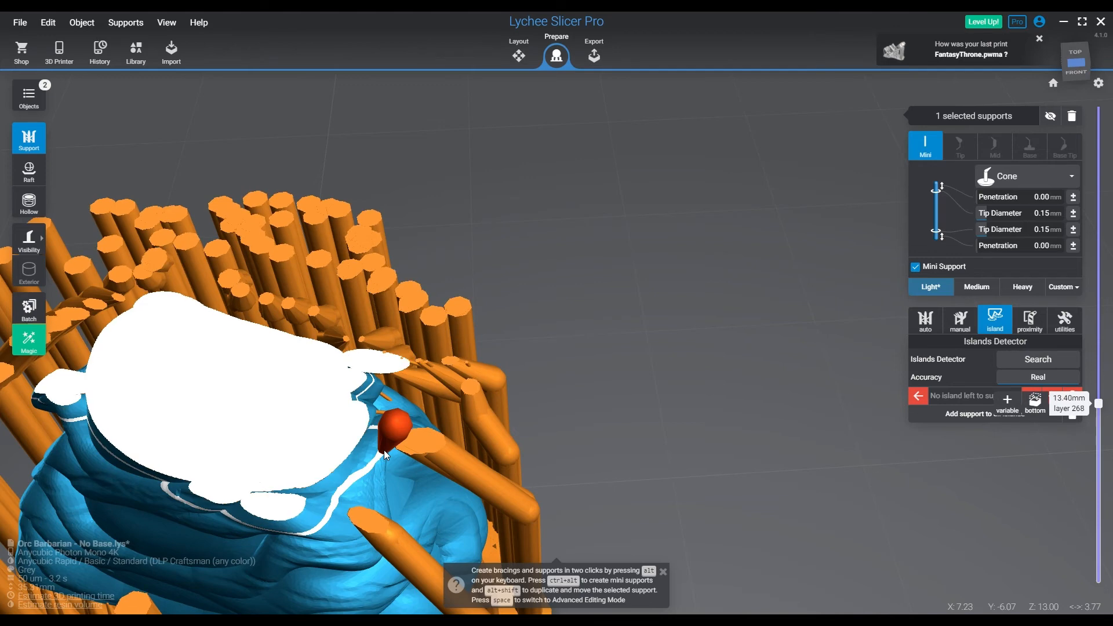
pyautogui.press('Down')
pyautogui.press('Down')
pyautogui.press('Down')
pyautogui.press('Down')
pyautogui.press('Down')
pyautogui.press('Down')
pyautogui.press('Down')
pyautogui.press('Down')
pyautogui.press('Down')
pyautogui.press('Down')
pyautogui.press('Down')
pyautogui.press('Down')
pyautogui.press('Down')
pyautogui.press('Down')
pyautogui.press('Down')
pyautogui.press('Down')
pyautogui.press('Down')
pyautogui.press('Down')
pyautogui.press('Down')
pyautogui.press('Down')
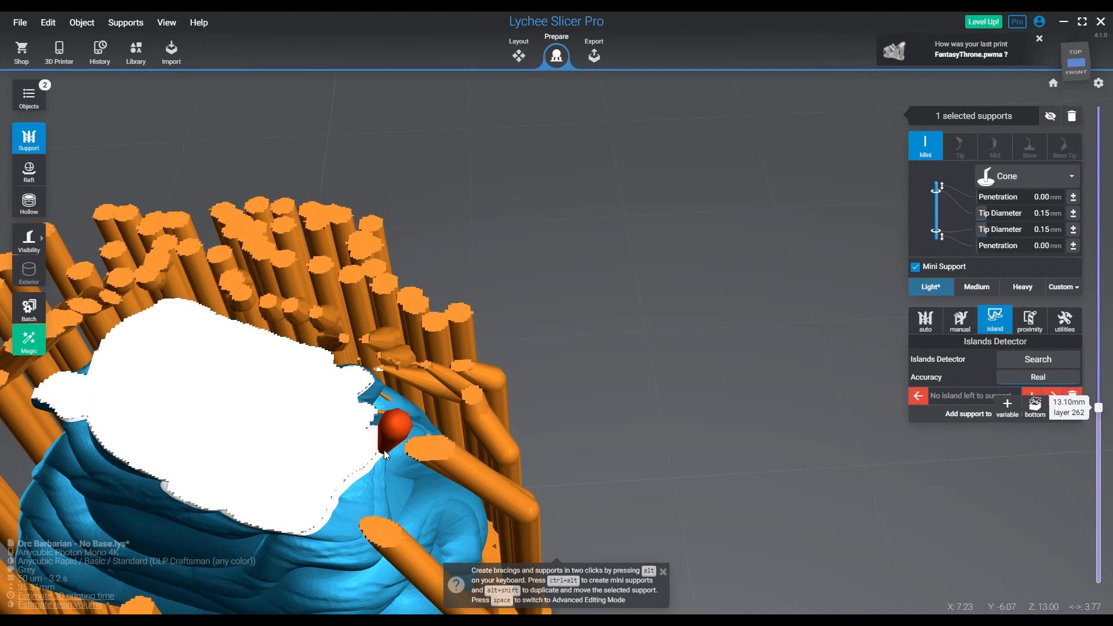
# Lower the clipping height to about 6 mm, examining the edges of each base slice for missing supports
pyautogui.press('Down')
pyautogui.press('Down')
pyautogui.press('Down')
pyautogui.press('Down')
pyautogui.press('Down')
pyautogui.press('Down')
pyautogui.press('Down')
pyautogui.press('Down')
pyautogui.press('Down')
pyautogui.press('Down')
pyautogui.press('Down')
pyautogui.press('Down')
pyautogui.press('Down')
pyautogui.press('Down')
pyautogui.press('Down')
pyautogui.press('Down')
pyautogui.press('Down')
pyautogui.press('Down')
pyautogui.press('Down')
pyautogui.press('Down')
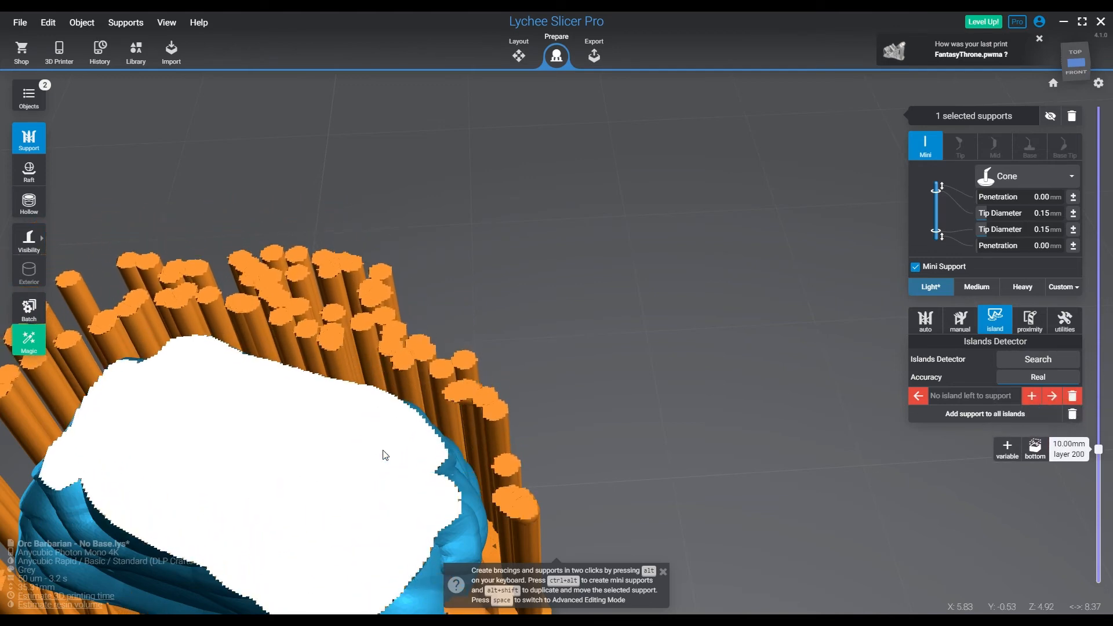
pyautogui.press('Down')
pyautogui.press('Down')
pyautogui.press('Down')
pyautogui.press('Down')
pyautogui.press('Down')
pyautogui.press('Down')
pyautogui.press('Down')
pyautogui.press('Down')
pyautogui.press('Down')
pyautogui.press('Down')
pyautogui.press('Down')
pyautogui.press('Down')
pyautogui.press('Down')
pyautogui.press('Down')
pyautogui.press('Down')
pyautogui.press('Down')
pyautogui.press('Down')
pyautogui.press('Down')
pyautogui.press('Down')
pyautogui.press('Down')
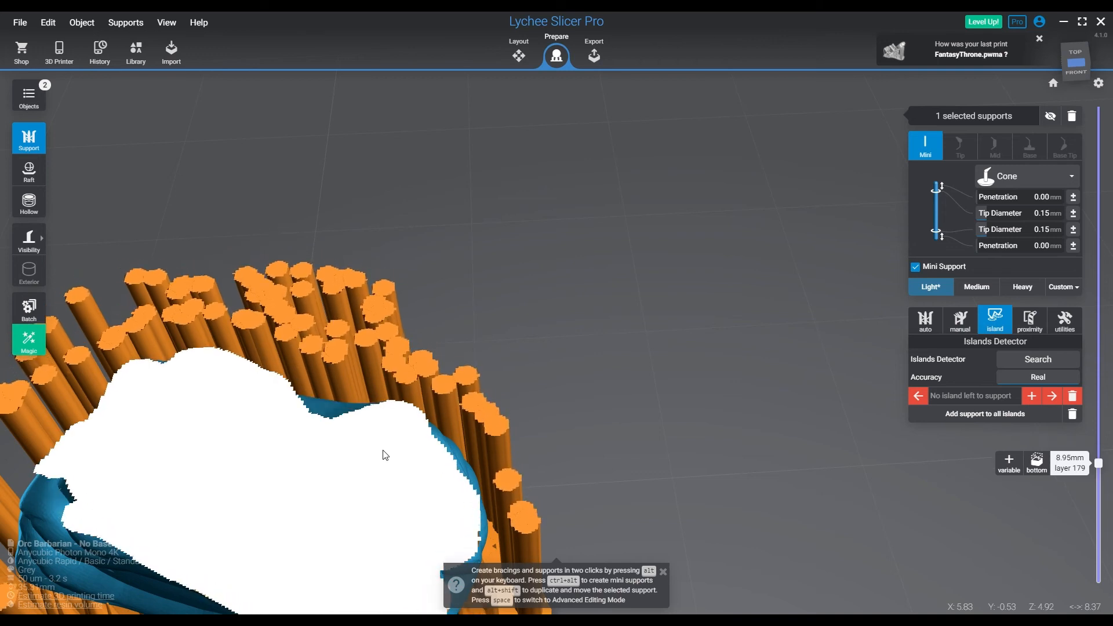
pyautogui.press('Up')
pyautogui.press('Up')
pyautogui.press('Up')
pyautogui.press('Up')
pyautogui.press('Up')
pyautogui.press('Up')
pyautogui.press('Up')
pyautogui.press('Up')
pyautogui.press('Up')
pyautogui.press('Up')
pyautogui.press('Up')
pyautogui.press('Up')
pyautogui.press('Up')
pyautogui.press('Up')
pyautogui.press('Up')
pyautogui.press('Up')
pyautogui.press('Up')
pyautogui.press('Up')
pyautogui.press('Up')
pyautogui.press('Up')
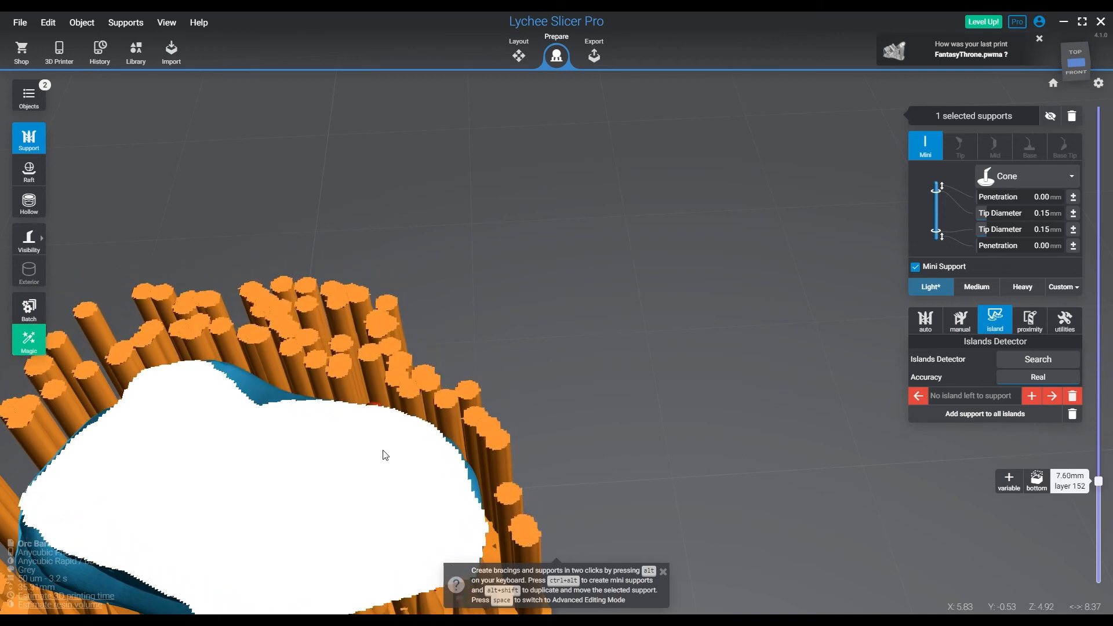
pyautogui.press('Down')
pyautogui.press('Down')
pyautogui.press('Down')
pyautogui.press('Down')
pyautogui.press('Down')
pyautogui.press('Down')
pyautogui.press('Down')
pyautogui.press('Down')
pyautogui.press('Down')
pyautogui.press('Down')
pyautogui.press('Down')
pyautogui.press('Down')
pyautogui.press('Down')
pyautogui.press('Down')
pyautogui.press('Down')
pyautogui.press('Down')
pyautogui.press('Down')
pyautogui.press('Down')
pyautogui.press('Down')
pyautogui.press('Down')
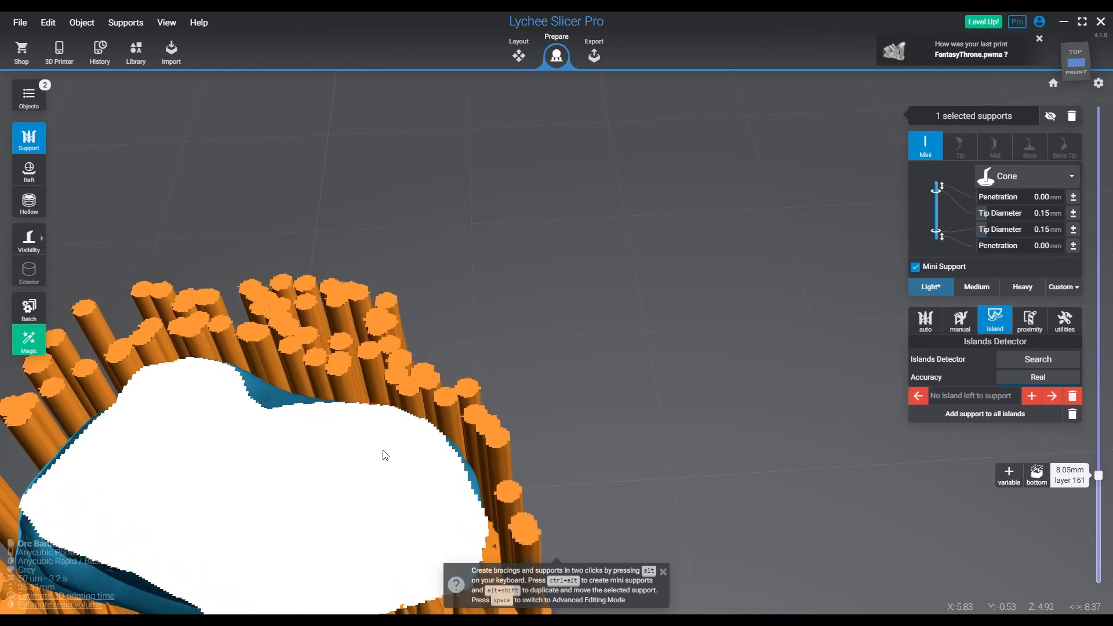
pyautogui.press('Up')
pyautogui.press('Up')
pyautogui.press('Up')
pyautogui.press('Up')
pyautogui.press('Up')
pyautogui.press('Up')
pyautogui.press('Up')
pyautogui.press('Up')
pyautogui.press('Up')
pyautogui.press('Up')
pyautogui.press('Up')
pyautogui.press('Up')
pyautogui.press('Up')
pyautogui.press('Up')
pyautogui.press('Up')
pyautogui.press('Up')
pyautogui.press('Up')
pyautogui.press('Up')
pyautogui.press('Up')
pyautogui.press('Up')
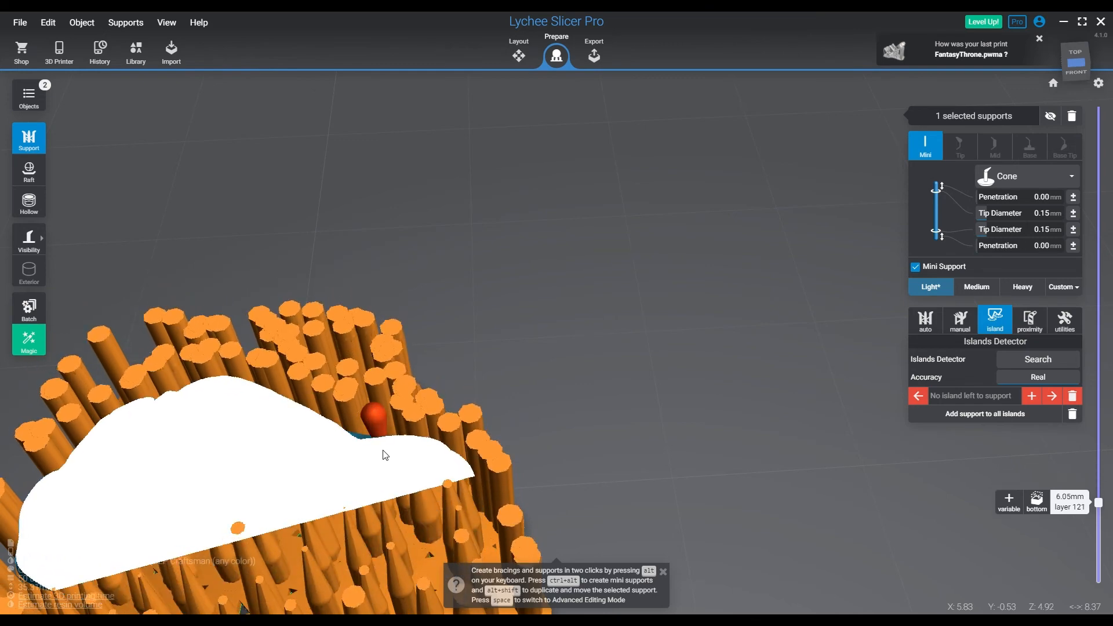
# Raise the clipping height to about 20.9 mm, examining how the swirling cloth around the lower dress is supported
pyautogui.press('Up')
pyautogui.press('Up')
pyautogui.press('Up')
pyautogui.press('Up')
pyautogui.press('Up')
pyautogui.press('Up')
pyautogui.press('Up')
pyautogui.press('Up')
pyautogui.press('Up')
pyautogui.press('Up')
pyautogui.press('Up')
pyautogui.press('Up')
pyautogui.press('Up')
pyautogui.press('Up')
pyautogui.press('Up')
pyautogui.press('Up')
pyautogui.press('Up')
pyautogui.press('Up')
pyautogui.press('Up')
pyautogui.press('Up')
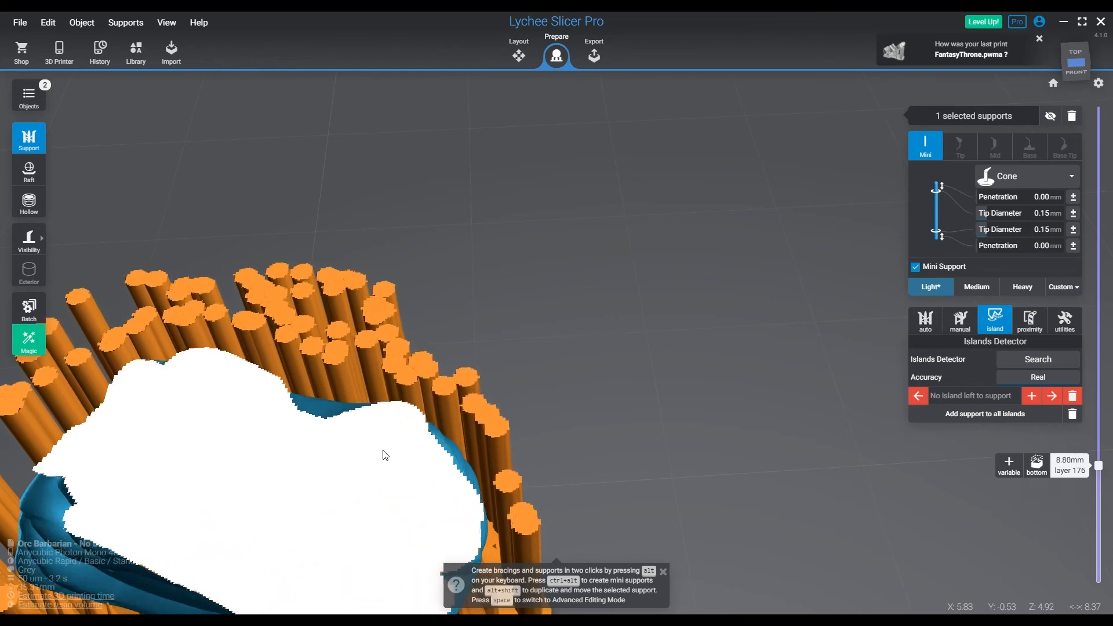
pyautogui.press('Up')
pyautogui.press('Up')
pyautogui.press('Up')
pyautogui.press('Up')
pyautogui.press('Up')
pyautogui.press('Up')
pyautogui.press('Up')
pyautogui.press('Up')
pyautogui.press('Up')
pyautogui.press('Up')
pyautogui.press('Up')
pyautogui.press('Up')
pyautogui.press('Up')
pyautogui.press('Up')
pyautogui.press('Up')
pyautogui.press('Up')
pyautogui.press('Up')
pyautogui.press('Up')
pyautogui.press('Up')
pyautogui.press('Up')
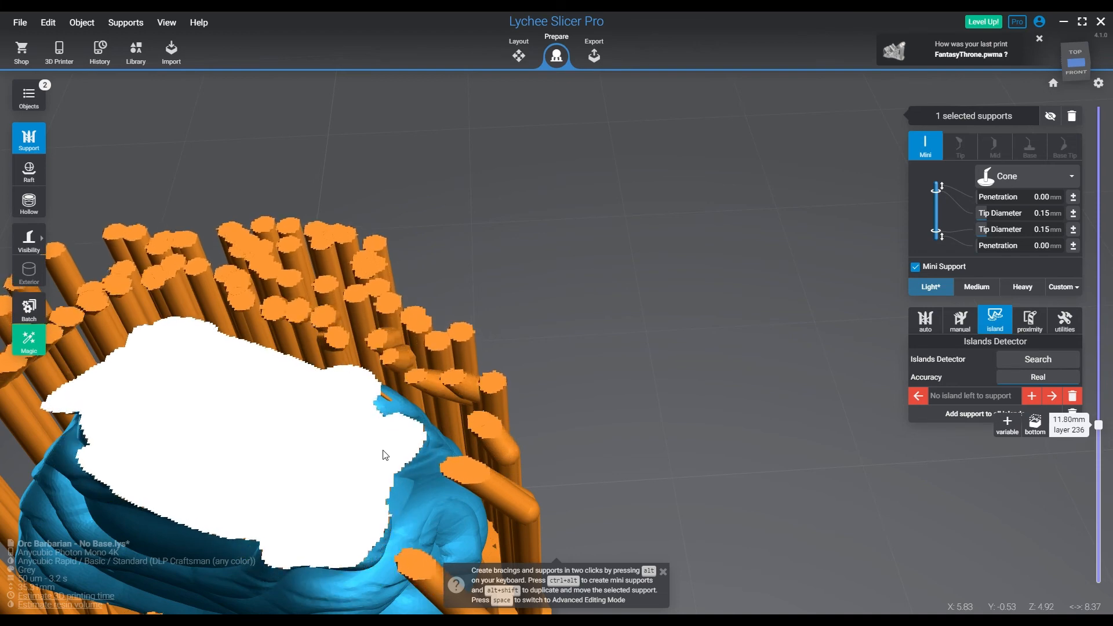
pyautogui.press('Up')
pyautogui.press('Up')
pyautogui.press('Up')
pyautogui.press('Up')
pyautogui.press('Up')
pyautogui.press('Up')
pyautogui.press('Up')
pyautogui.press('Up')
pyautogui.press('Up')
pyautogui.press('Up')
pyautogui.press('Up')
pyautogui.press('Up')
pyautogui.press('Up')
pyautogui.press('Up')
pyautogui.press('Up')
pyautogui.press('Up')
pyautogui.press('Up')
pyautogui.press('Up')
pyautogui.press('Up')
pyautogui.press('Up')
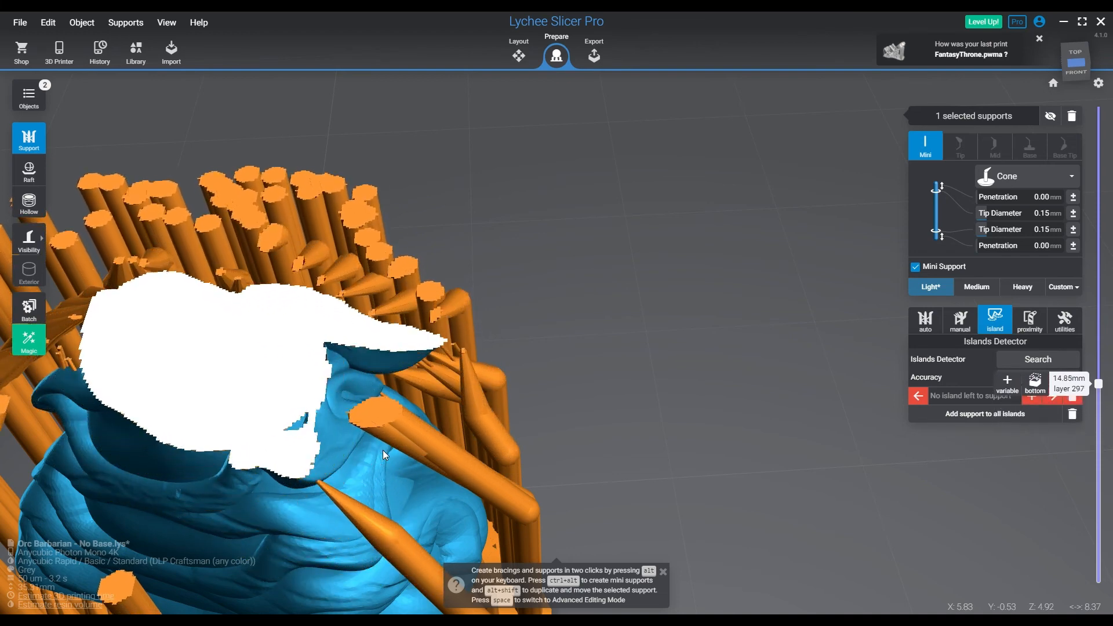
pyautogui.press('Up')
pyautogui.press('Up')
pyautogui.press('Up')
pyautogui.press('Up')
pyautogui.press('Up')
pyautogui.press('Up')
pyautogui.press('Up')
pyautogui.press('Up')
pyautogui.press('Up')
pyautogui.press('Up')
pyautogui.press('Up')
pyautogui.press('Up')
pyautogui.press('Up')
pyautogui.press('Up')
pyautogui.press('Up')
pyautogui.press('Up')
pyautogui.press('Up')
pyautogui.press('Up')
pyautogui.press('Up')
pyautogui.press('Up')
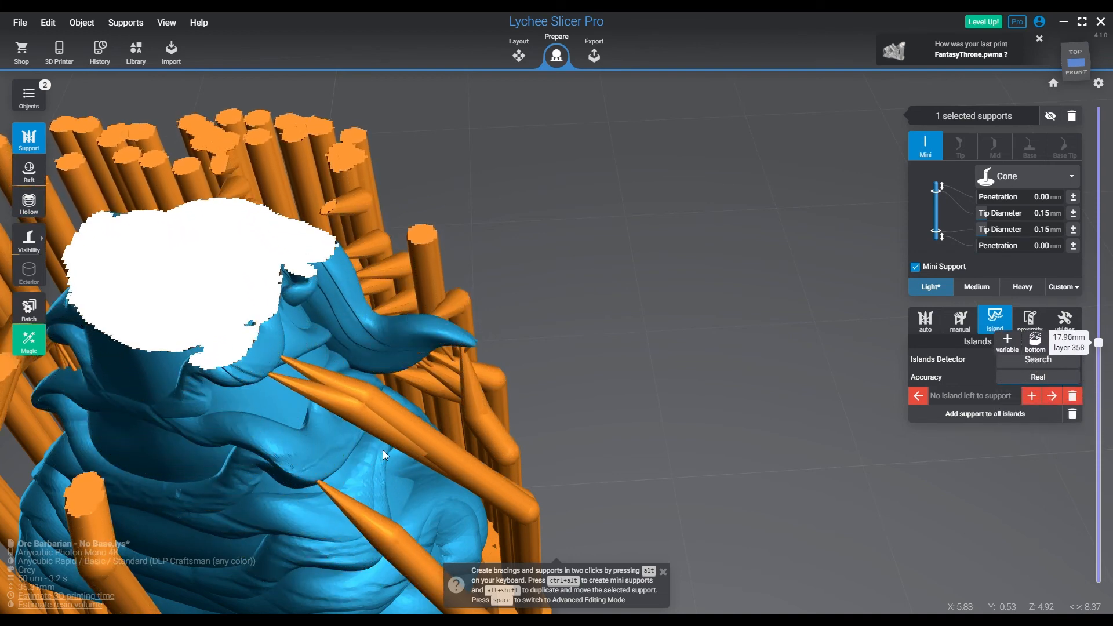
pyautogui.press('Up')
pyautogui.press('Up')
pyautogui.press('Up')
pyautogui.press('Up')
pyautogui.press('Up')
pyautogui.press('Up')
pyautogui.press('Up')
pyautogui.press('Up')
pyautogui.press('Up')
pyautogui.press('Up')
pyautogui.press('Up')
pyautogui.press('Up')
pyautogui.press('Up')
pyautogui.press('Up')
pyautogui.press('Up')
pyautogui.press('Up')
pyautogui.press('Up')
pyautogui.press('Up')
pyautogui.press('Up')
pyautogui.press('Up')
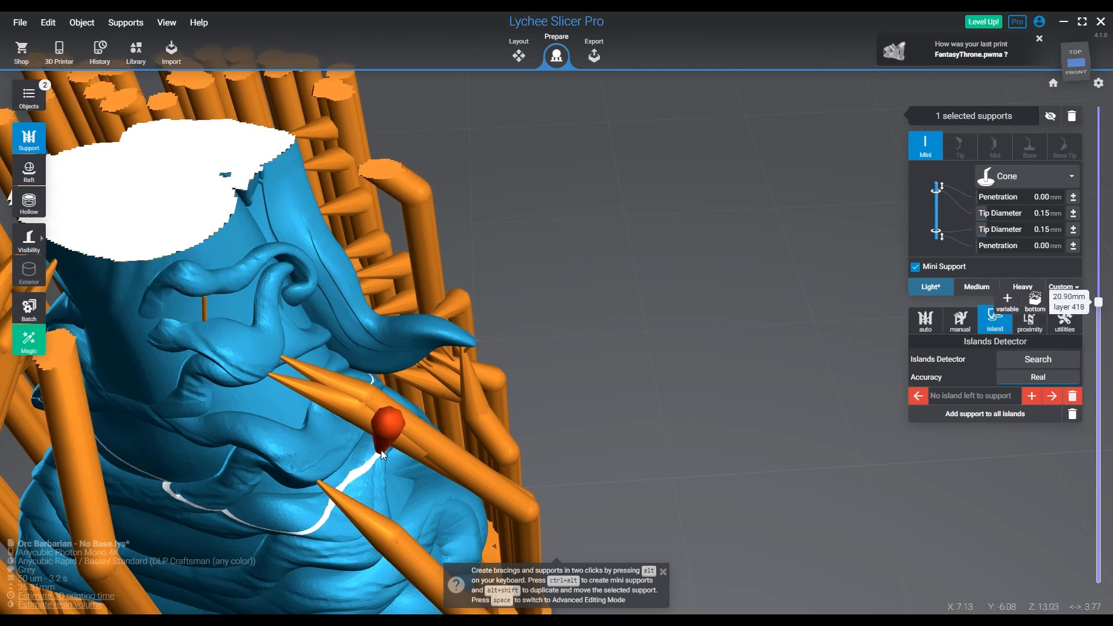
# Examine the dress, hair and hand slices up to about 24.2 mm for areas that start without support
pyautogui.moveTo(262, 324); pyautogui.dragTo(486, 361, button='middle')
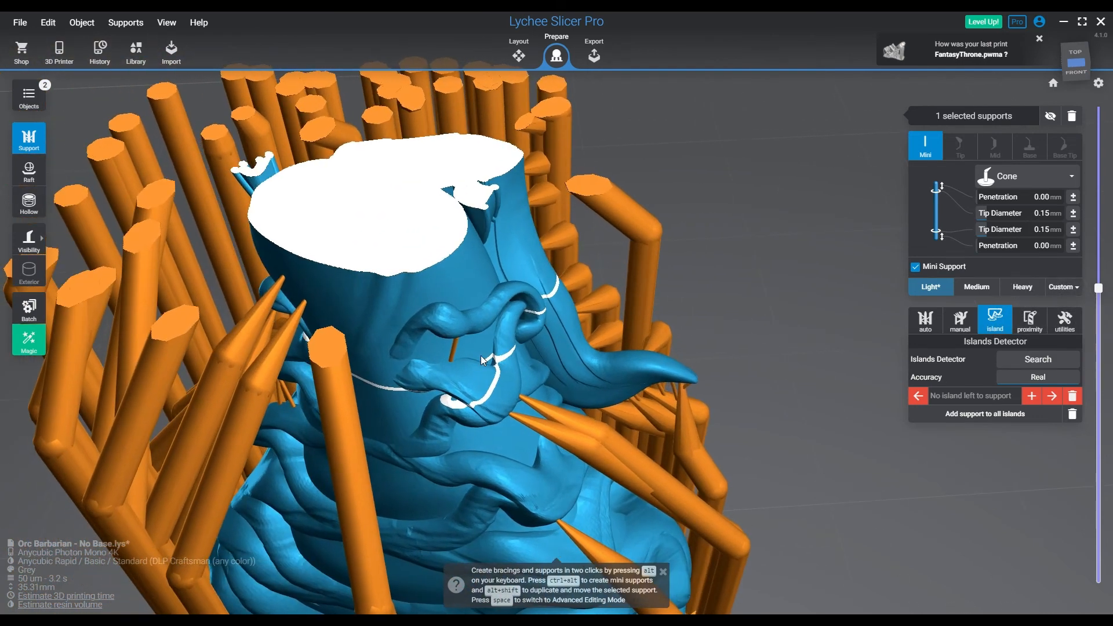
pyautogui.press('Up')
pyautogui.press('Up')
pyautogui.press('Up')
pyautogui.press('Up')
pyautogui.press('Up')
pyautogui.press('Up')
pyautogui.press('Up')
pyautogui.press('Up')
pyautogui.press('Up')
pyautogui.press('Up')
pyautogui.press('Up')
pyautogui.press('Up')
pyautogui.press('Up')
pyautogui.press('Up')
pyautogui.press('Up')
pyautogui.press('Up')
pyautogui.press('Up')
pyautogui.press('Up')
pyautogui.press('Up')
pyautogui.press('Up')
pyautogui.press('Up')
pyautogui.press('Up')
pyautogui.press('Up')
pyautogui.press('Up')
pyautogui.press('Up')
pyautogui.press('Up')
pyautogui.press('Up')
pyautogui.press('Up')
pyautogui.press('Up')
pyautogui.press('Up')
pyautogui.press('Up')
pyautogui.press('Up')
pyautogui.press('Up')
pyautogui.press('Up')
pyautogui.press('Up')
pyautogui.press('Up')
pyautogui.press('Up')
pyautogui.press('Up')
pyautogui.press('Up')
pyautogui.press('Up')
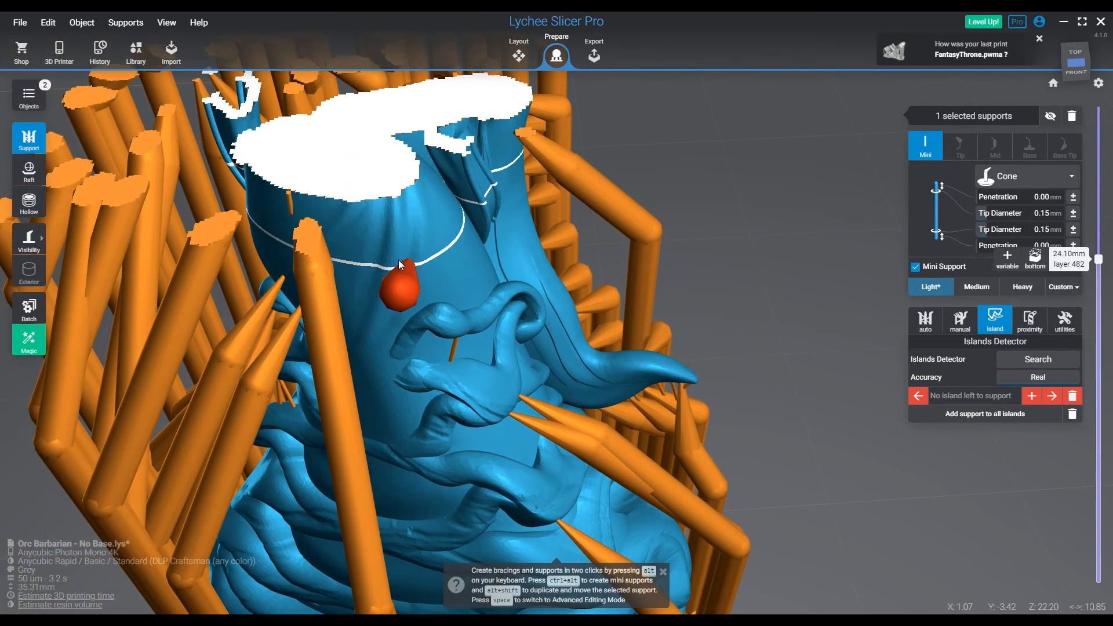
pyautogui.scroll(-5, 398, 259)
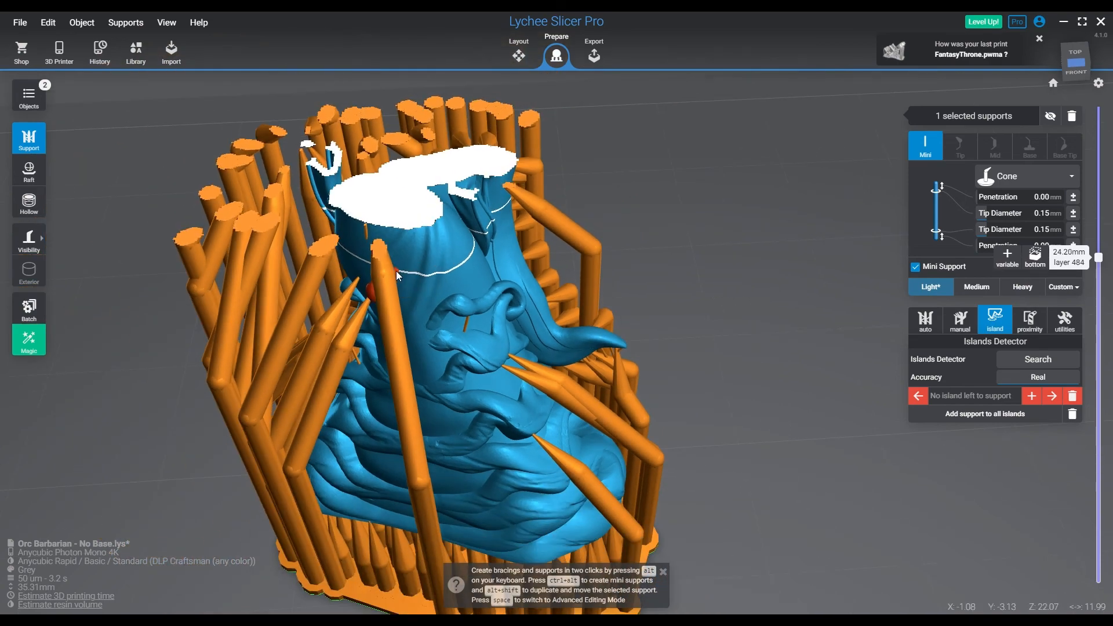
pyautogui.press('Down')
pyautogui.press('Down')
pyautogui.press('Down')
pyautogui.press('Down')
pyautogui.press('Down')
pyautogui.press('Down')
pyautogui.press('Up')
pyautogui.press('Up')
pyautogui.press('Up')
pyautogui.press('Up')
pyautogui.press('Up')
pyautogui.press('Up')
pyautogui.press('Up')
pyautogui.press('Up')
pyautogui.press('Up')
pyautogui.press('Up')
pyautogui.press('Up')
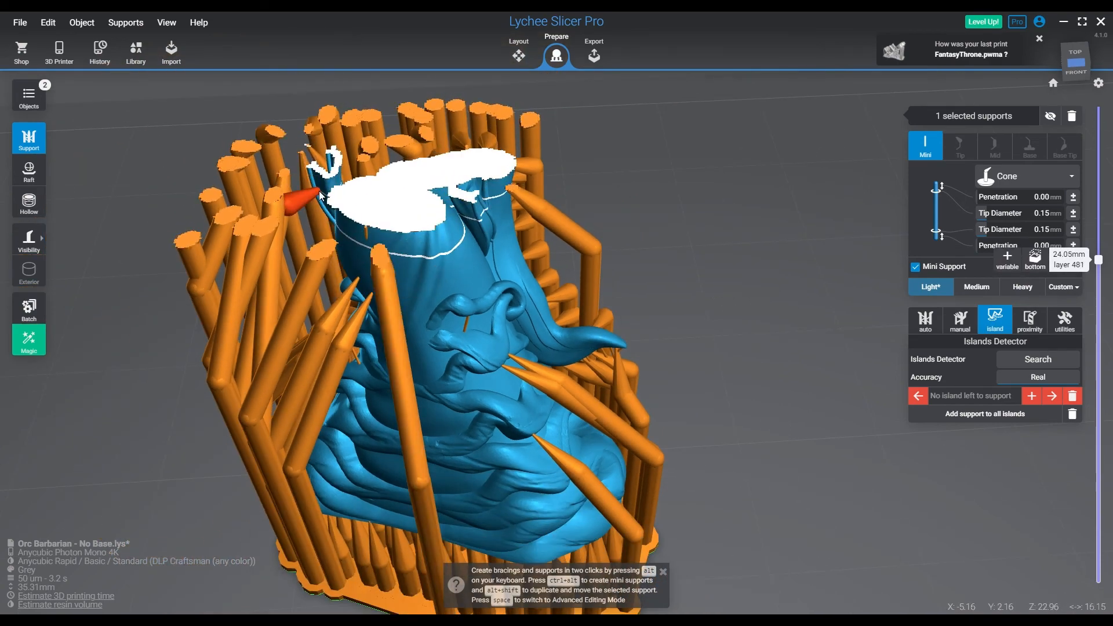
# Raise the clipping height to the full 35.31 mm, checking the arms, torso and head slice by slice
pyautogui.press('Up')
pyautogui.press('Up')
pyautogui.press('Up')
pyautogui.press('Up')
pyautogui.press('Up')
pyautogui.press('Up')
pyautogui.press('Up')
pyautogui.press('Up')
pyautogui.press('Up')
pyautogui.press('Up')
pyautogui.press('Up')
pyautogui.press('Up')
pyautogui.press('Up')
pyautogui.press('Up')
pyautogui.press('Up')
pyautogui.press('Up')
pyautogui.press('Up')
pyautogui.press('Up')
pyautogui.press('Up')
pyautogui.press('Up')
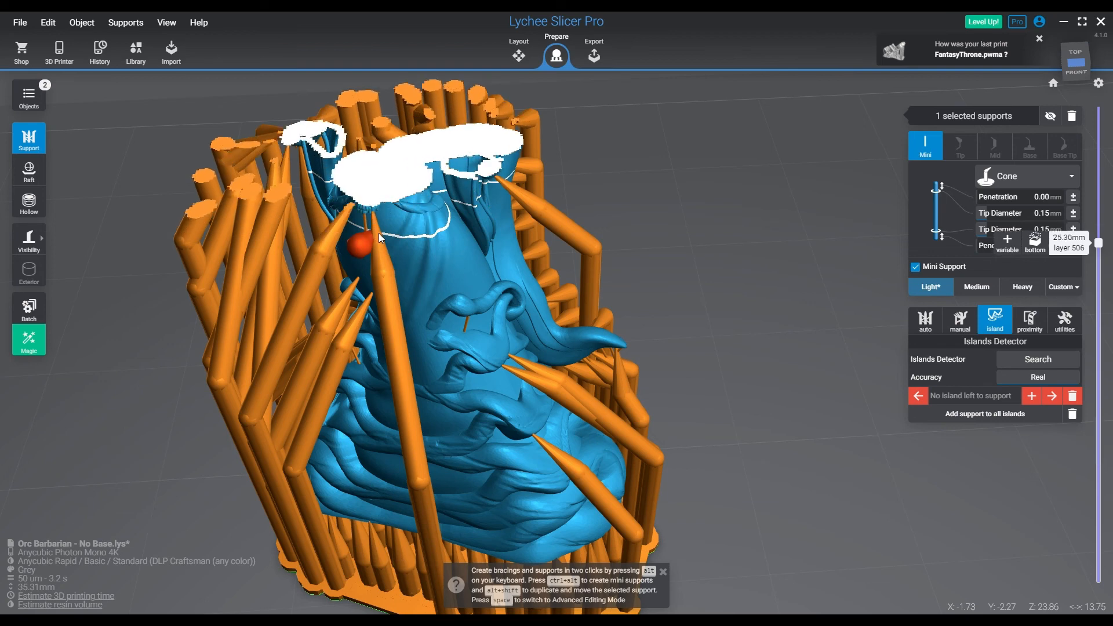
pyautogui.press('Up')
pyautogui.press('Up')
pyautogui.press('Up')
pyautogui.press('Up')
pyautogui.press('Up')
pyautogui.press('Up')
pyautogui.press('Up')
pyautogui.press('Up')
pyautogui.press('Up')
pyautogui.press('Up')
pyautogui.press('Up')
pyautogui.press('Up')
pyautogui.press('Up')
pyautogui.press('Up')
pyautogui.press('Up')
pyautogui.press('Up')
pyautogui.press('Up')
pyautogui.press('Up')
pyautogui.press('Up')
pyautogui.press('Up')
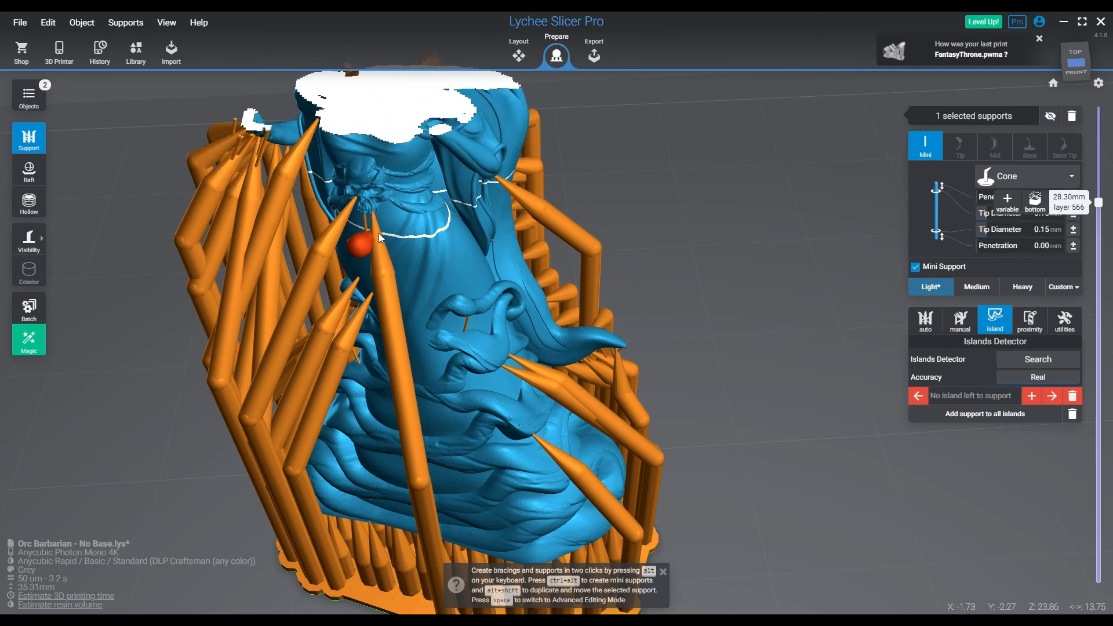
pyautogui.scroll(-3, 380, 223)
pyautogui.press('Up')
pyautogui.press('Up')
pyautogui.press('Up')
pyautogui.press('Up')
pyautogui.press('Up')
pyautogui.press('Up')
pyautogui.press('Up')
pyautogui.press('Up')
pyautogui.press('Up')
pyautogui.press('Up')
pyautogui.press('Up')
pyautogui.press('Up')
pyautogui.press('Up')
pyautogui.press('Up')
pyautogui.press('Up')
pyautogui.press('Up')
pyautogui.press('Up')
pyautogui.press('Up')
pyautogui.press('Up')
pyautogui.press('Up')
pyautogui.press('Up')
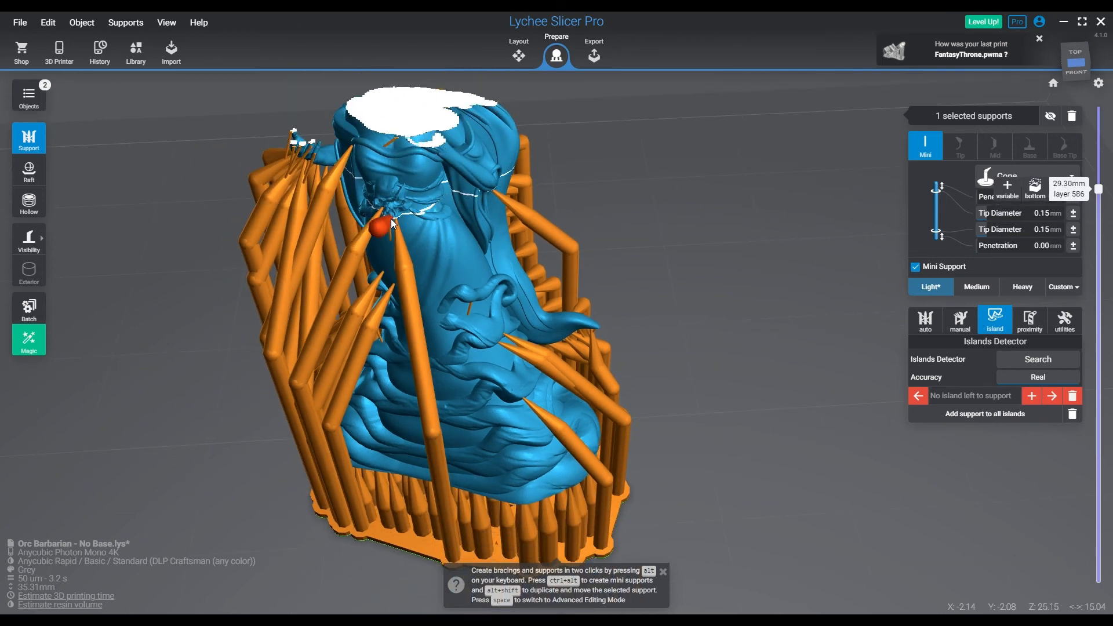
pyautogui.press('Up')
pyautogui.press('Up')
pyautogui.press('Up')
pyautogui.press('Up')
pyautogui.press('Up')
pyautogui.scroll(-3, 390, 218)
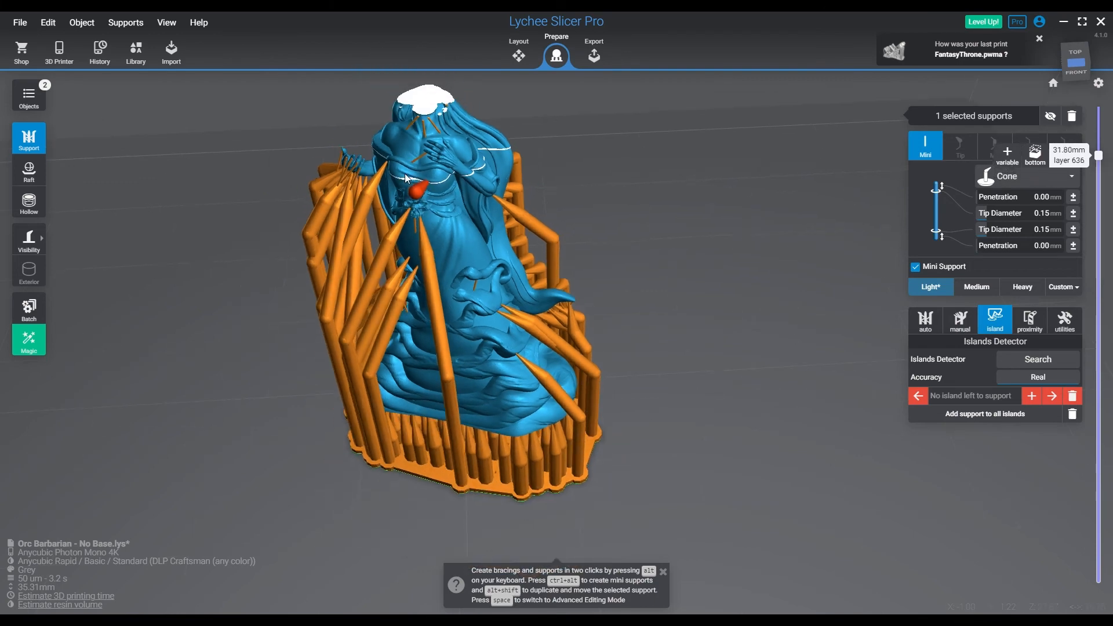
pyautogui.press('Up')
pyautogui.press('Up')
pyautogui.press('Up')
pyautogui.press('Up')
pyautogui.press('Up')
pyautogui.press('Up')
pyautogui.press('Up')
pyautogui.press('Up')
pyautogui.press('Up')
pyautogui.press('Up')
pyautogui.press('Up')
pyautogui.press('Up')
pyautogui.press('Up')
pyautogui.press('Up')
pyautogui.press('Up')
pyautogui.press('Up')
pyautogui.press('Up')
pyautogui.press('Up')
pyautogui.press('Up')
pyautogui.press('Up')
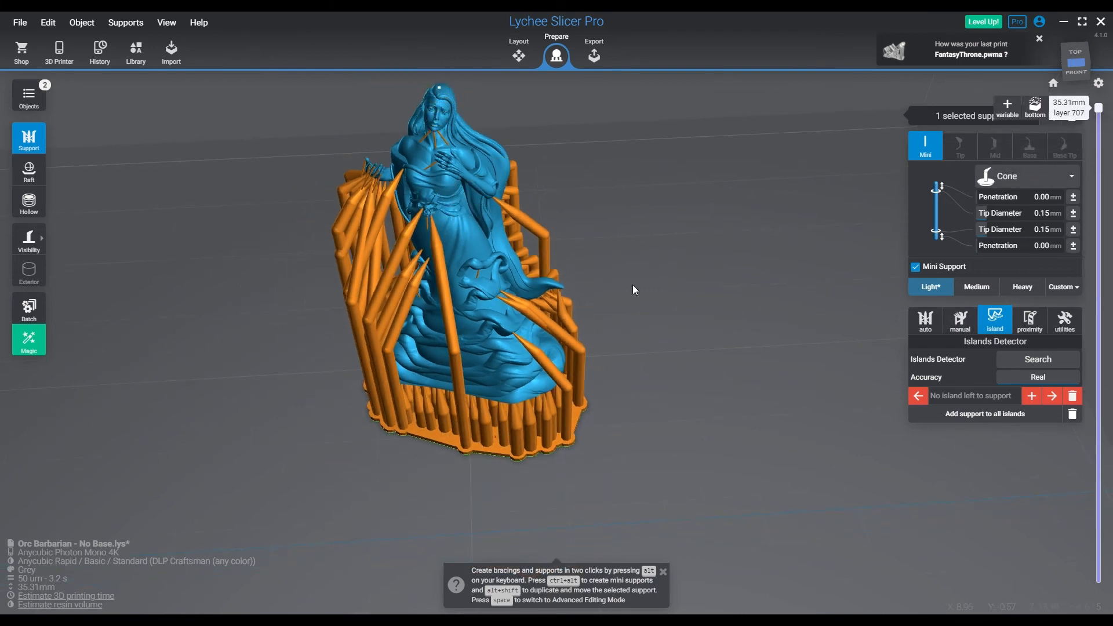
# Turn off the clipping, clear the support selection and review the fully supported miniature from the front and side
pyautogui.moveTo(1098, 108); pyautogui.dragTo(1106, 609)
pyautogui.click(649, 348)
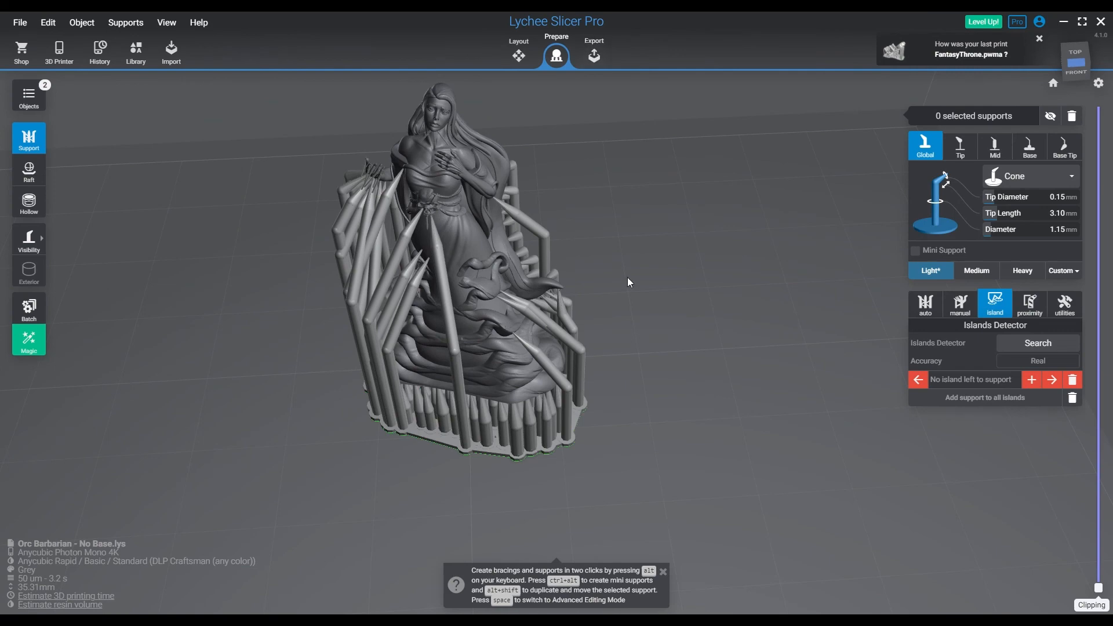
pyautogui.moveTo(629, 282); pyautogui.dragTo(706, 358)
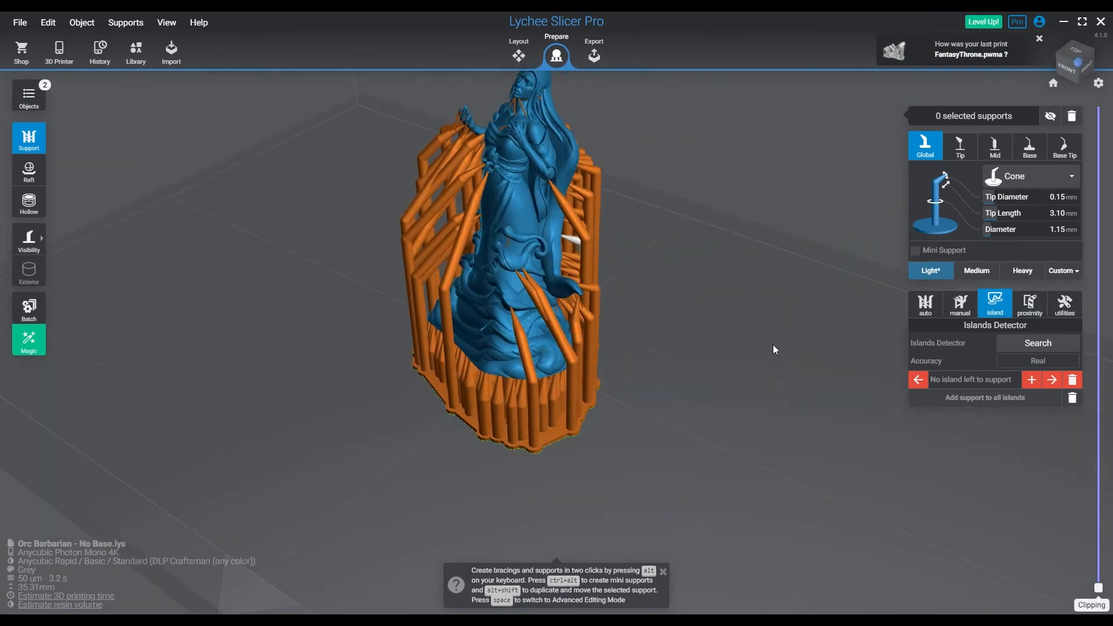
pyautogui.click(773, 345)
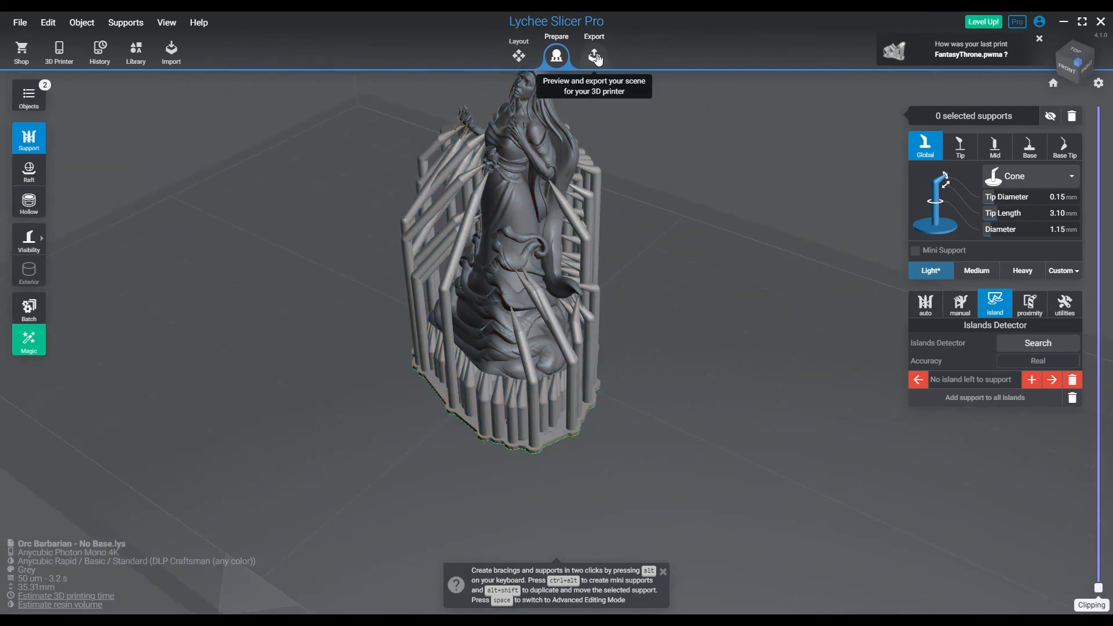
pyautogui.moveTo(660, 430); pyautogui.dragTo(745, 384, button='right')
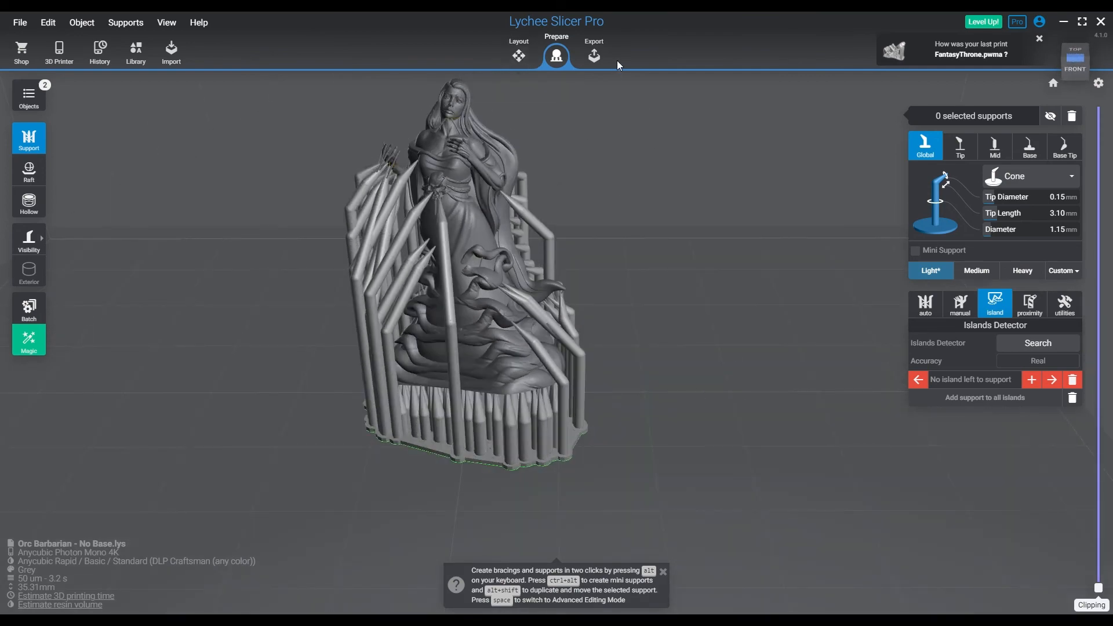
# Go to the export stage and set the slice destination to the removable drive "ANY4K1"
pyautogui.click(602, 59)
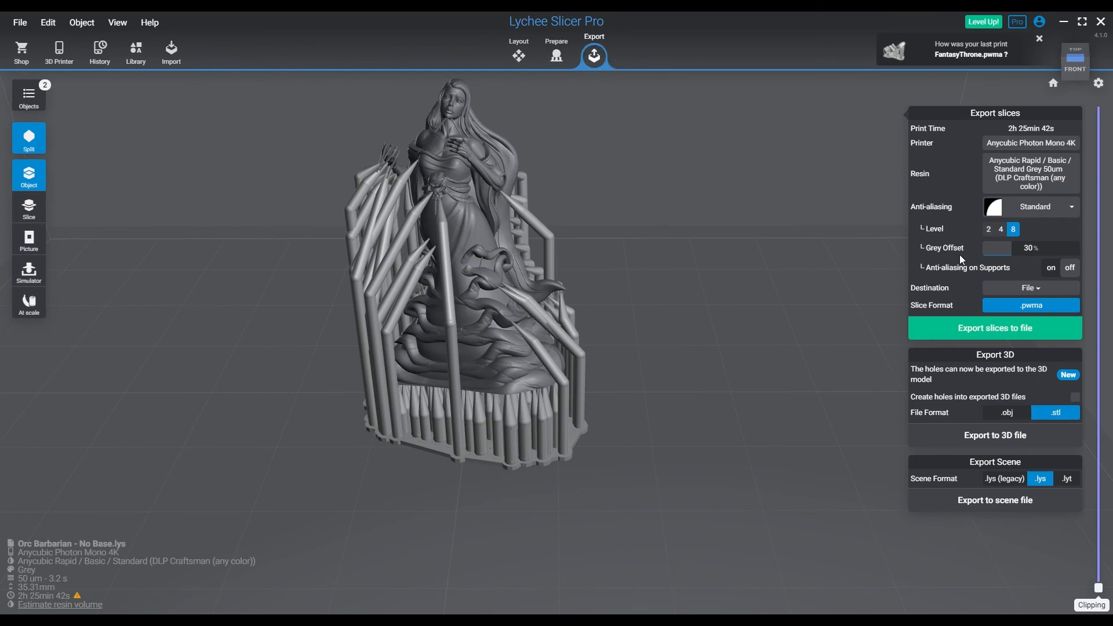
pyautogui.click(1031, 288)
pyautogui.click(1026, 311)
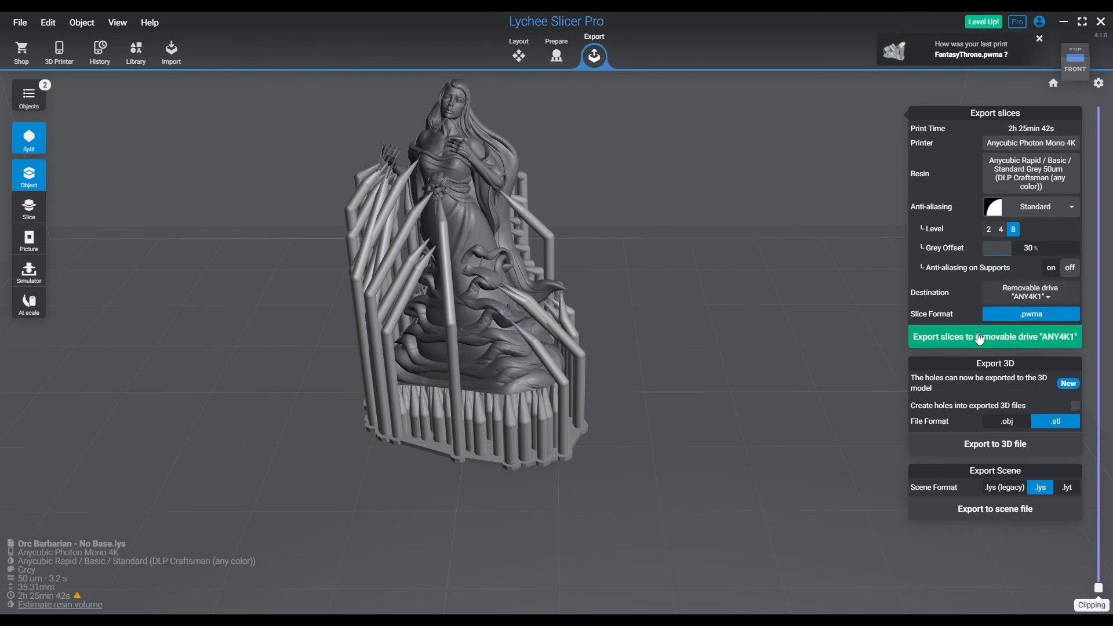
# Export the slices to the removable drive under the plate name DeathMaiden and dismiss the slicing summary
pyautogui.click(1032, 337)
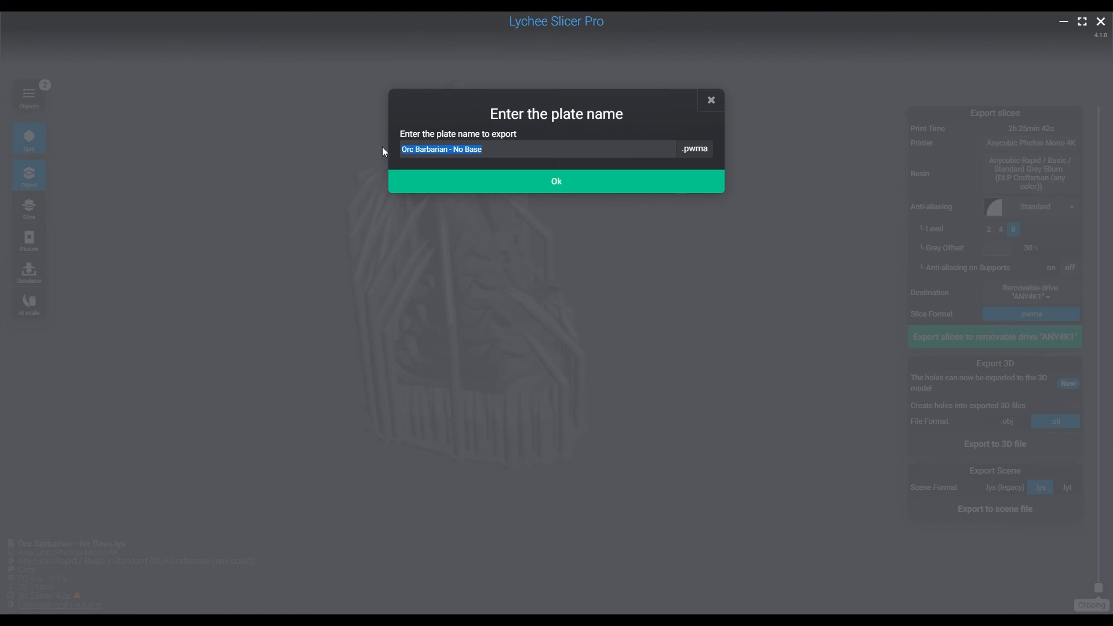
pyautogui.write('DeathMaiden')
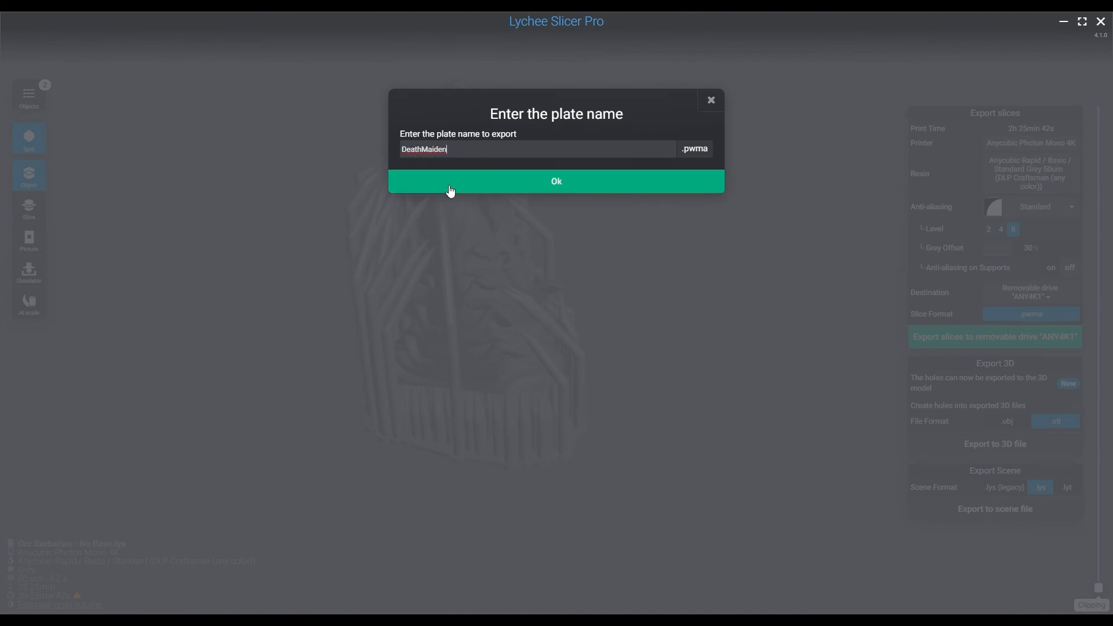
pyautogui.click(447, 189)
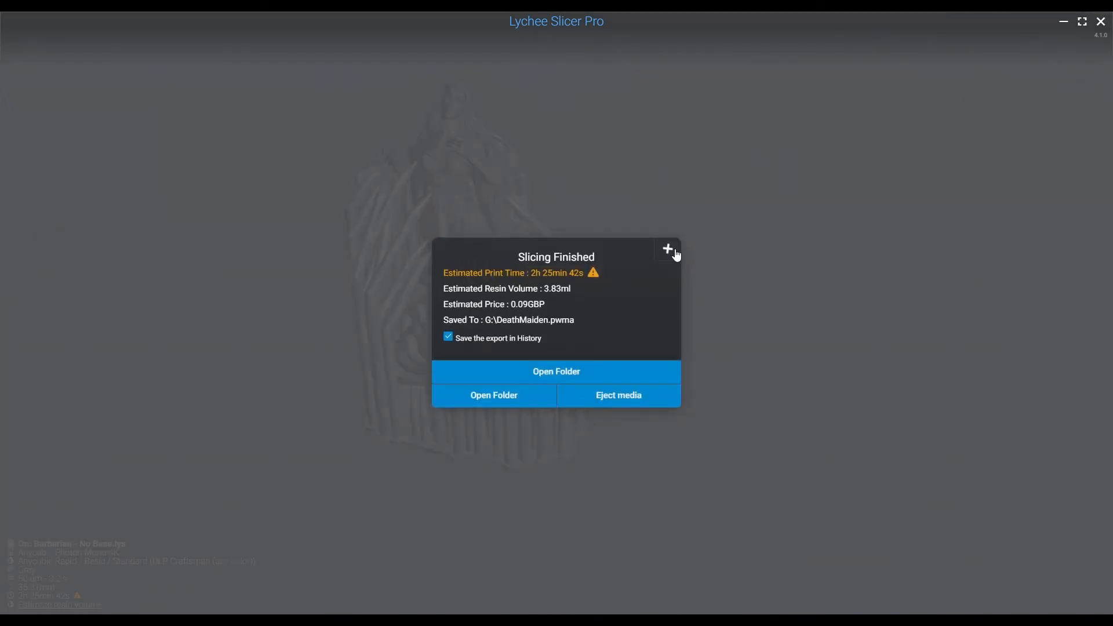
pyautogui.click(676, 256)
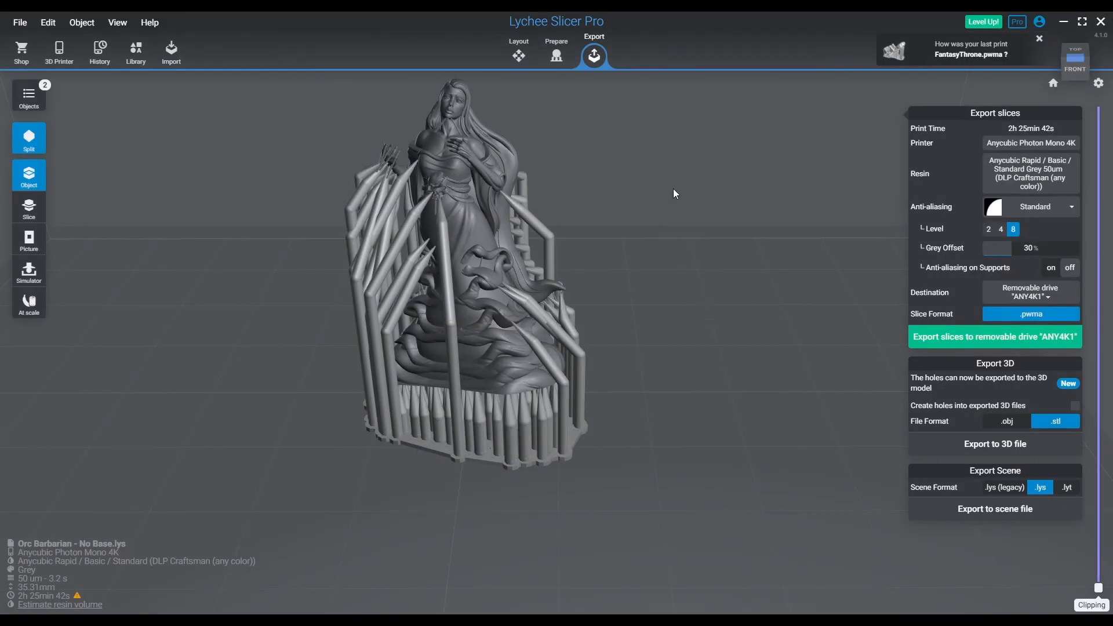